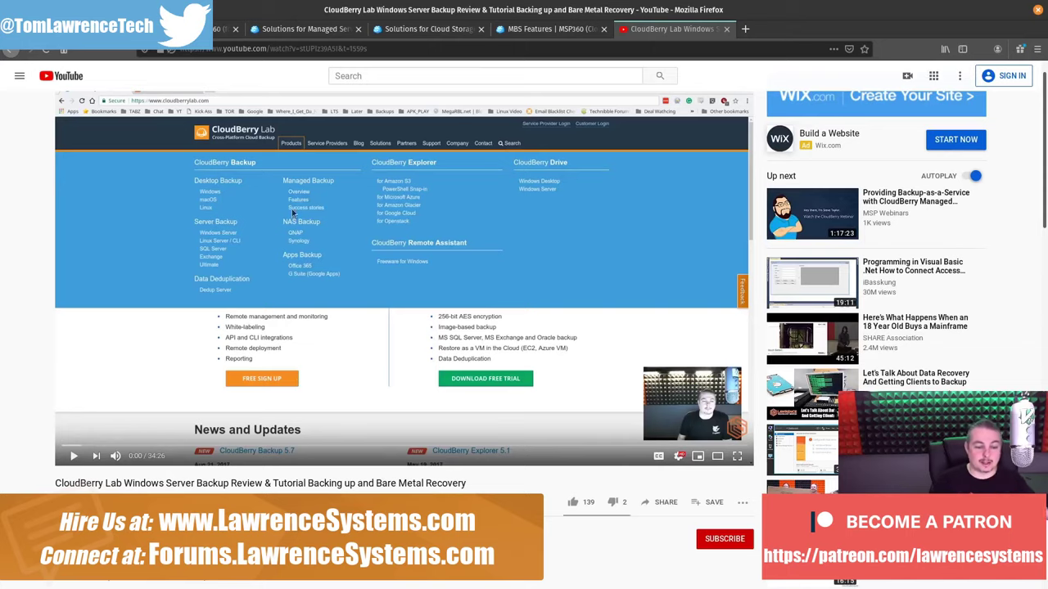
Close the YouTube video tab to reveal the MSP360 home page
middle_click(663, 35)
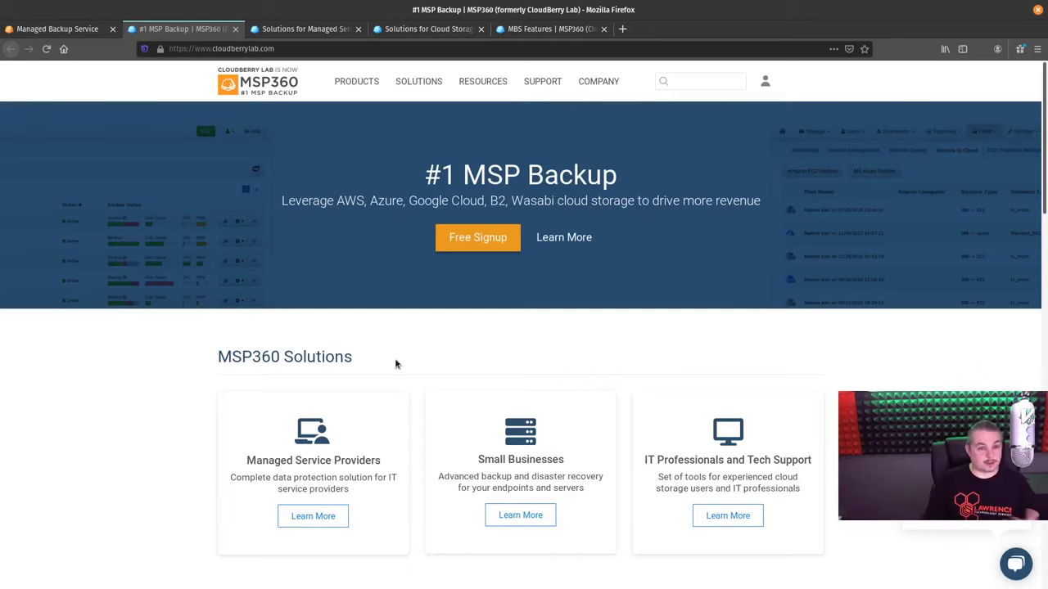
Bring up the MSP solutions page, then the Solutions by Cloud Storage provider list
left_click(323, 29)
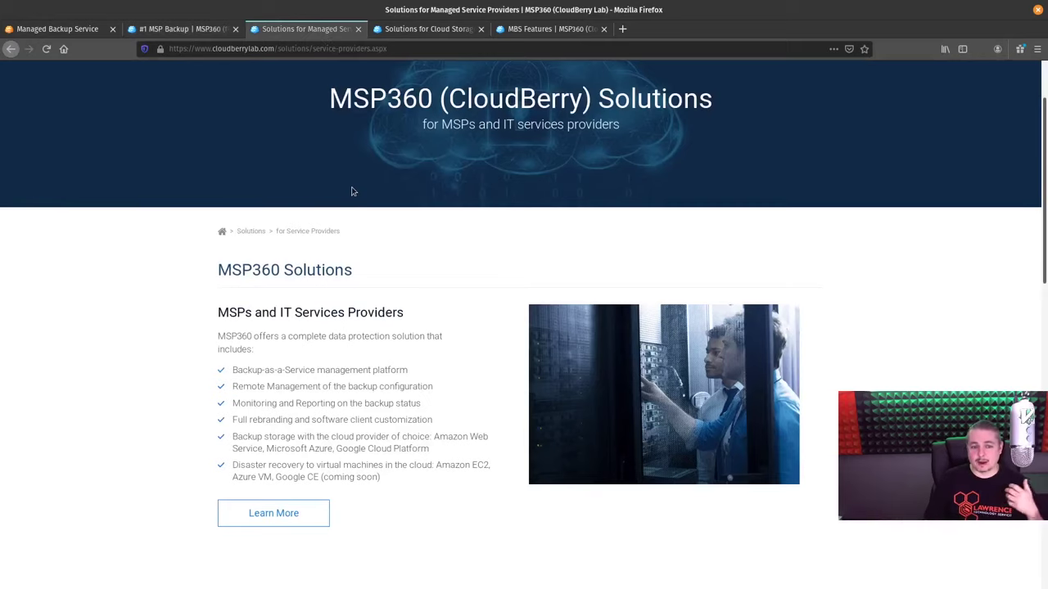
left_click(441, 25)
scroll(475, 325, "up", 5)
scroll(353, 339, "down", 2)
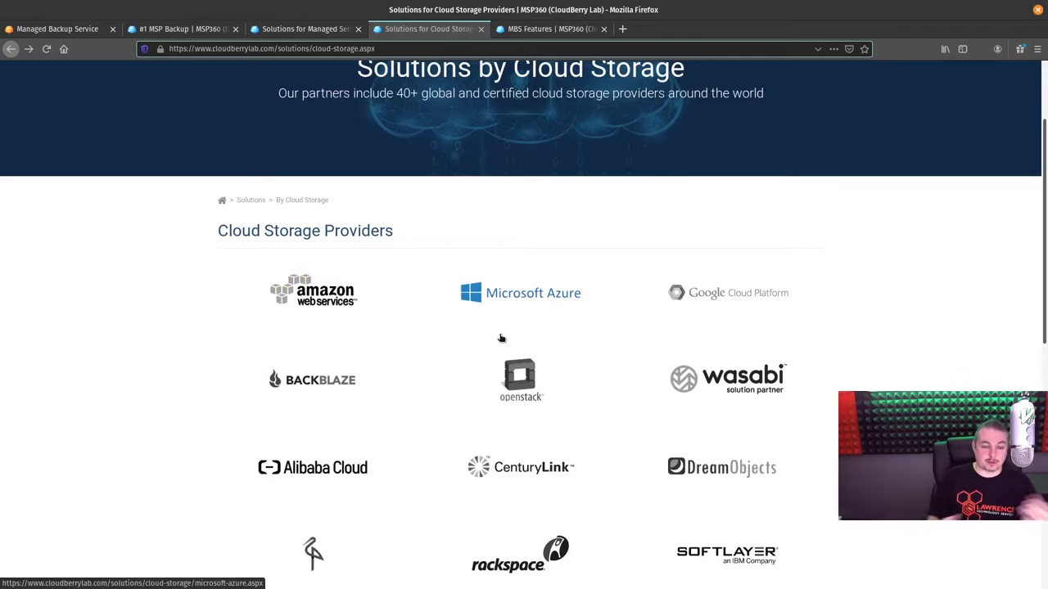
Review the full cloud storage provider grid down to SoftLayer, then close that page
scroll(501, 338, "down", 2)
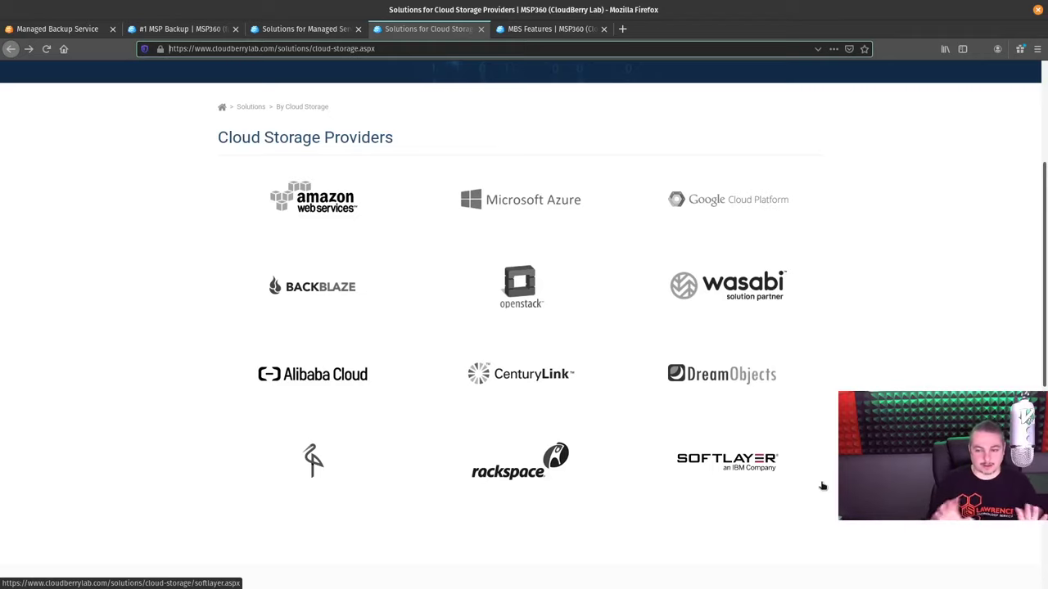
middle_click(438, 29)
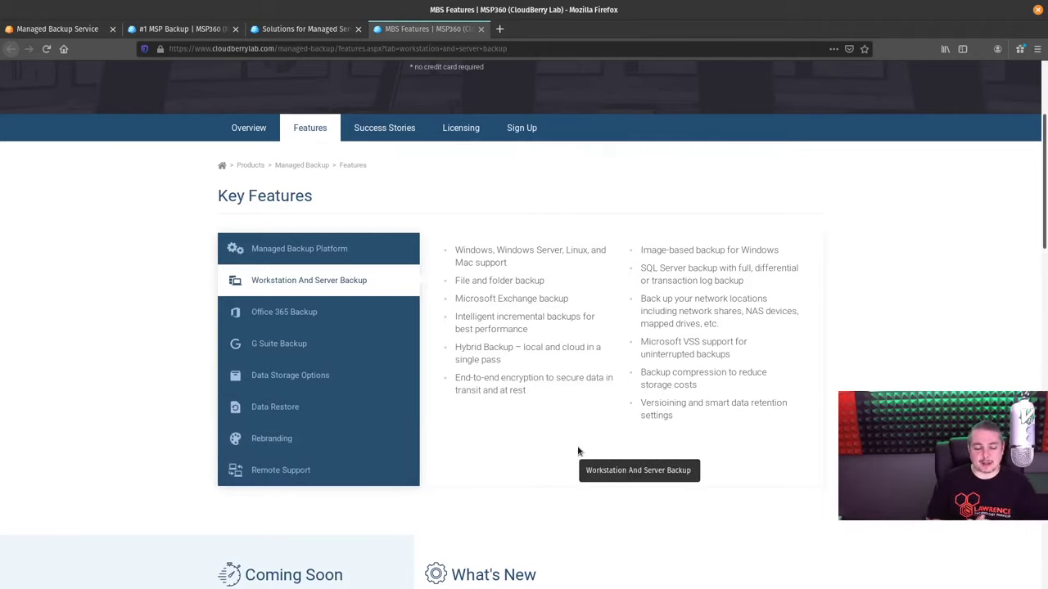
Close the MBS Features page to return to the MSP solutions page
middle_click(397, 29)
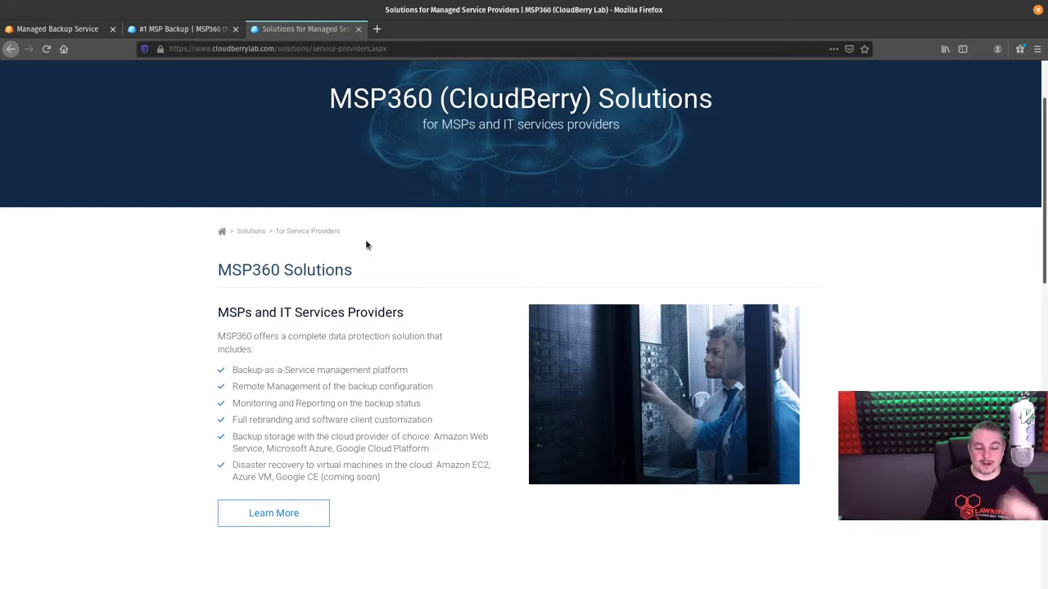
Close the '#1 MSP Backup' home page and the Solutions page, leaving the admin dashboard
left_click(184, 33)
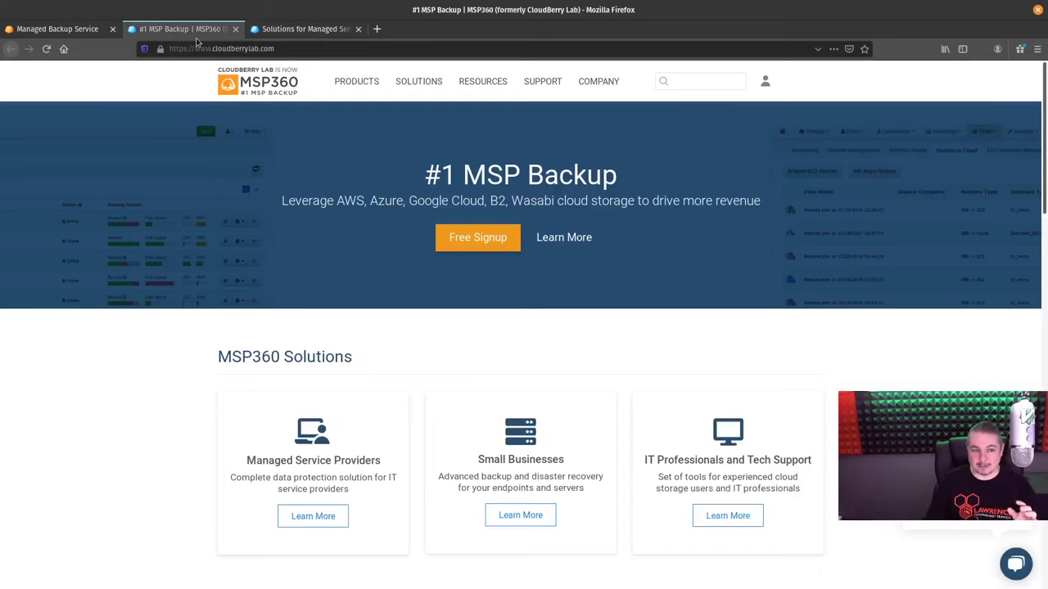
middle_click(199, 33)
middle_click(202, 34)
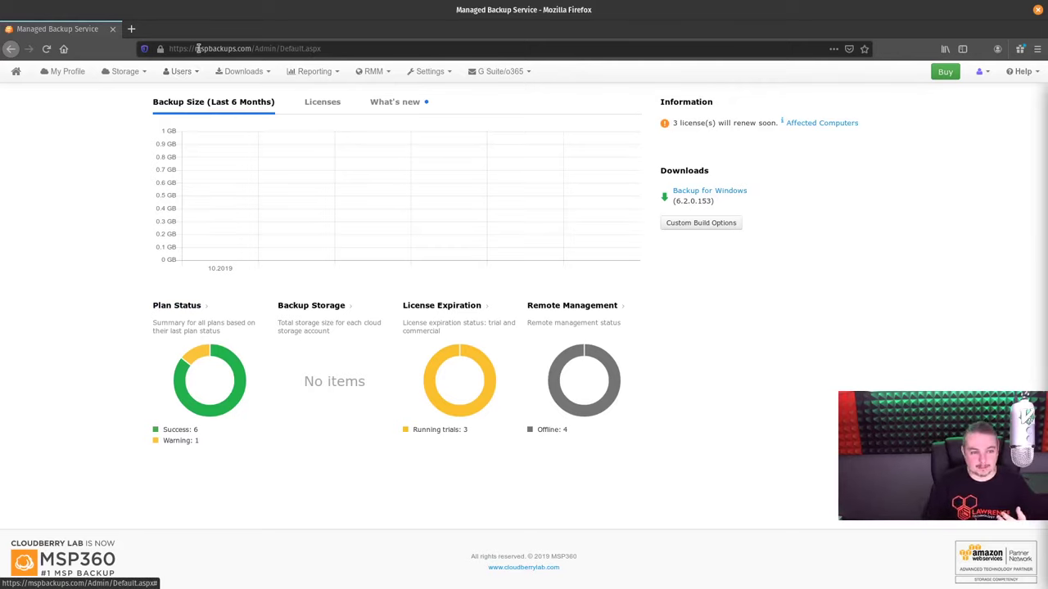
View Users > Companies, then open Storage > Manage Accounts listing Backblaze B2 and FreeNAS
left_click(181, 75)
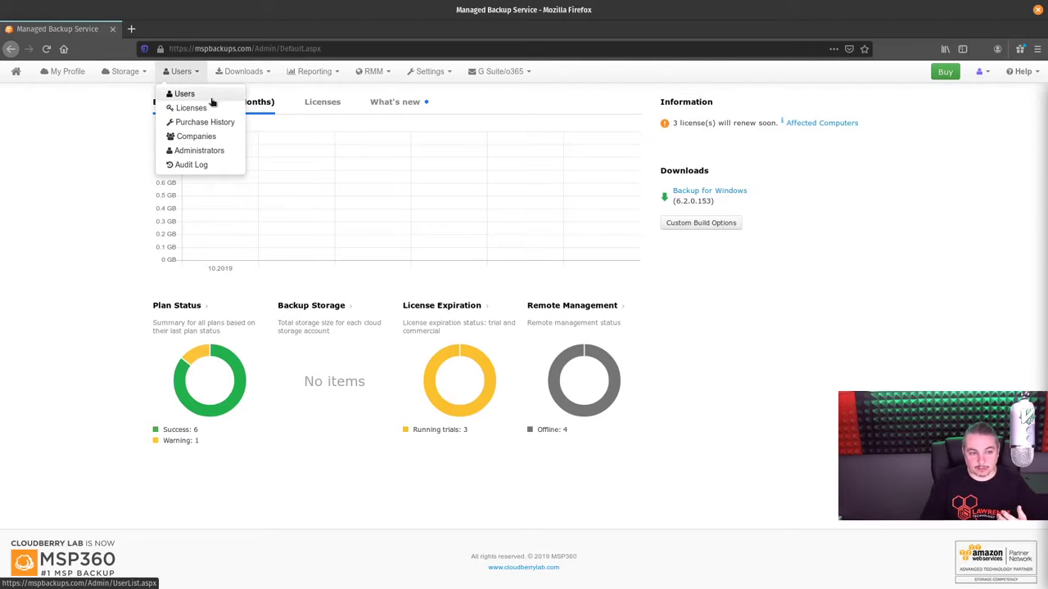
left_click(231, 139)
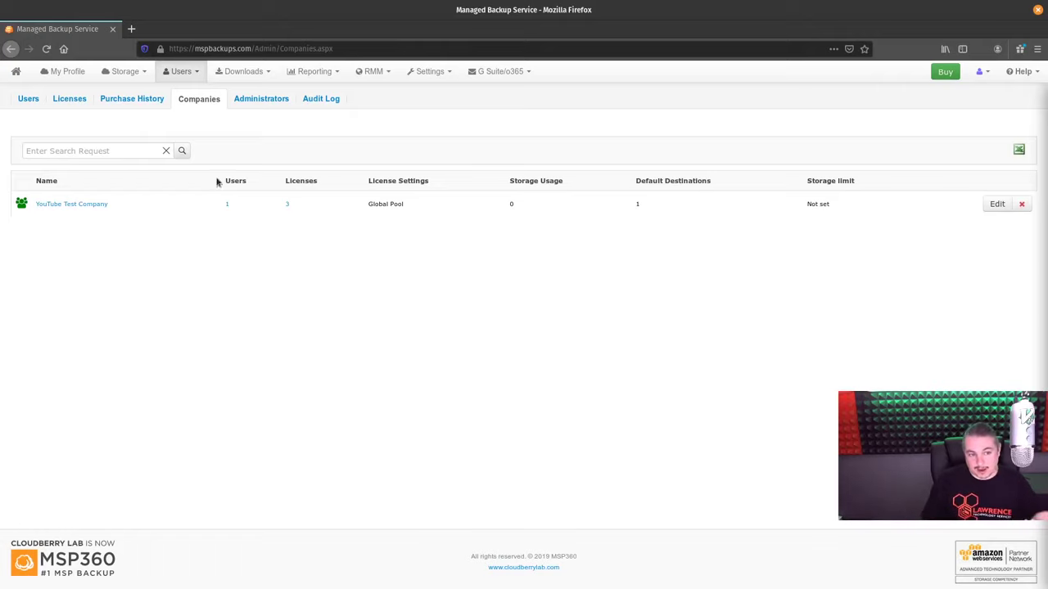
left_click(126, 72)
left_click(135, 93)
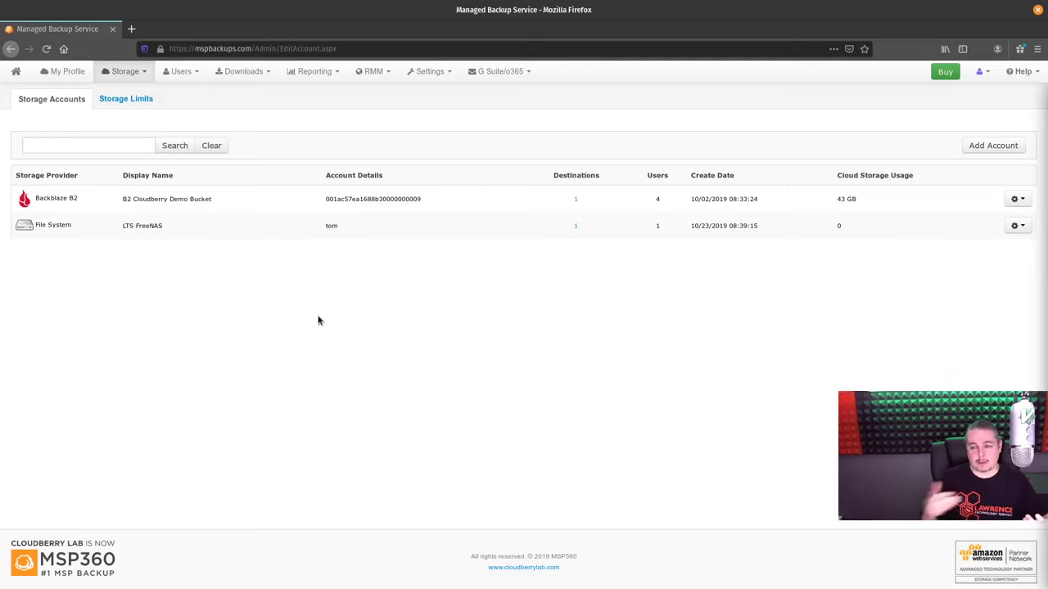
Start a File System storage account and cancel it, then open B2 Cloudberry Demo Bucket's actions
left_click(1006, 146)
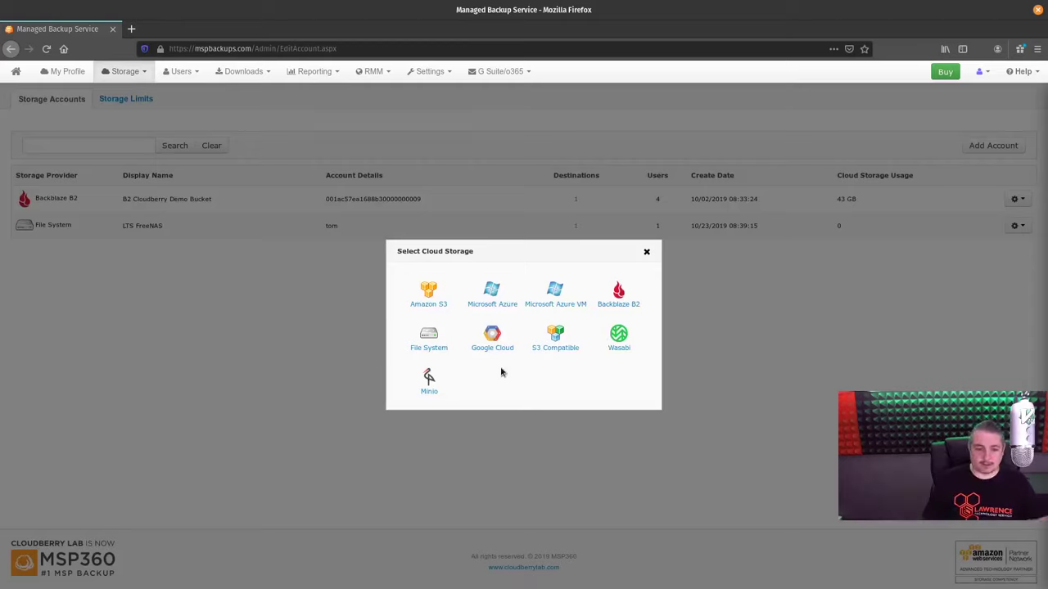
left_click(433, 350)
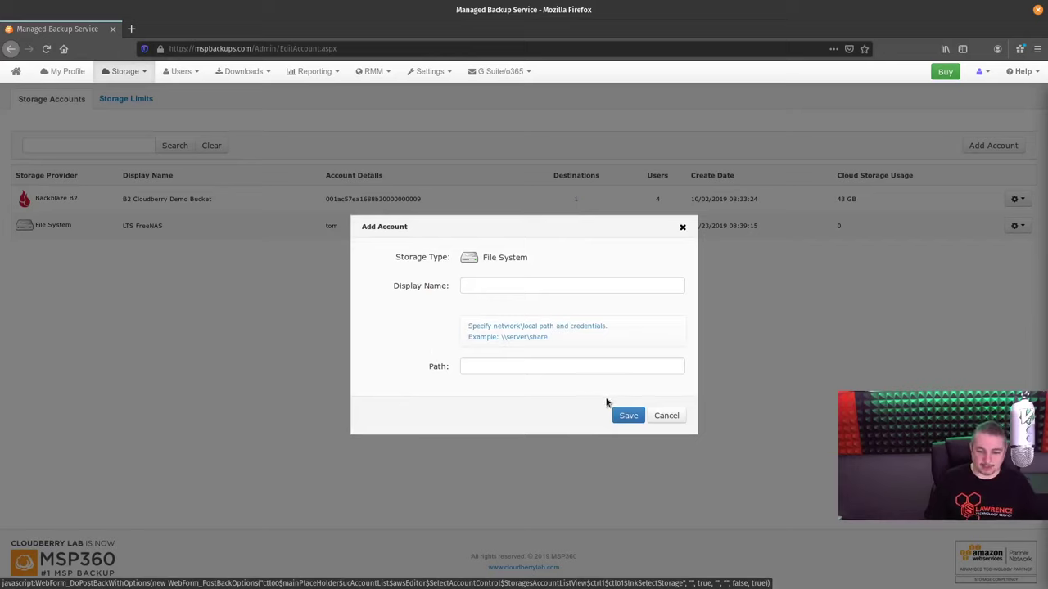
left_click(540, 365)
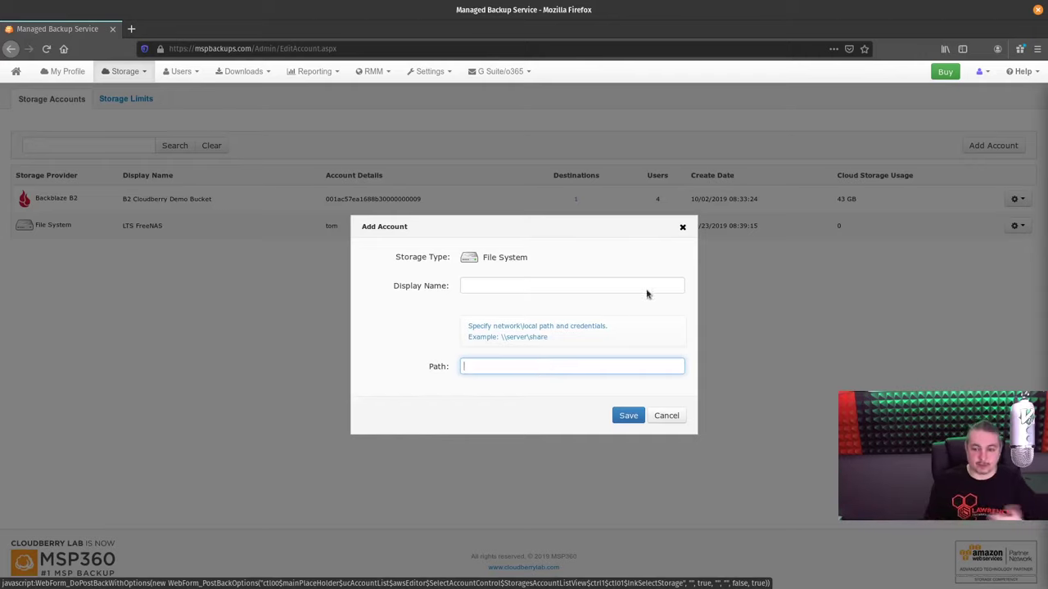
left_click(682, 227)
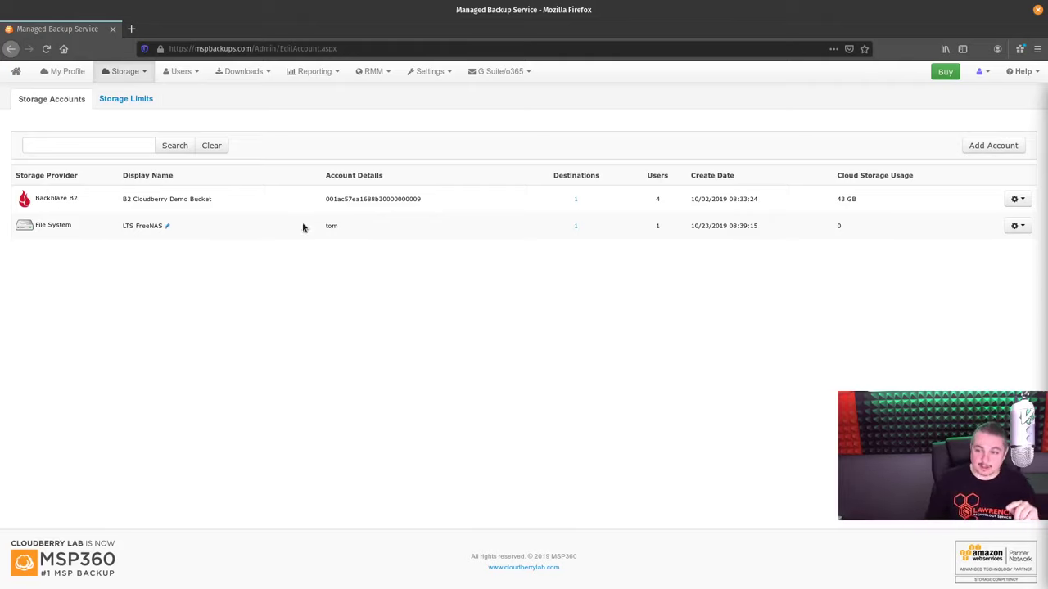
left_click(1018, 200)
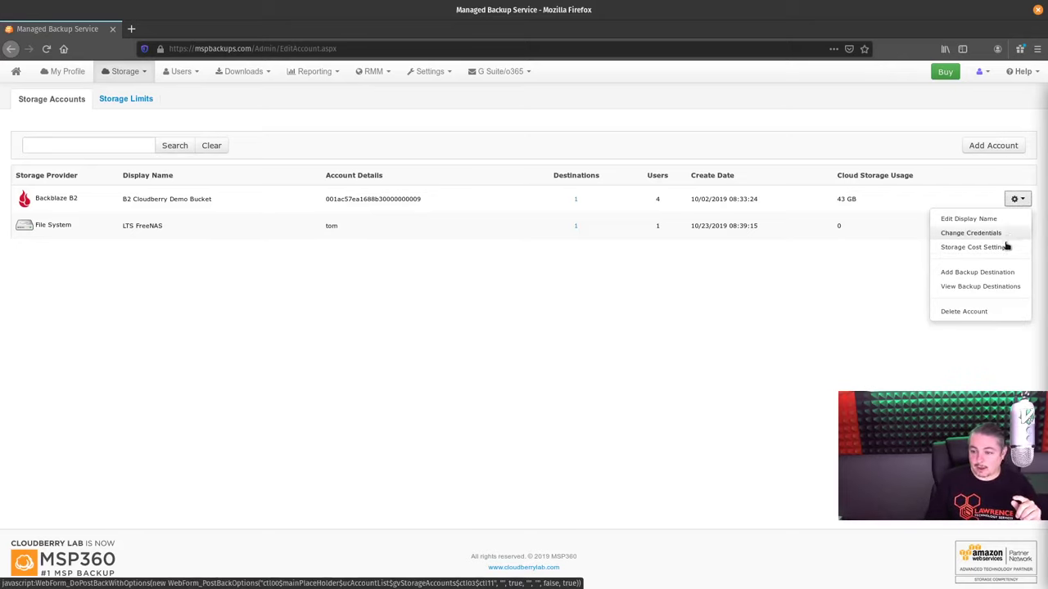
Cancel the B2 storage cost settings with backup cost left at 0.000, then reopen Storage Accounts
left_click(974, 247)
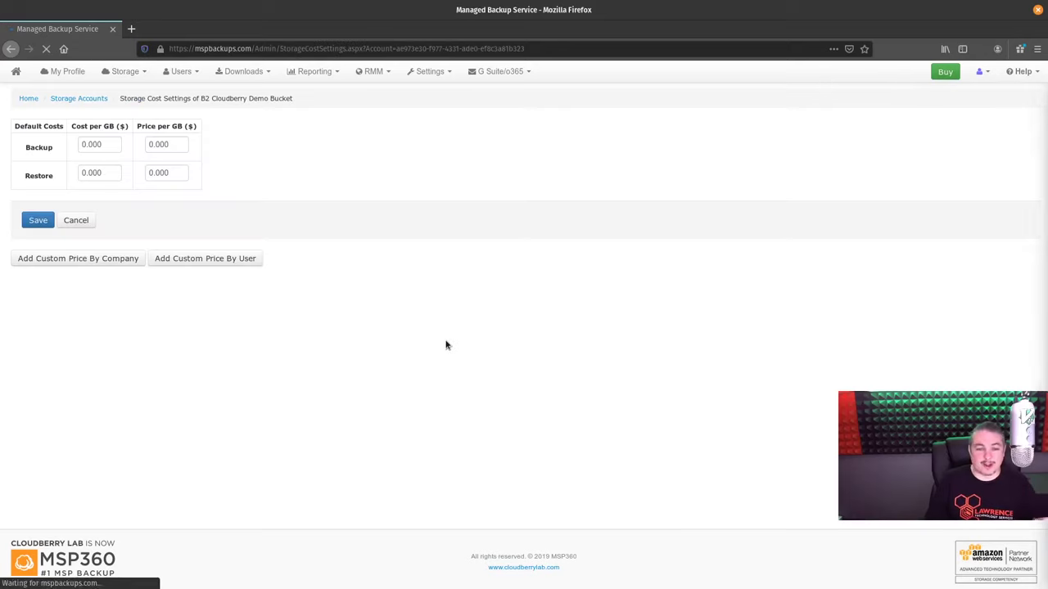
left_click(115, 144)
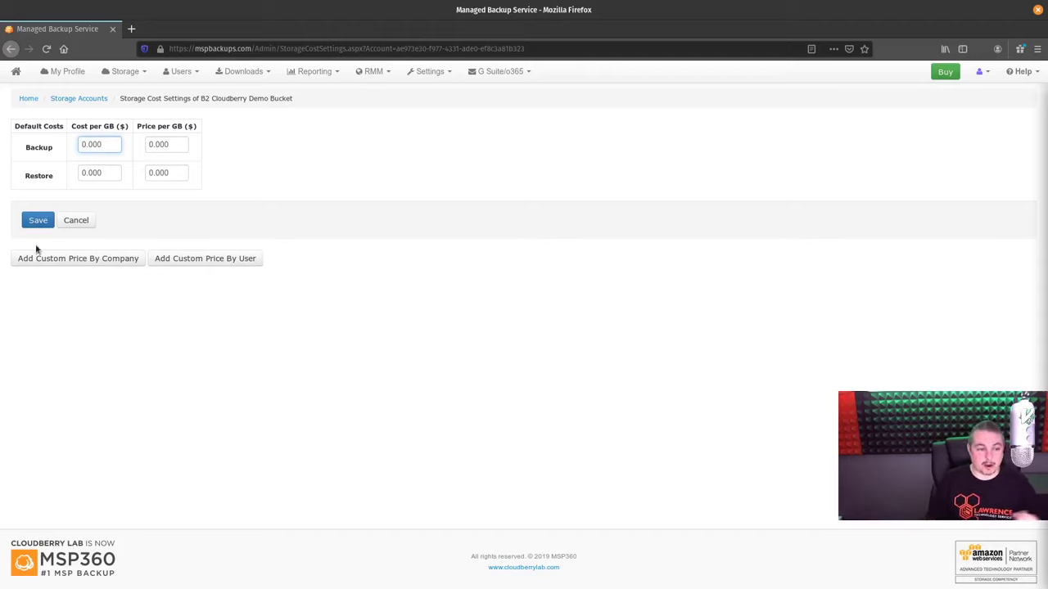
left_click(82, 221)
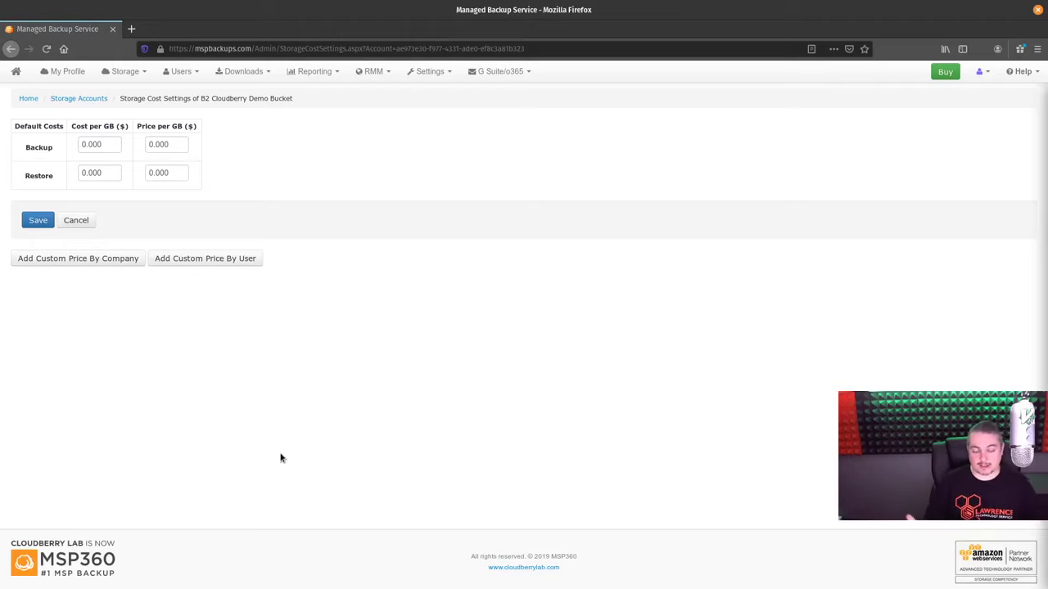
left_click(76, 220)
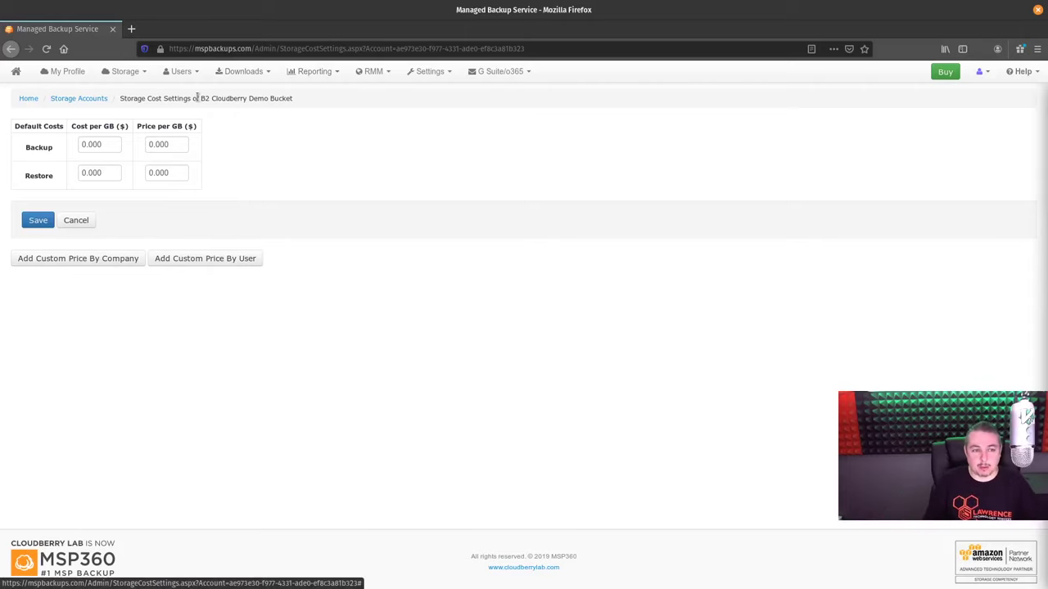
left_click(125, 72)
left_click(133, 90)
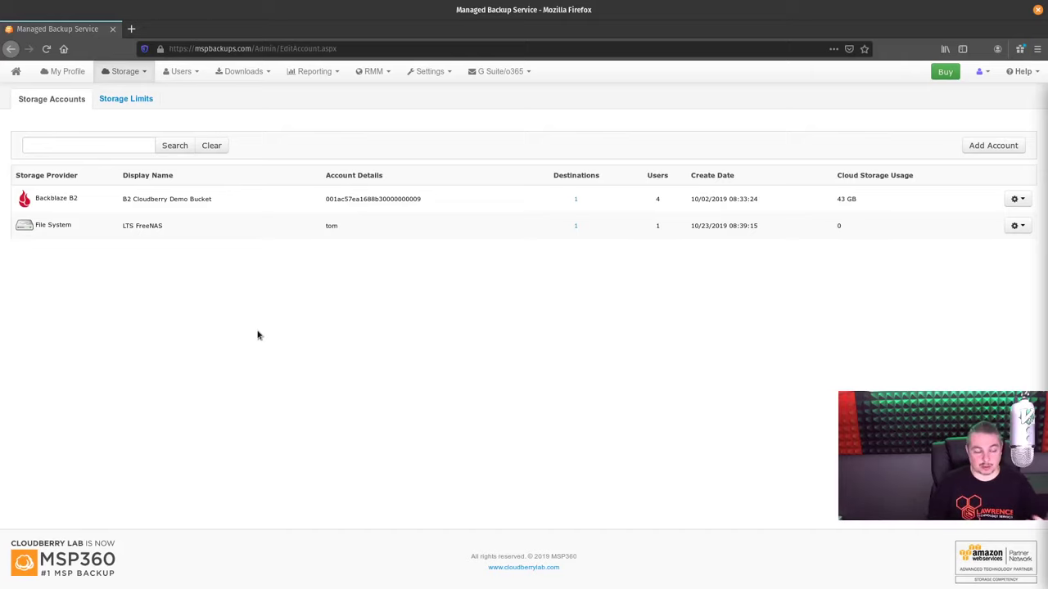
From the dashboard, open Scheduled Reports' User Plan Report and its October 2019 Backup History
left_click(138, 78)
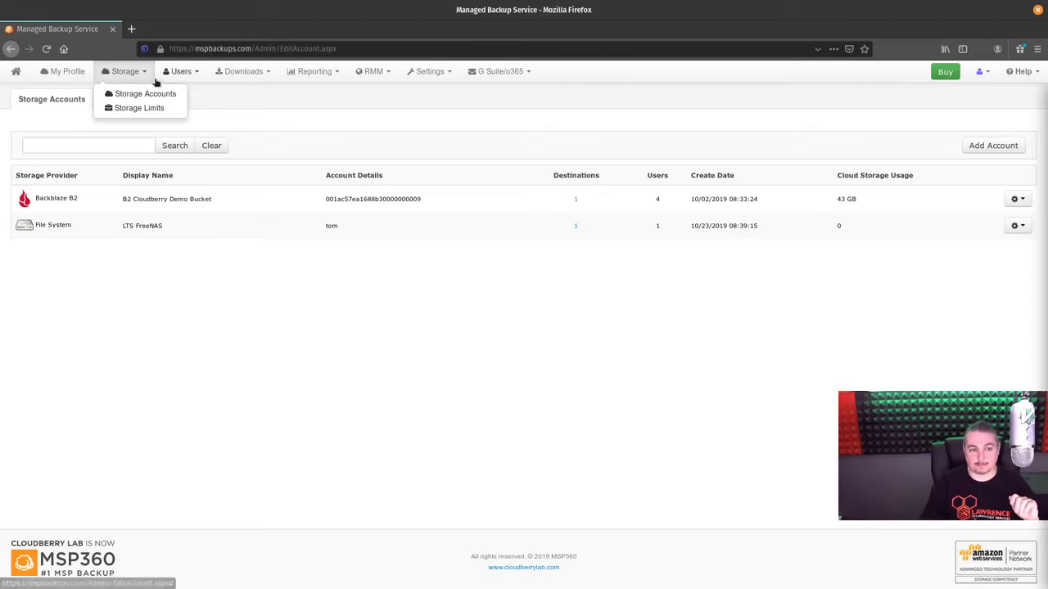
left_click(11, 73)
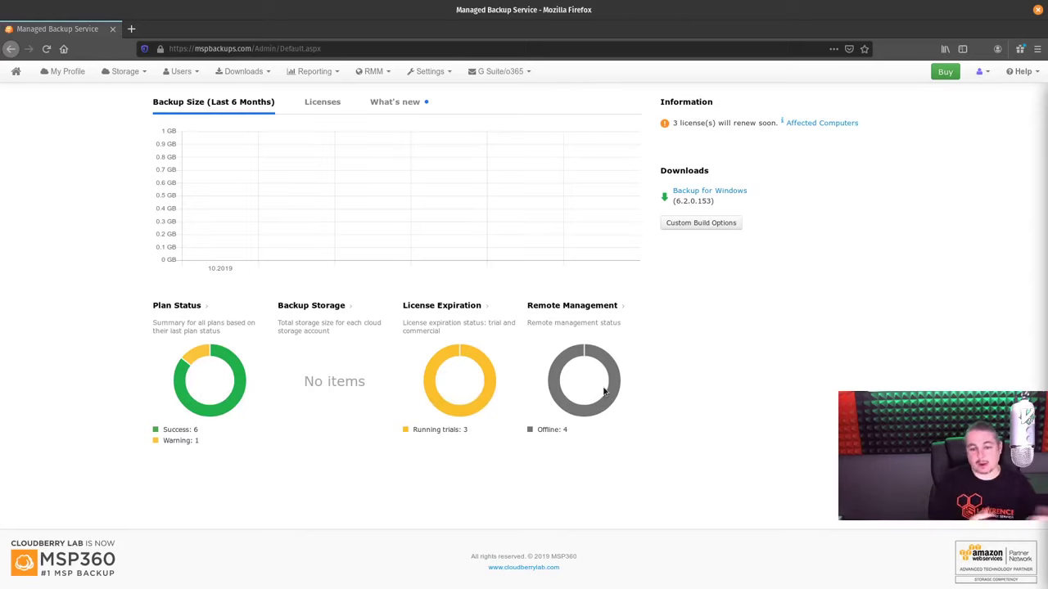
left_click(318, 72)
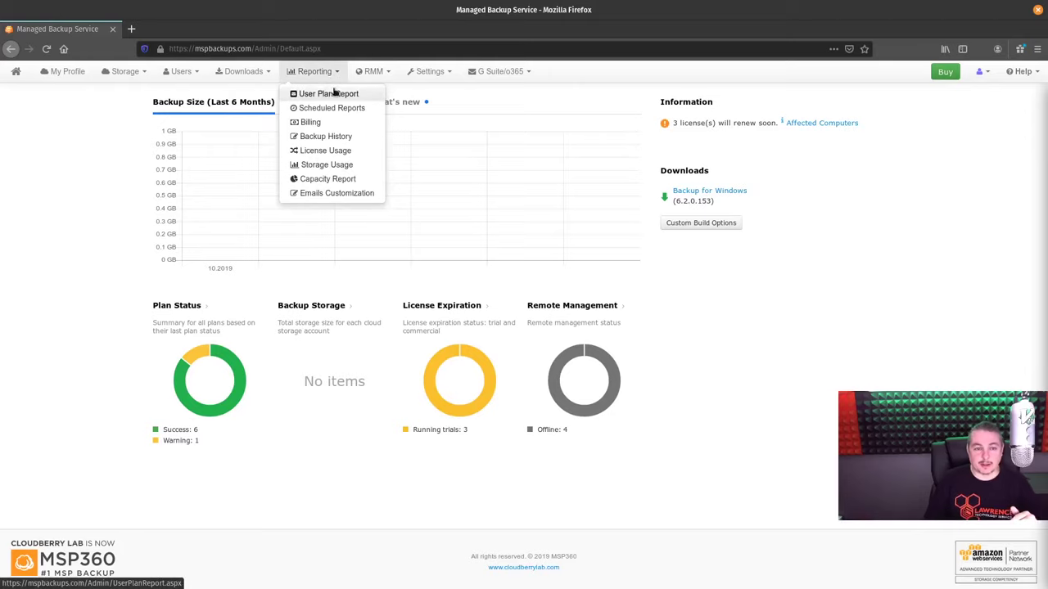
left_click(337, 107)
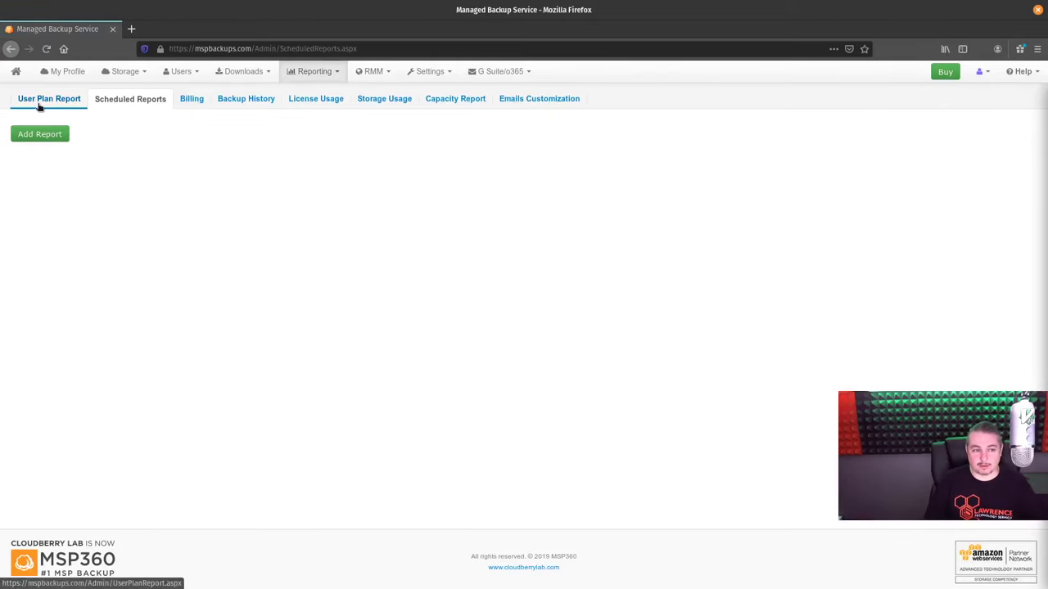
left_click(38, 105)
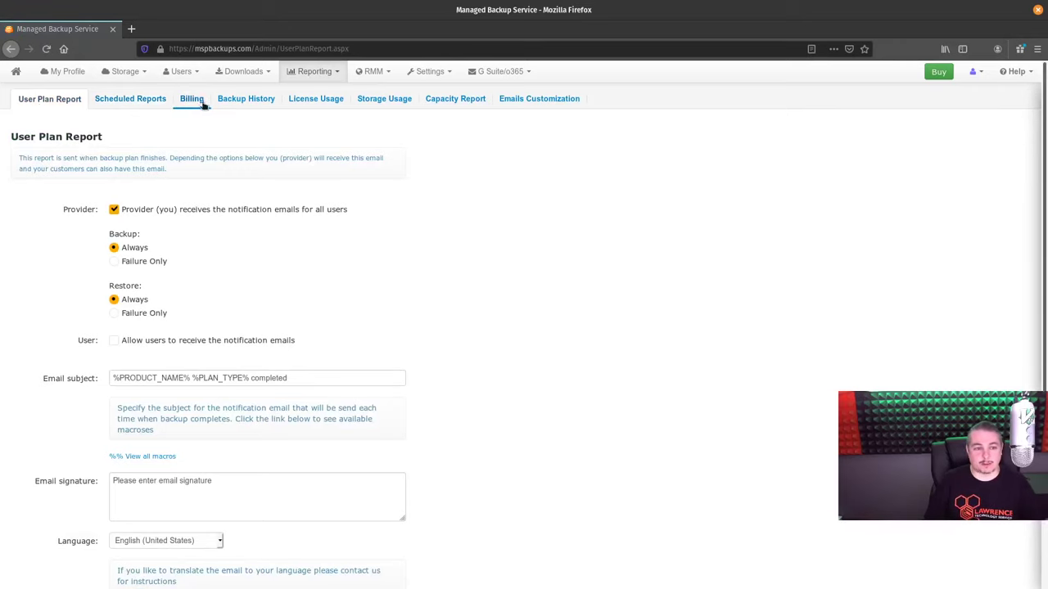
left_click(246, 99)
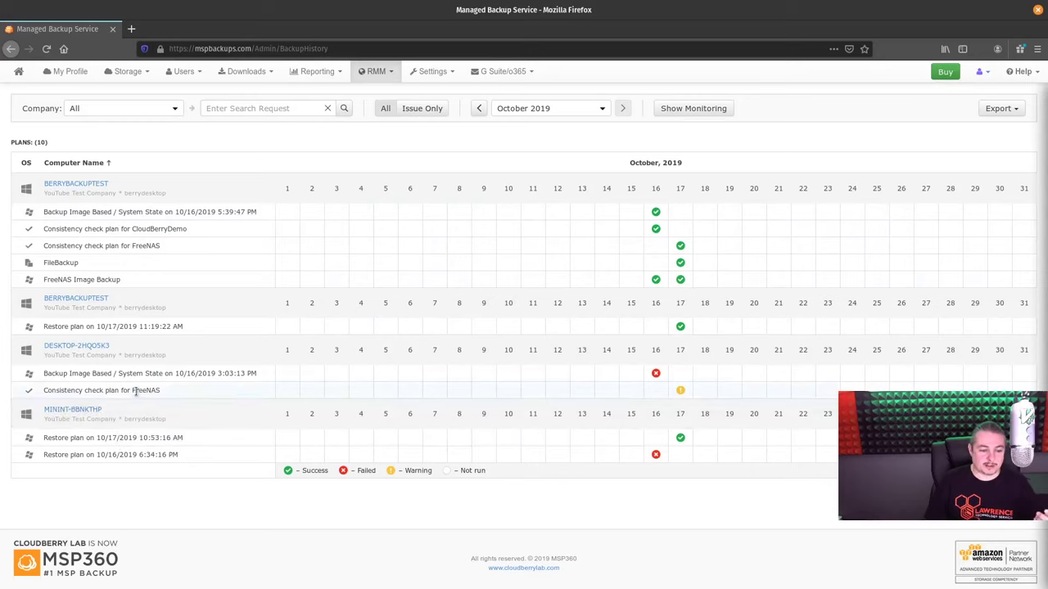
Inspect the 17 October FreeNAS consistency check warning, close it, and show the Reporting menu
left_click(681, 391)
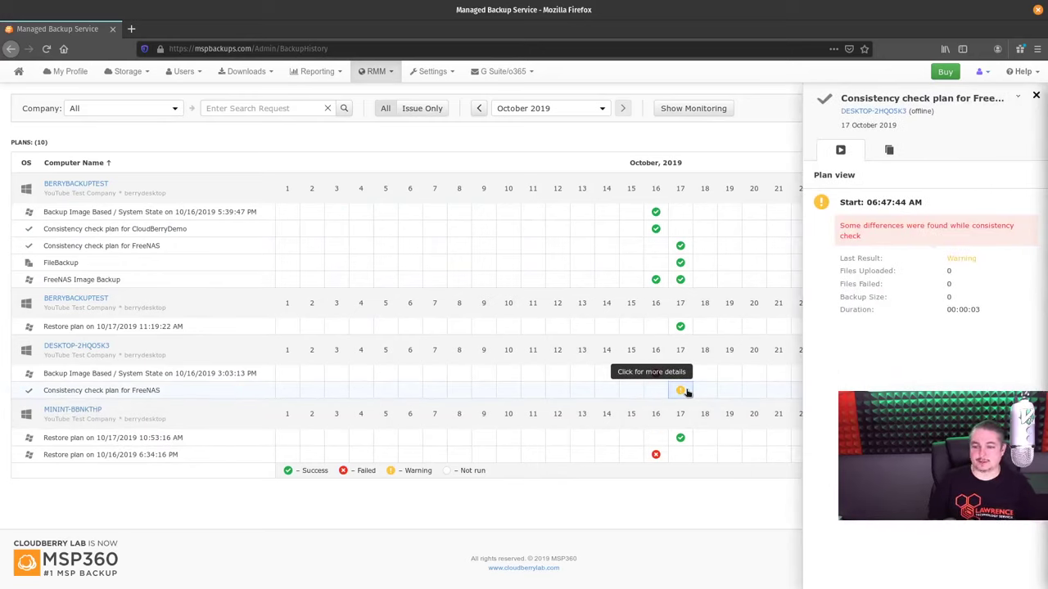
left_click(1037, 97)
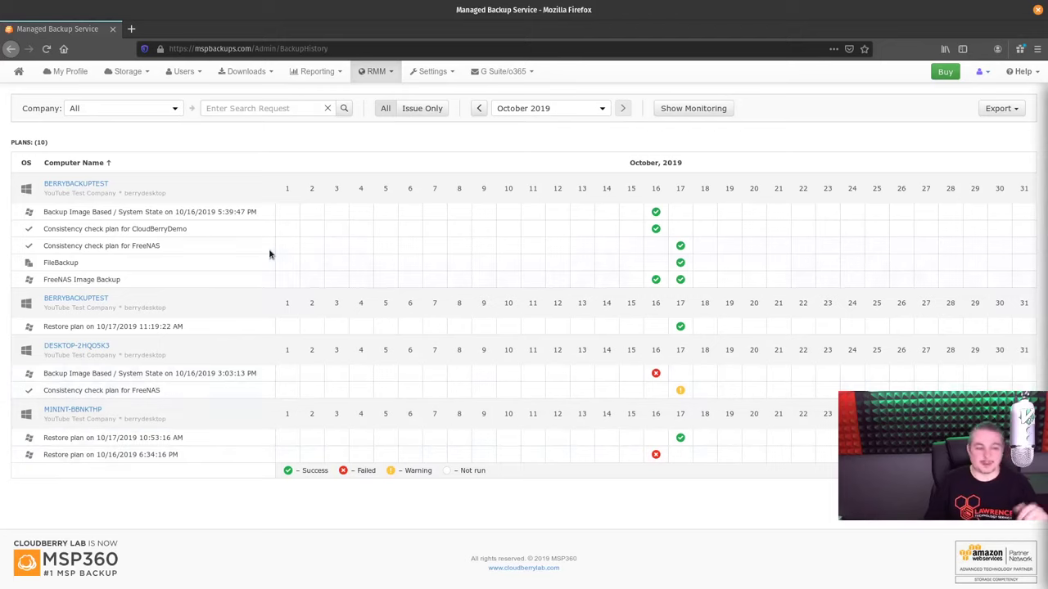
left_click(318, 67)
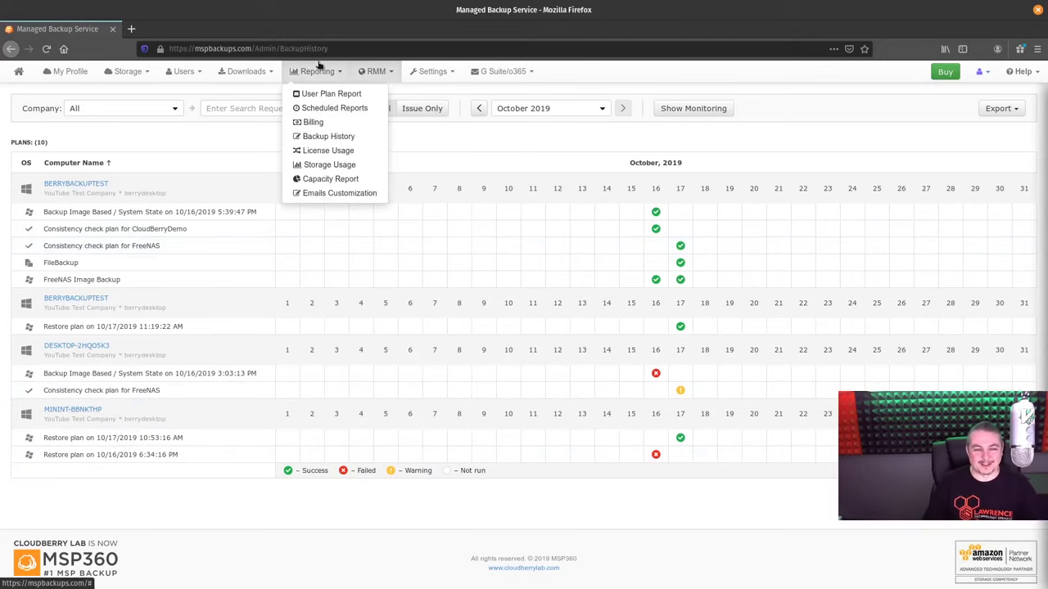
View the License Usage report with three trial Desktop/Server licenses activated 16–17 October 2019
left_click(338, 152)
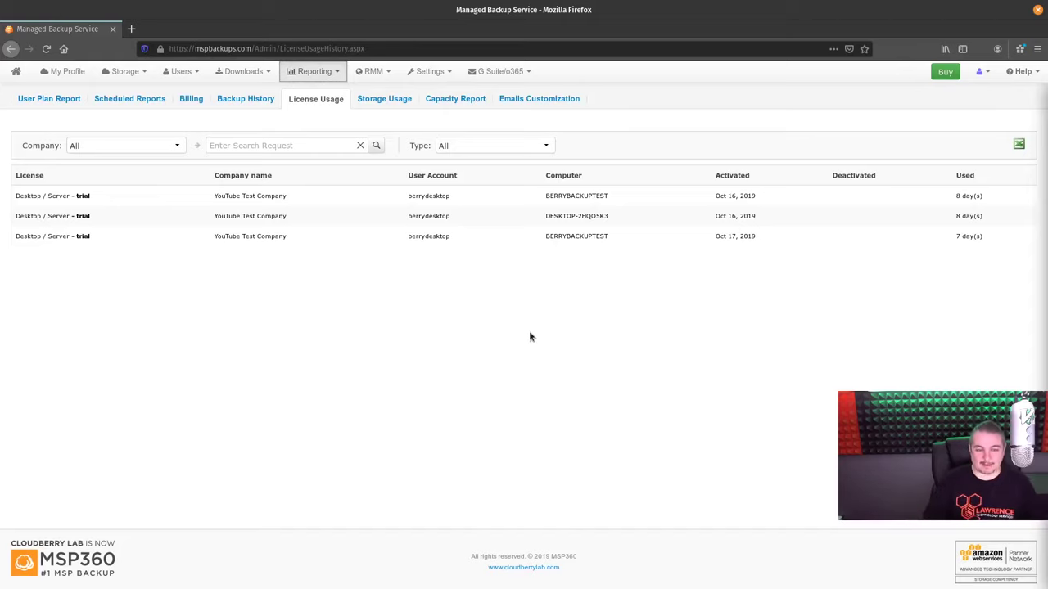
left_click(375, 73)
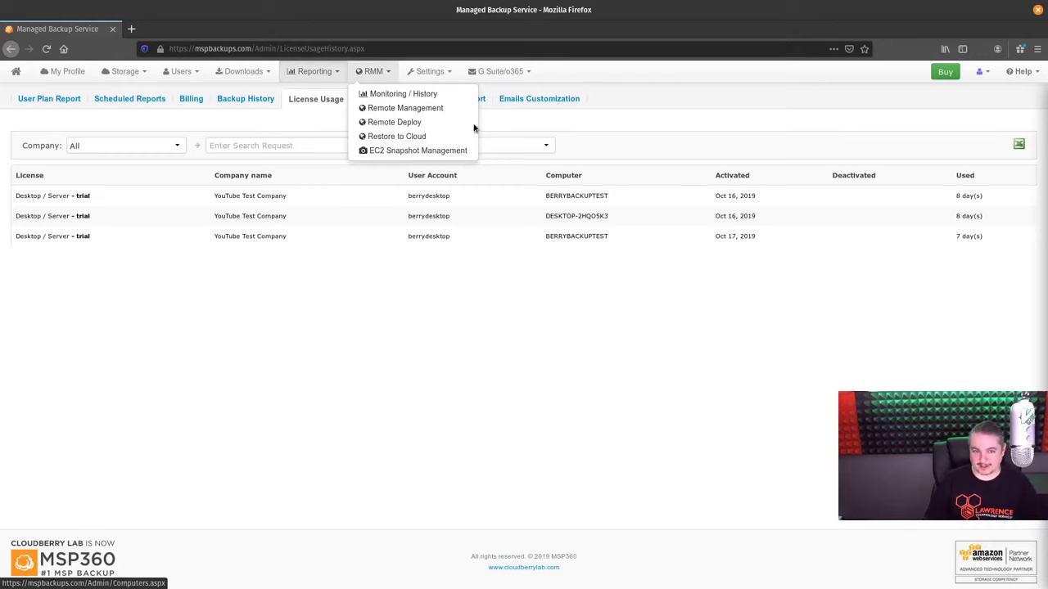
View the Monitoring / History page listing eight plans across four computers
left_click(443, 94)
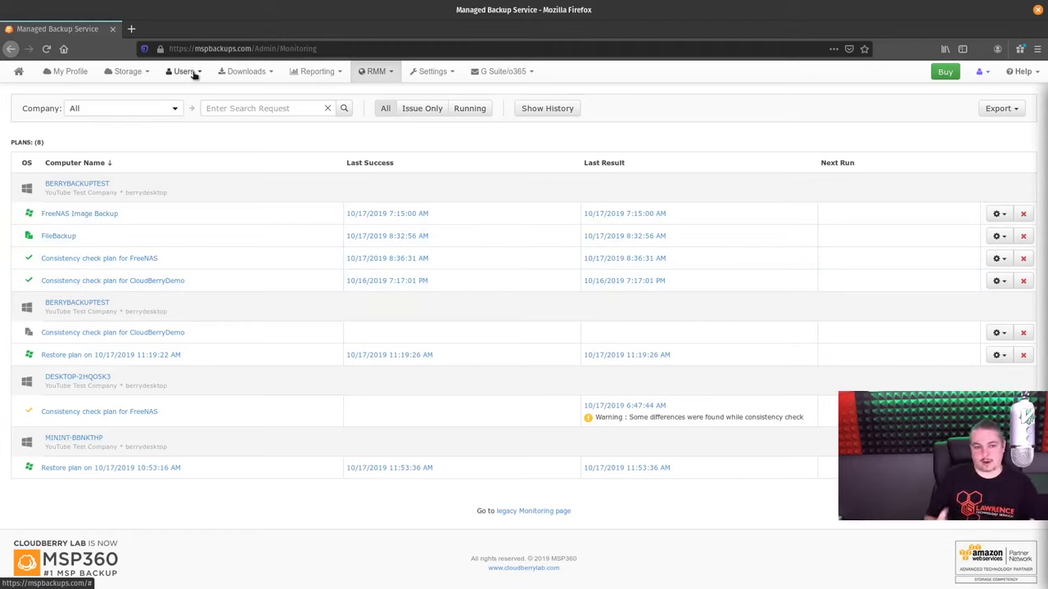
left_click(391, 77)
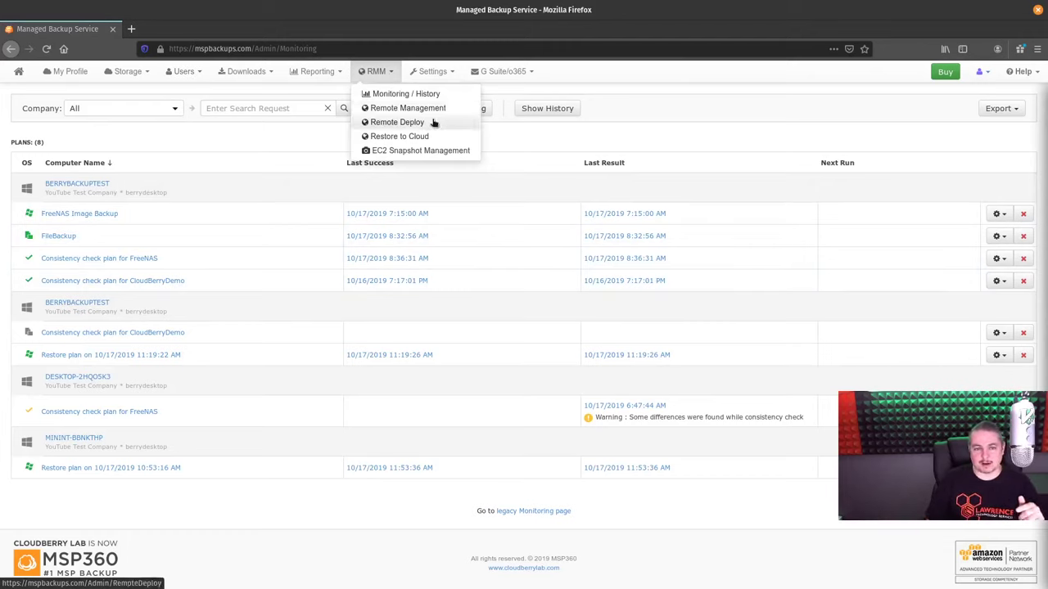
View the Remote Management list of the four registered computers and their backup status
left_click(423, 109)
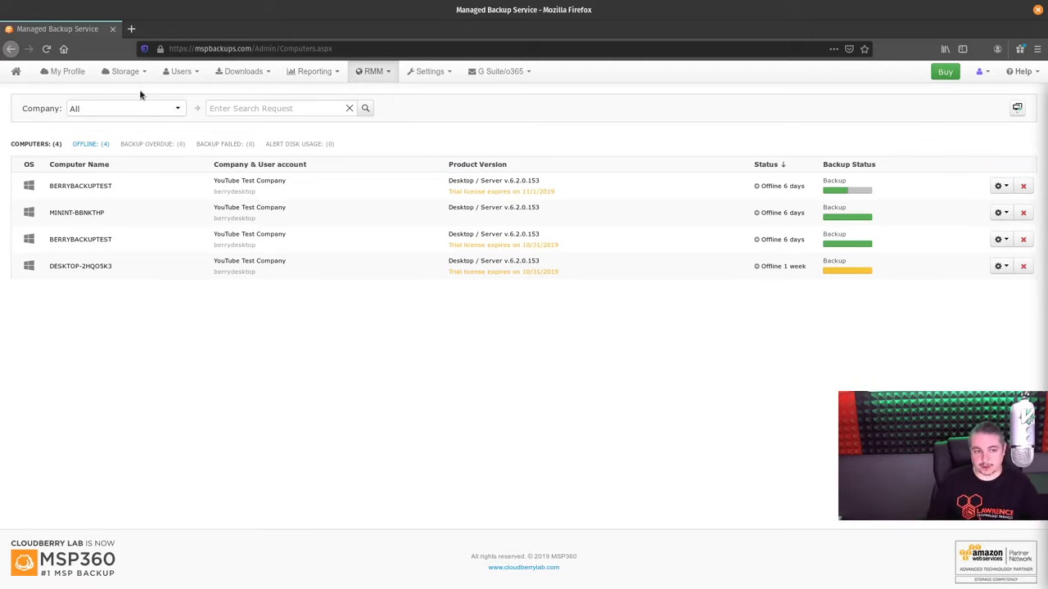
left_click(186, 78)
Start a new user and enter its first name, last name and user account name
left_click(204, 94)
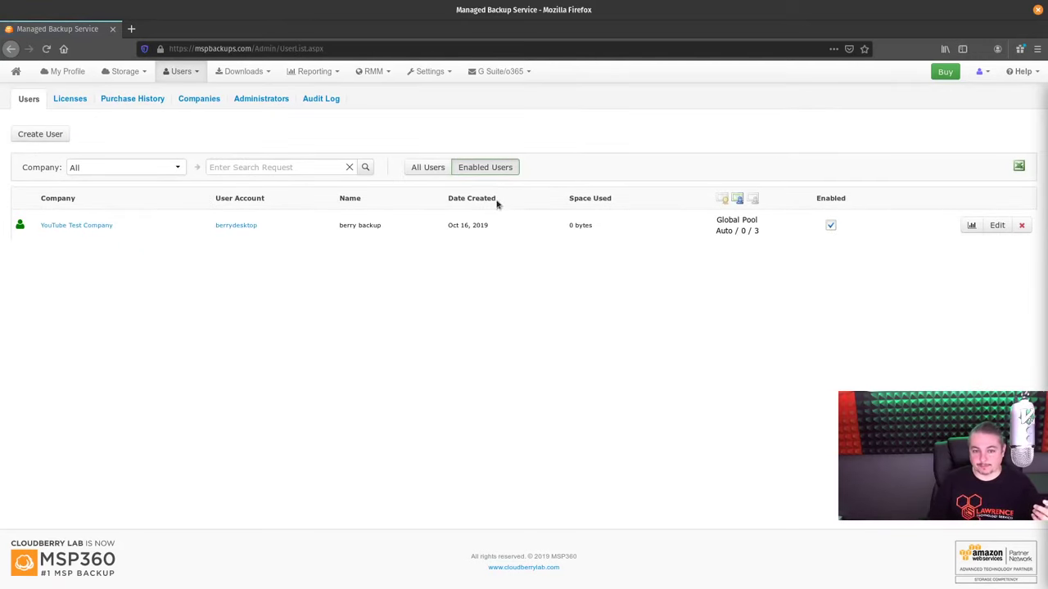
left_click(50, 136)
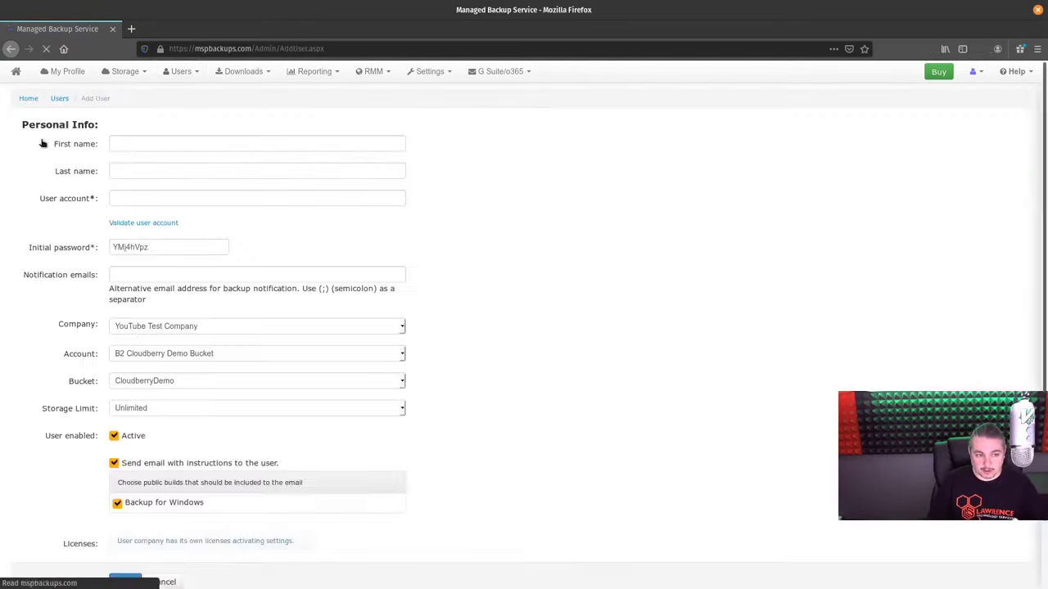
left_click(189, 148)
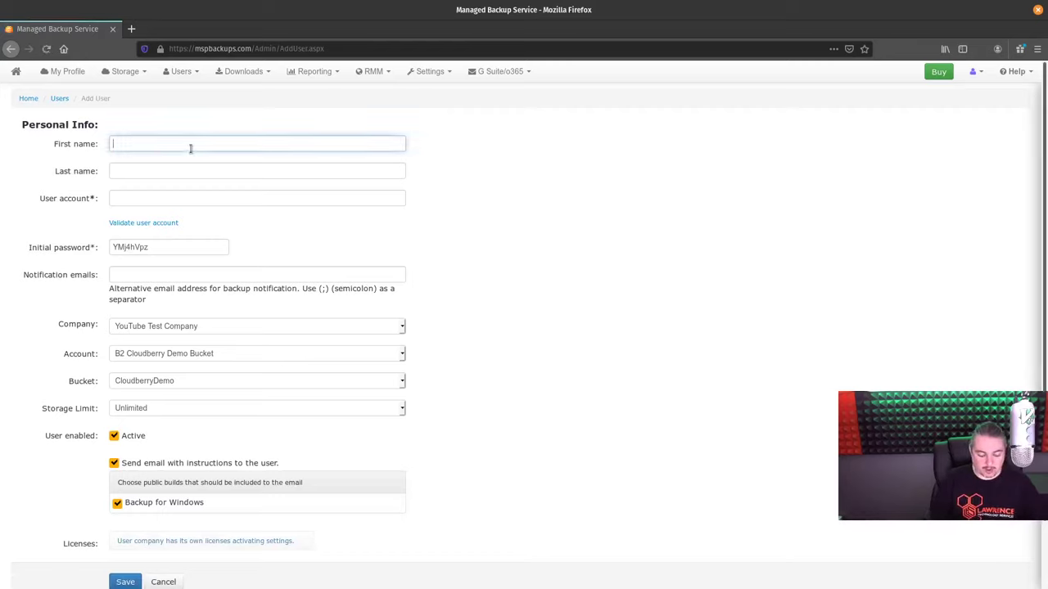
type("tomm")
key("Tab")
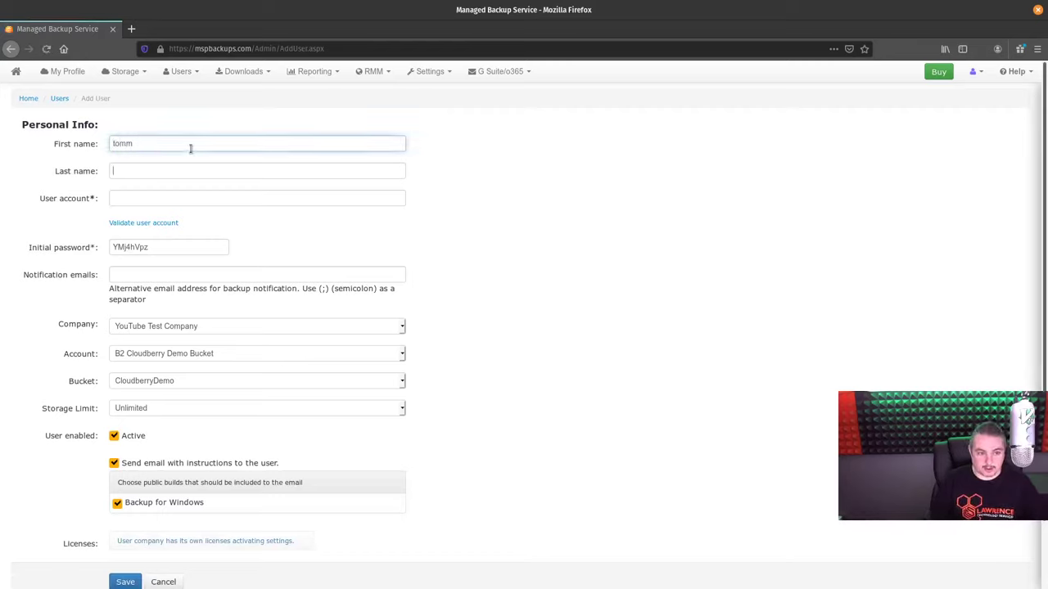
key("shift+Tab")
type("tom")
key("Tab")
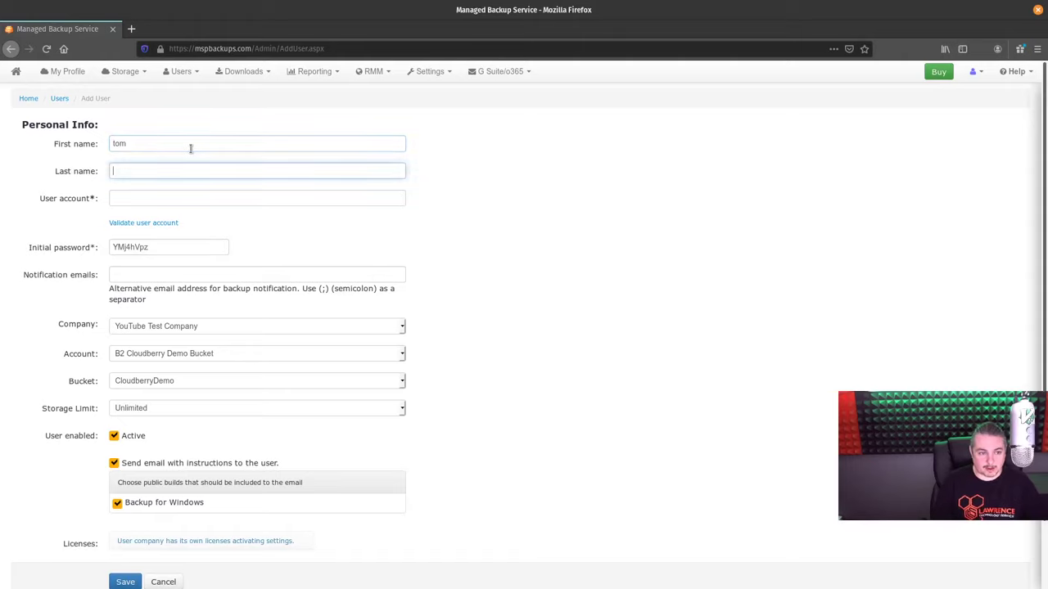
type("youtube")
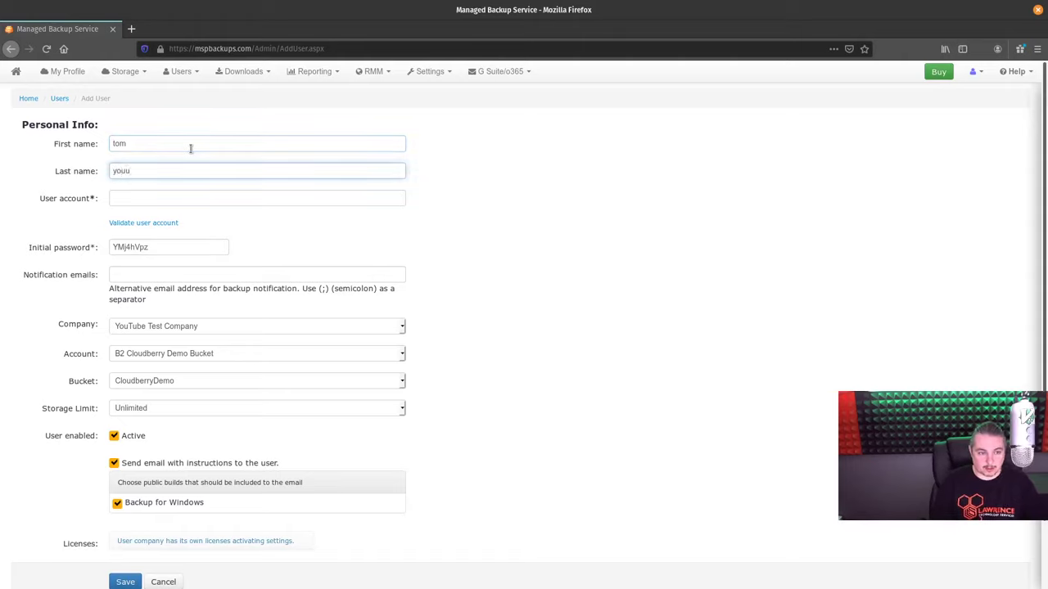
key("Tab")
type("tom")
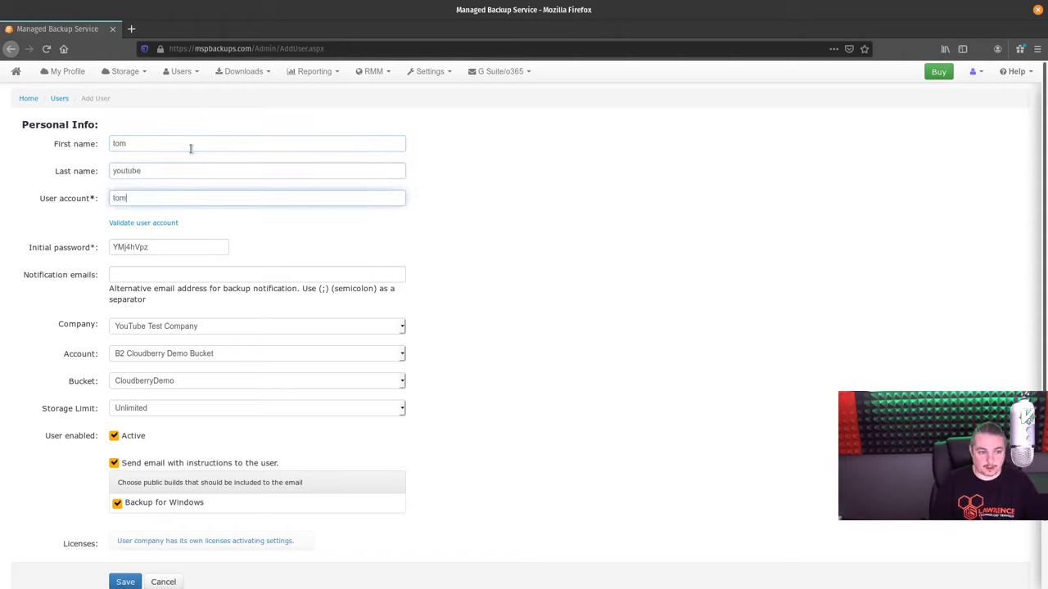
type("tube")
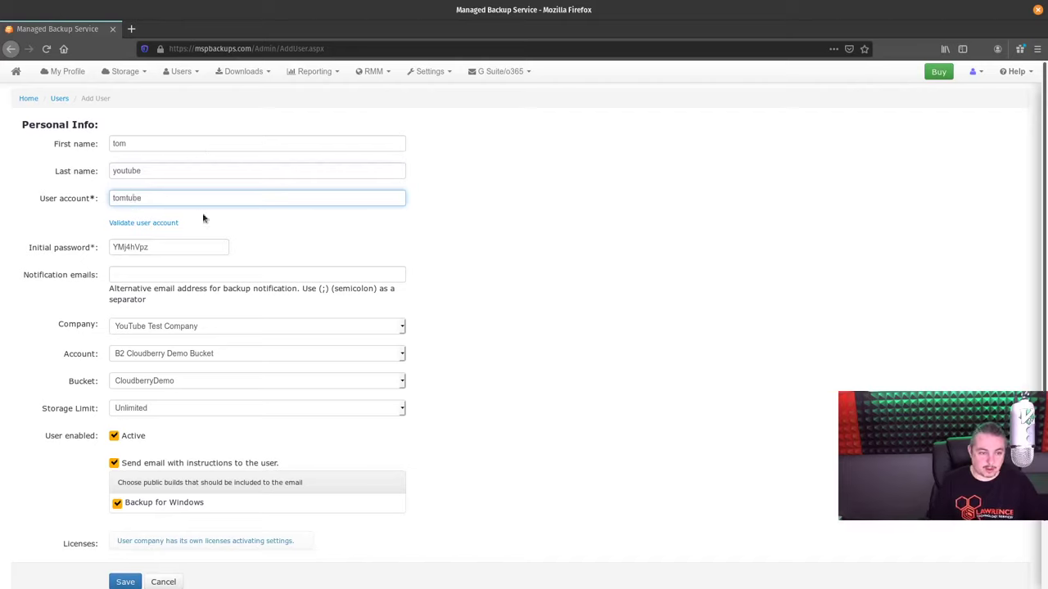
Enter the notification email address and copy the generated initial password
left_click(206, 247)
double_click(206, 247)
left_click(207, 276)
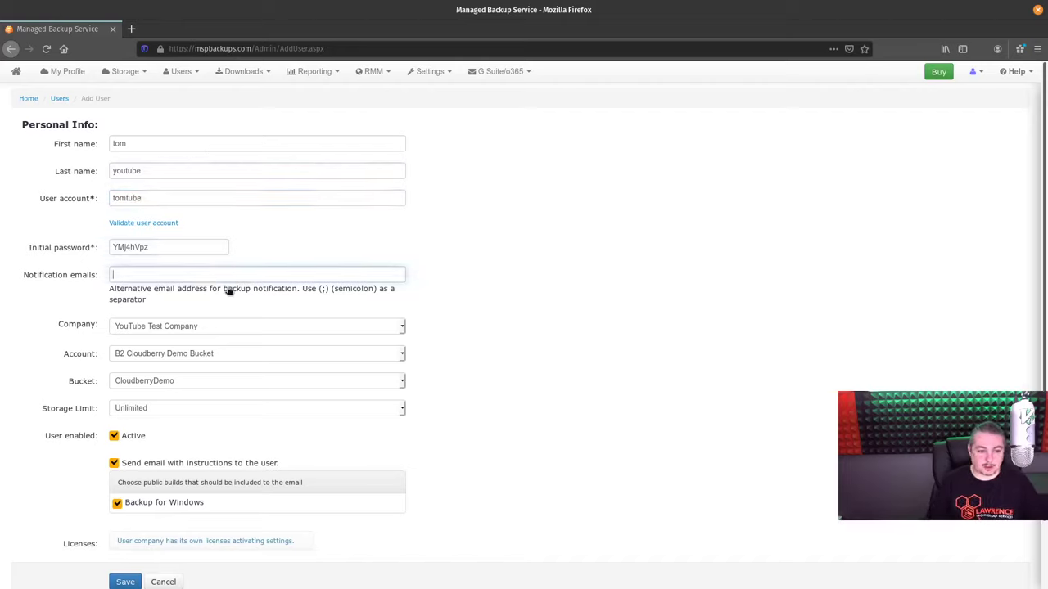
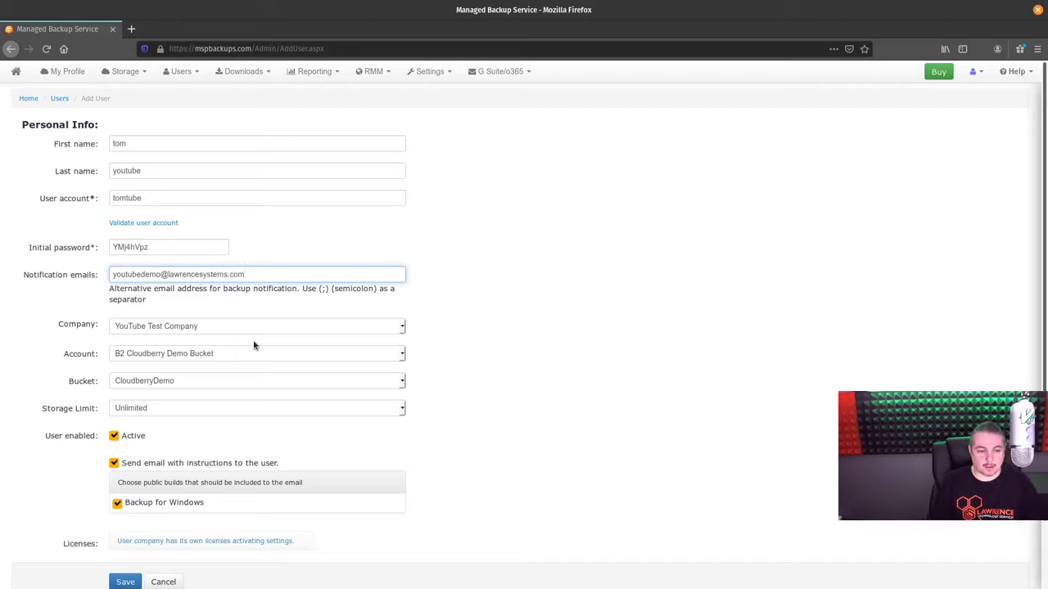
double_click(184, 249)
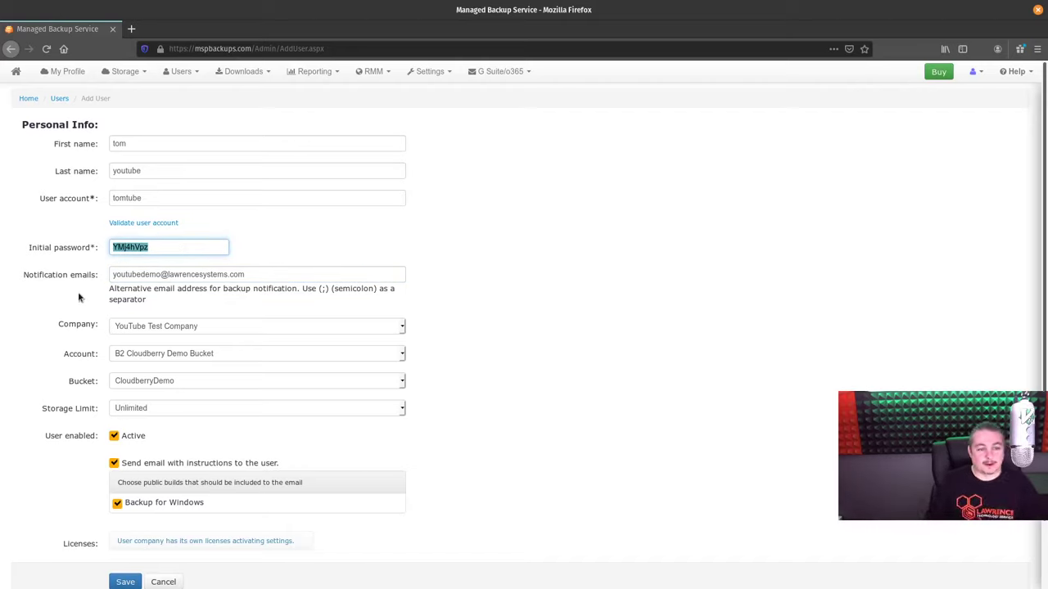
right_click(180, 243)
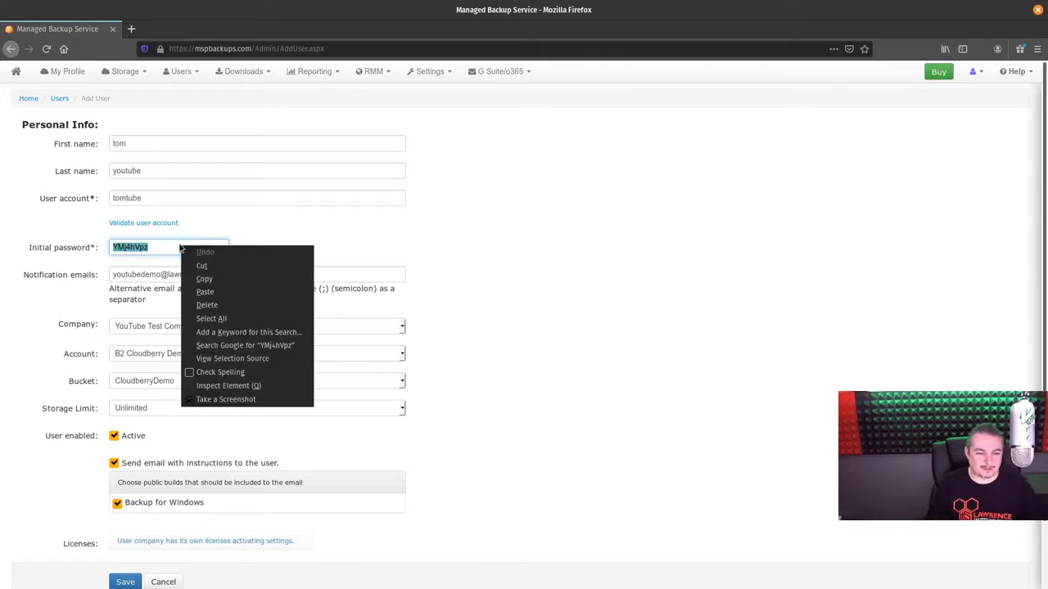
left_click(210, 281)
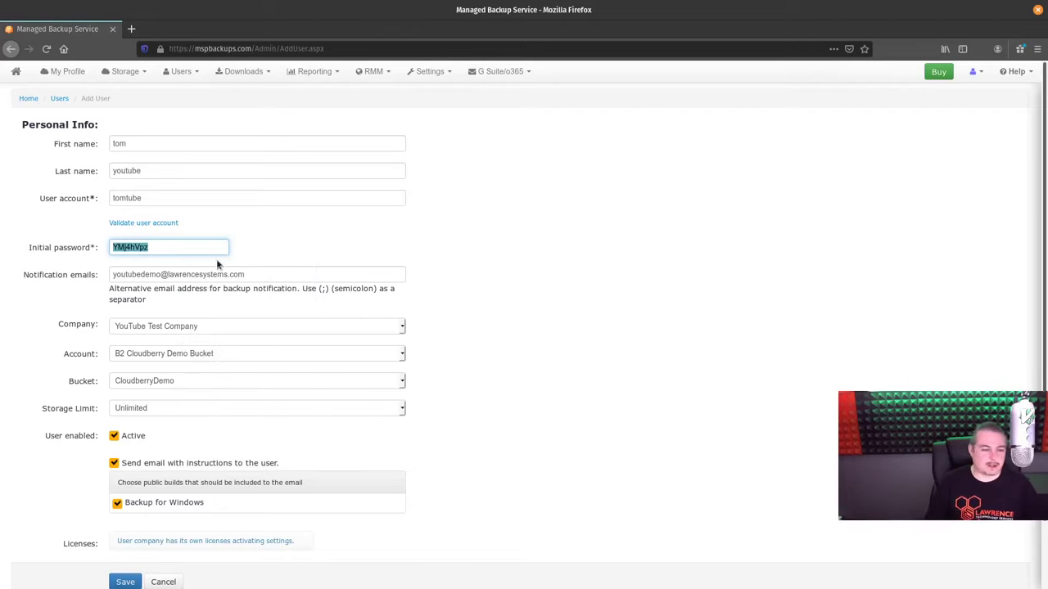
Uncheck 'Send email with instructions to the user' and save the new user
left_click(756, 343)
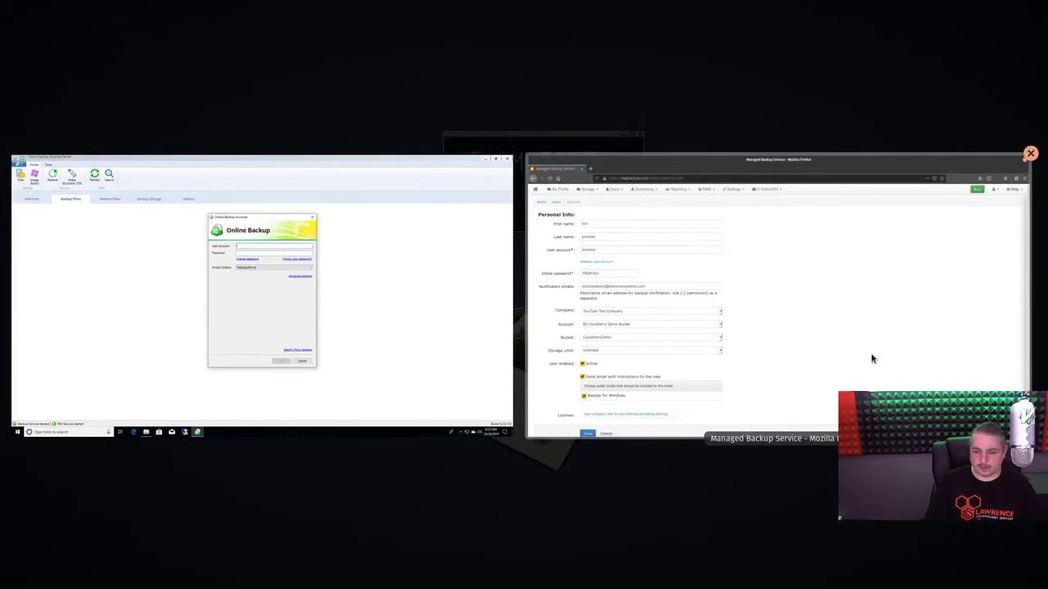
left_click(1030, 153)
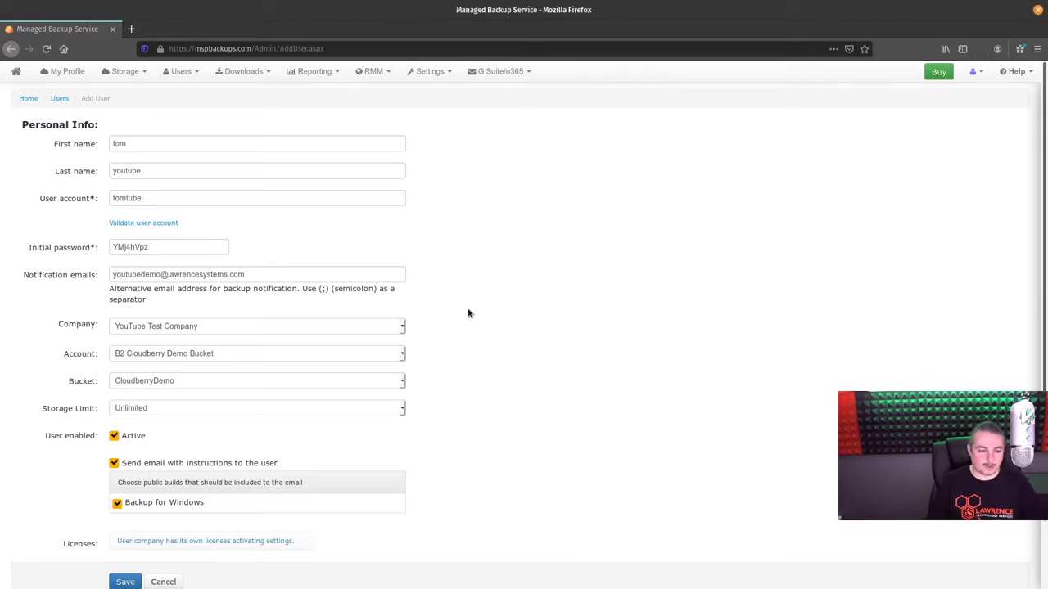
scroll(467, 311, "down", 1)
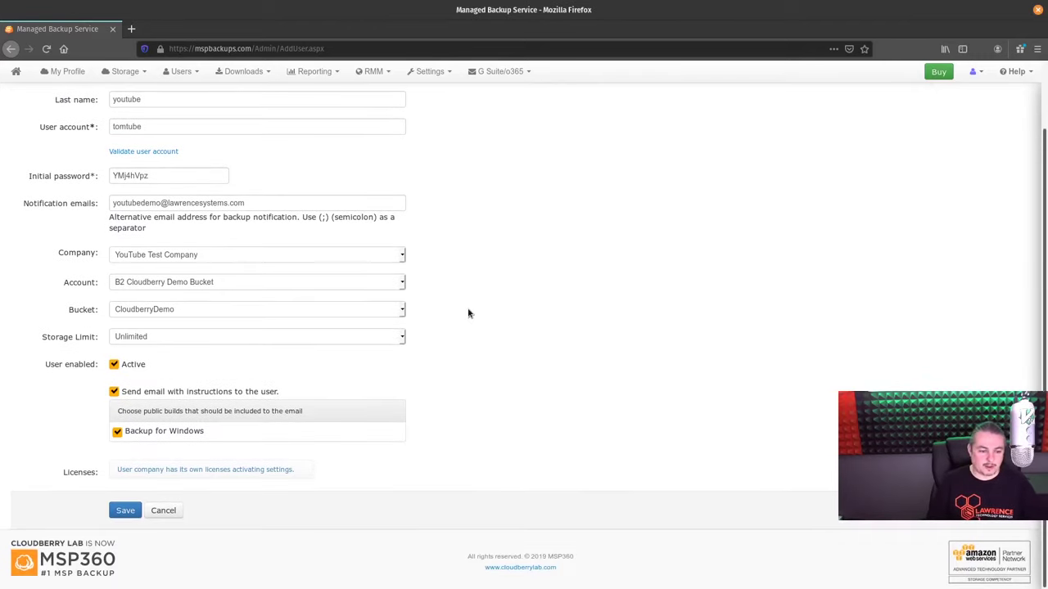
left_click(115, 393)
left_click(124, 510)
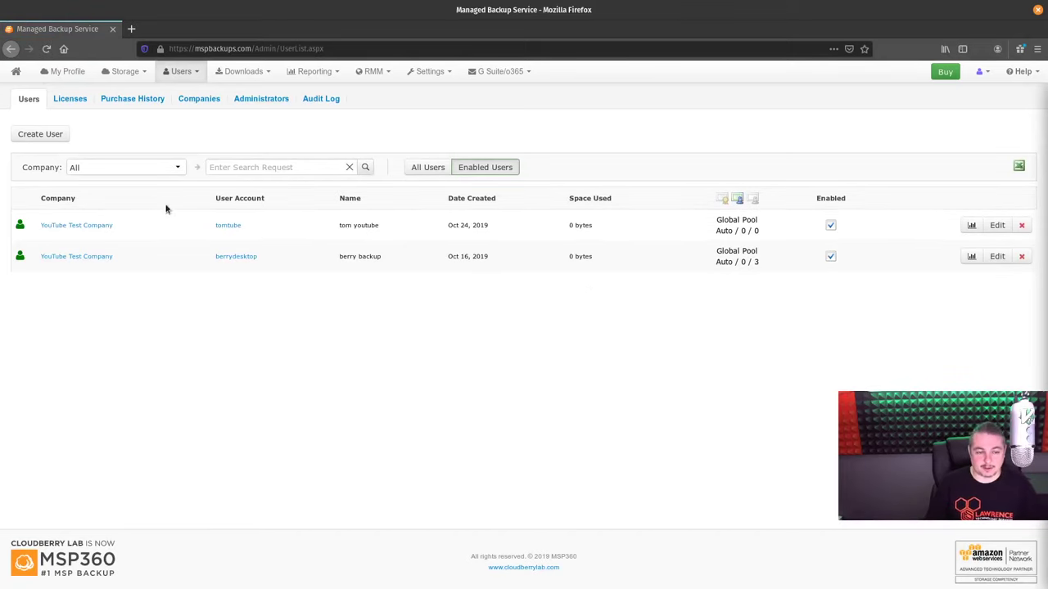
Show the Downloads panel from the Downloads menu
left_click(243, 71)
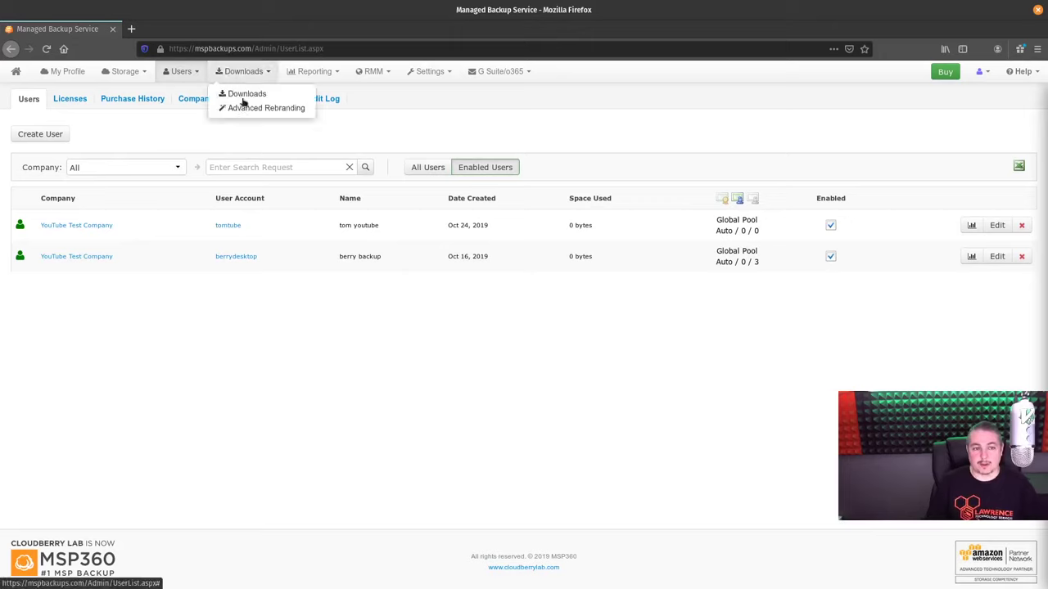
left_click(237, 93)
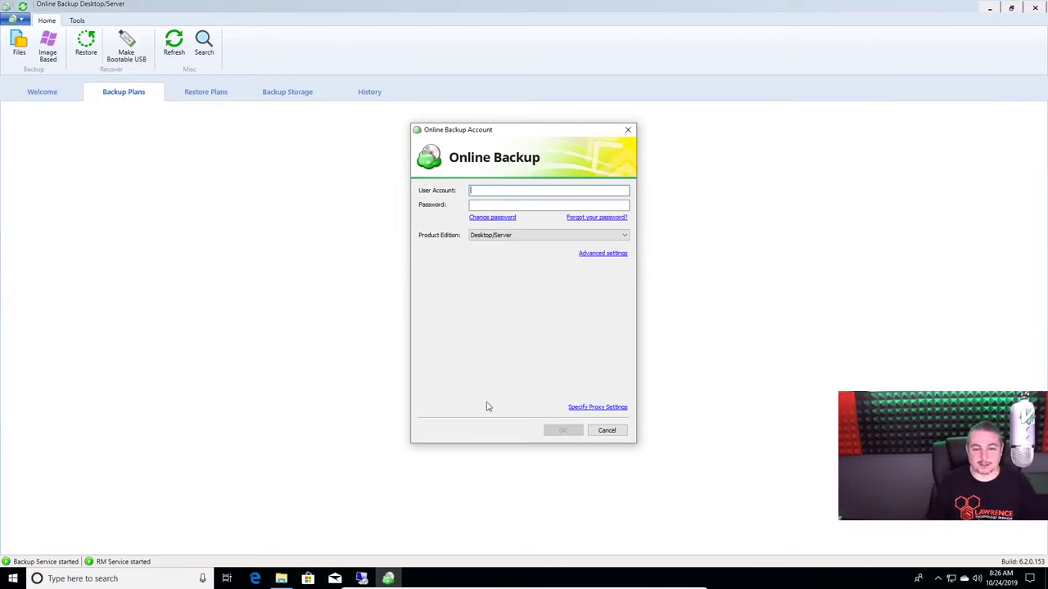
Sign in with the new user account, the pasted password and the Desktop/Server edition
type("tomtube")
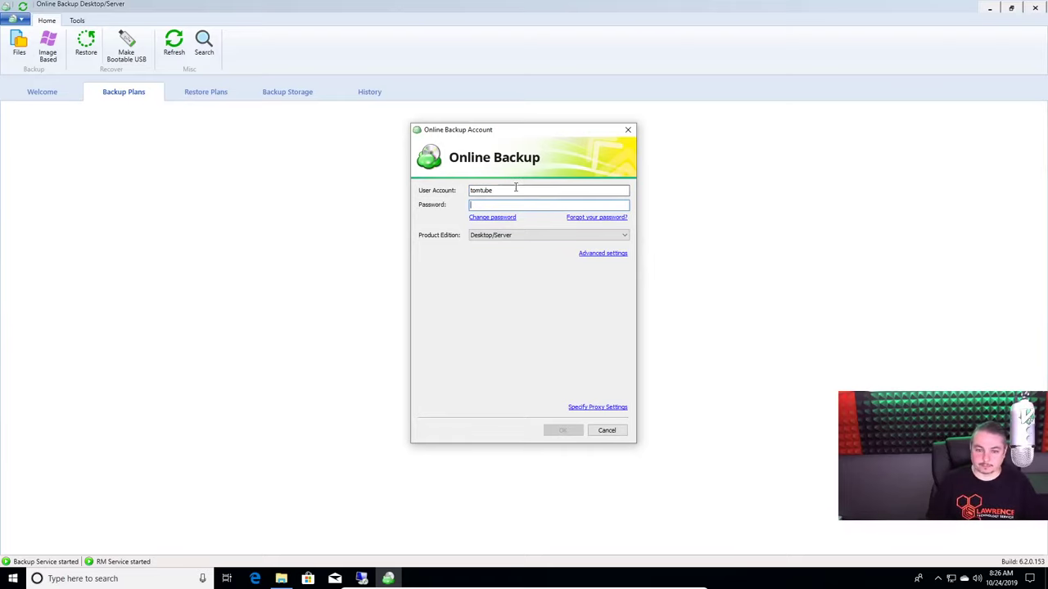
key("ctrl+v")
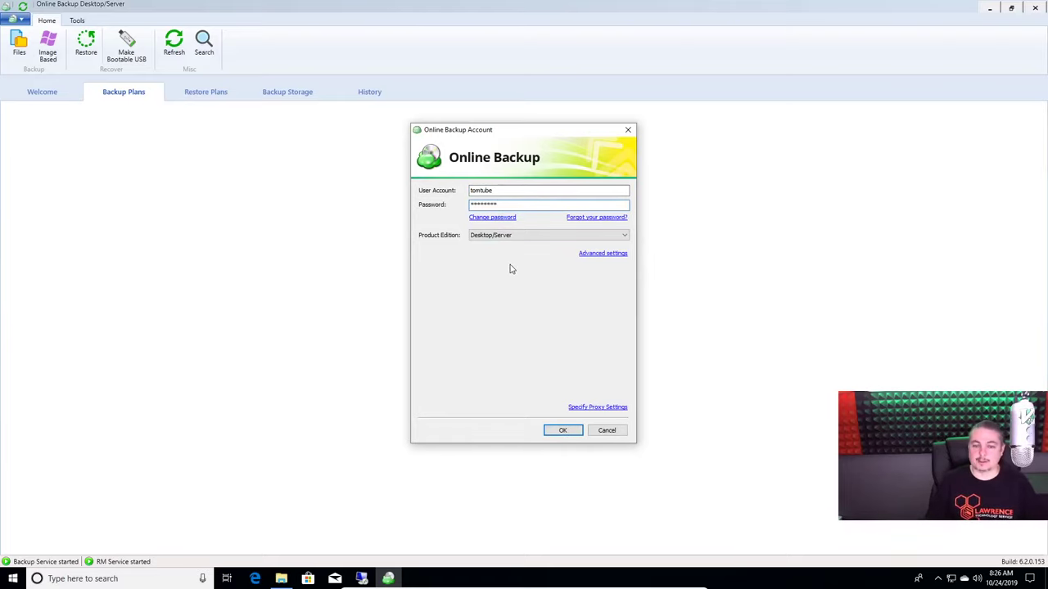
left_click(517, 238)
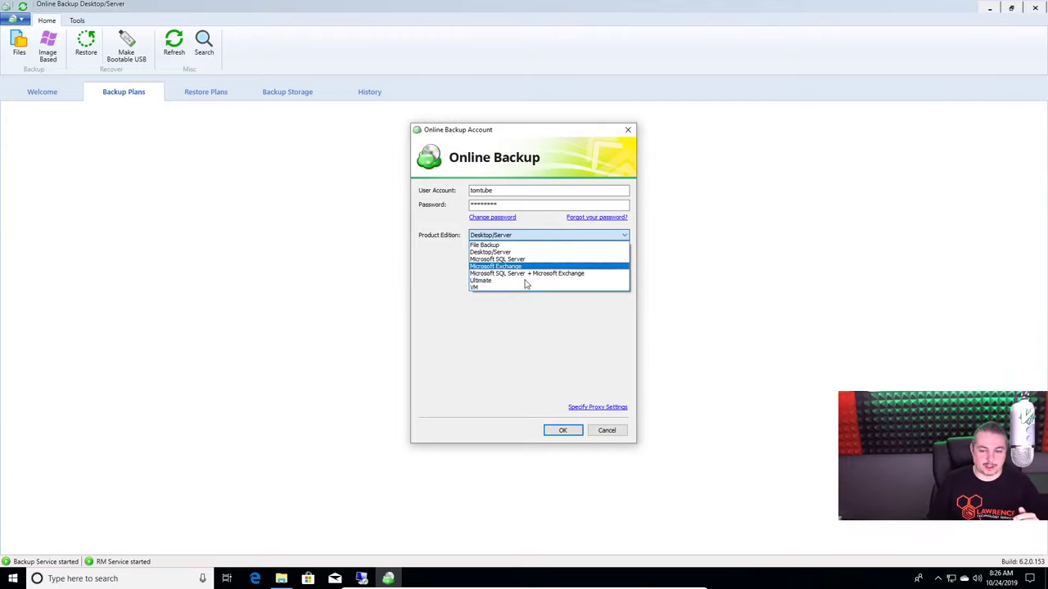
left_click(525, 253)
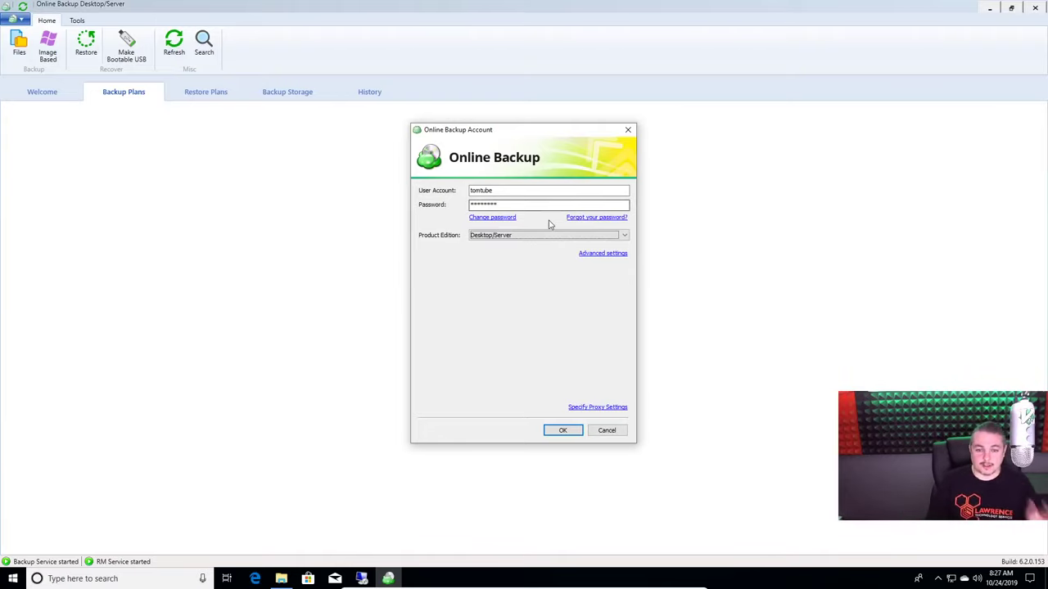
left_click(564, 431)
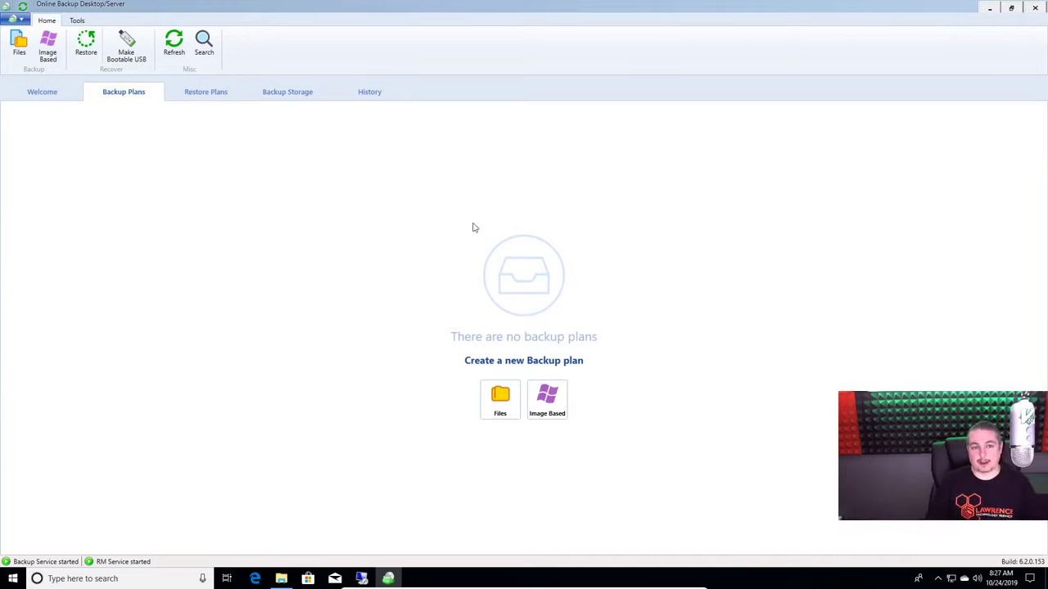
left_click(546, 405)
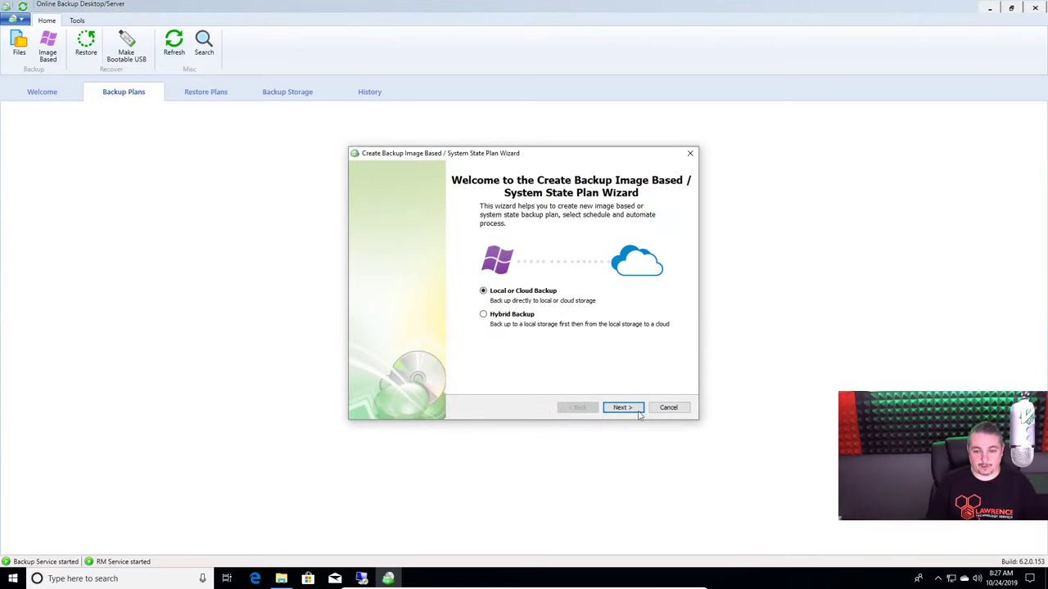
left_click(627, 410)
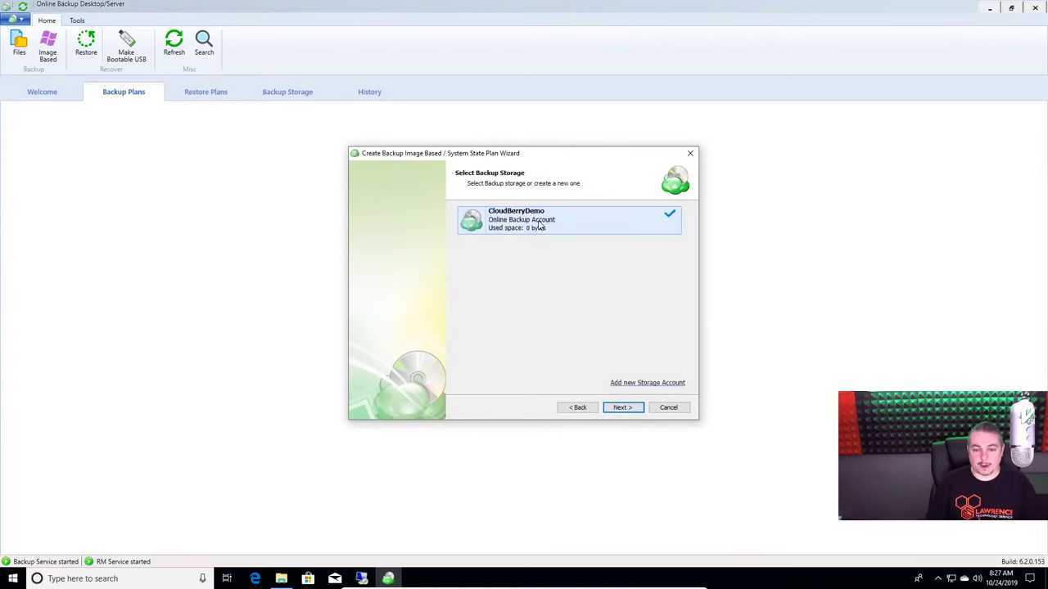
left_click(631, 409)
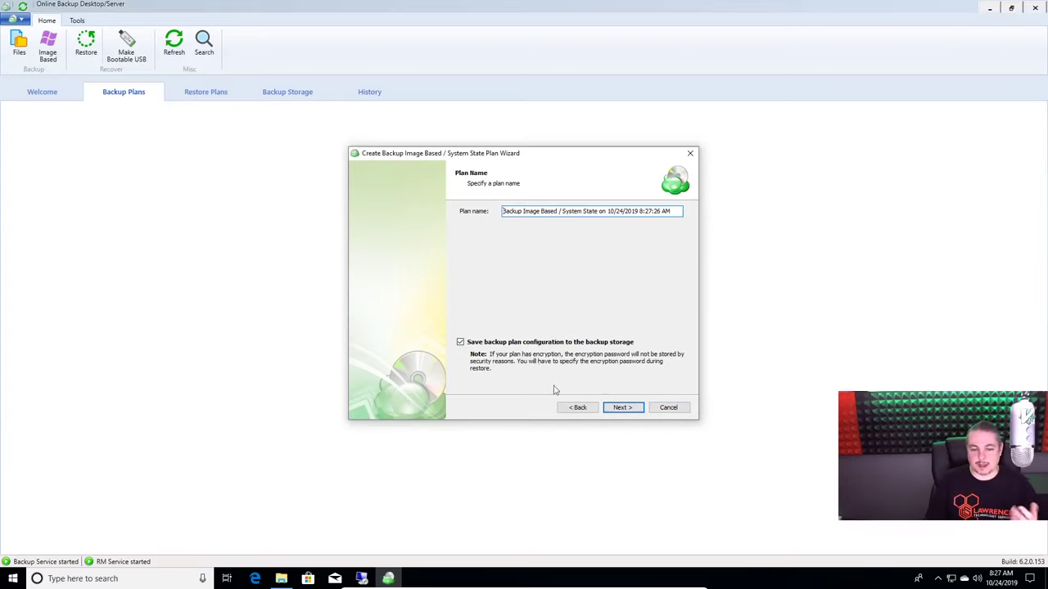
left_click(575, 408)
left_click(575, 408)
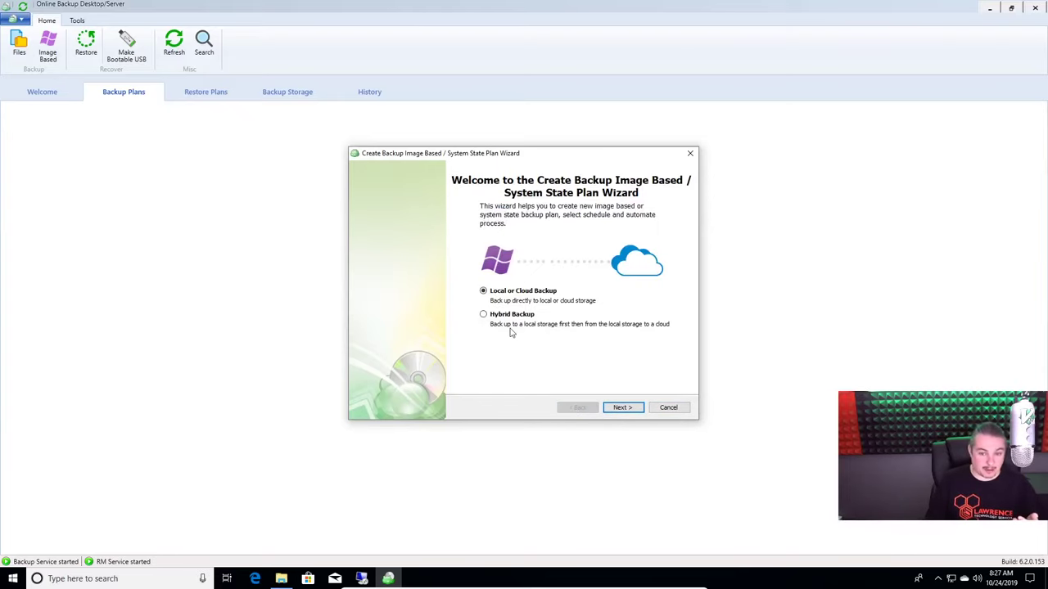
left_click(669, 408)
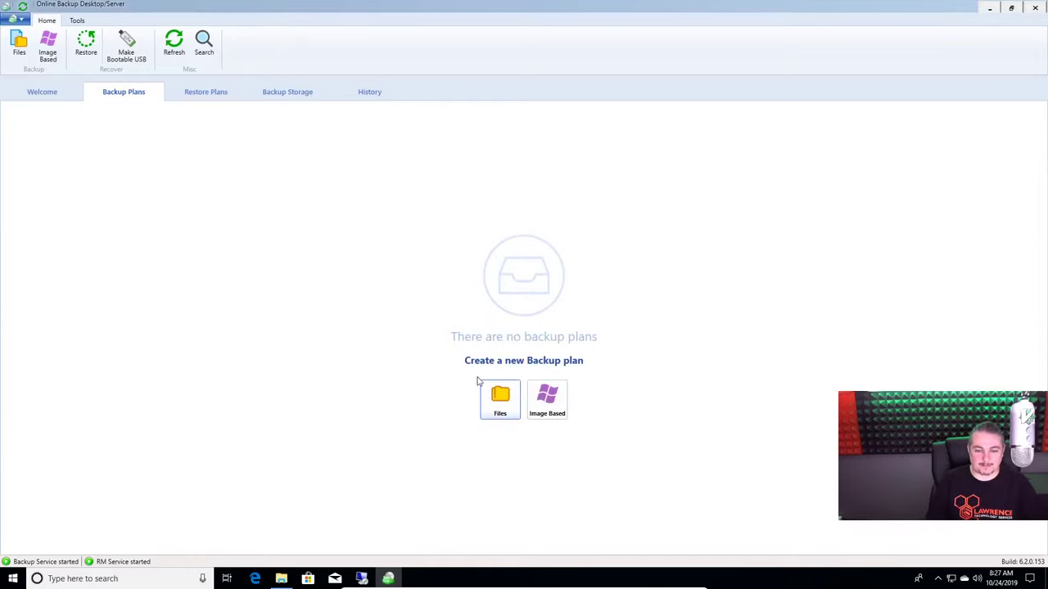
Start a Files backup plan to CloudBerryDemo storage named 'File Backup'
left_click(485, 384)
left_click(618, 409)
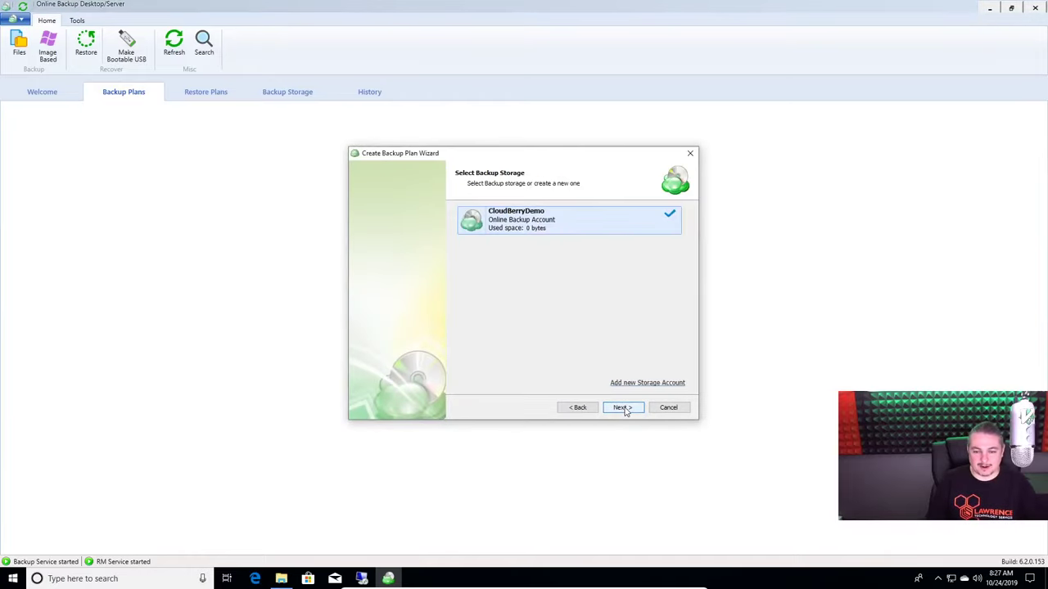
left_click(627, 410)
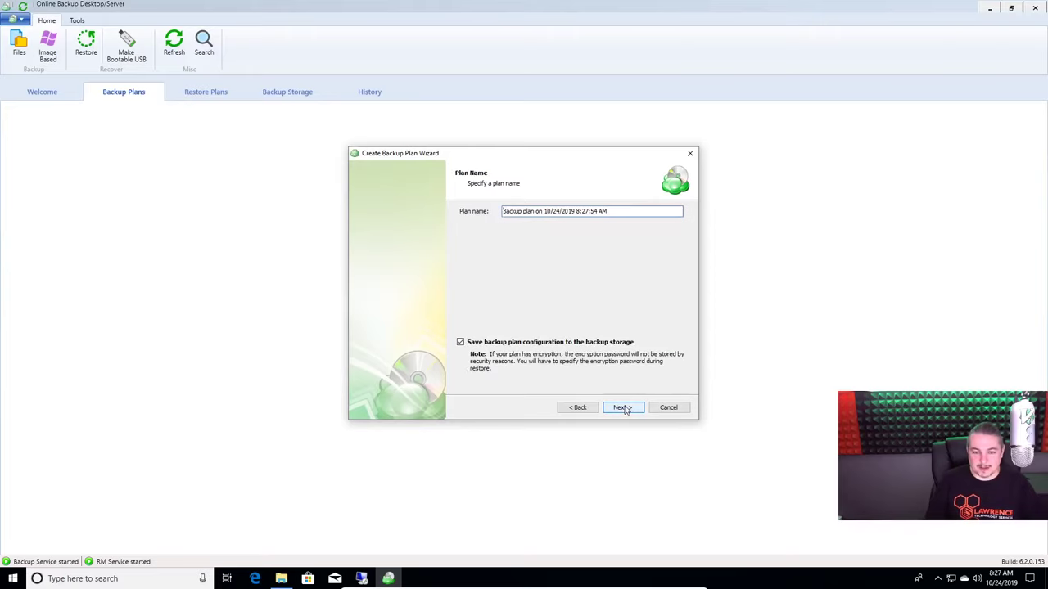
key("ctrl+a")
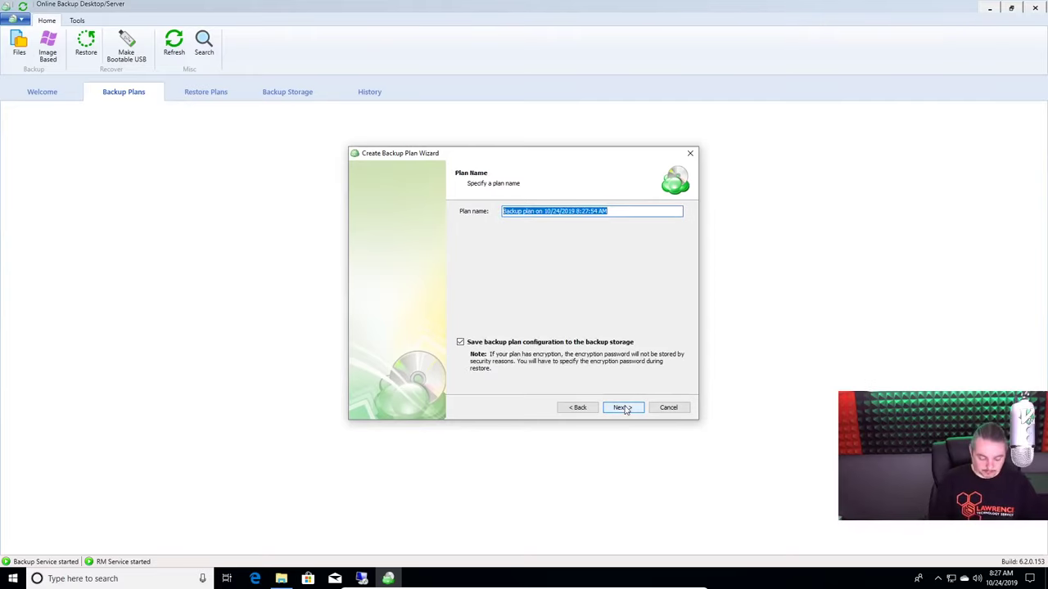
type("File Backup")
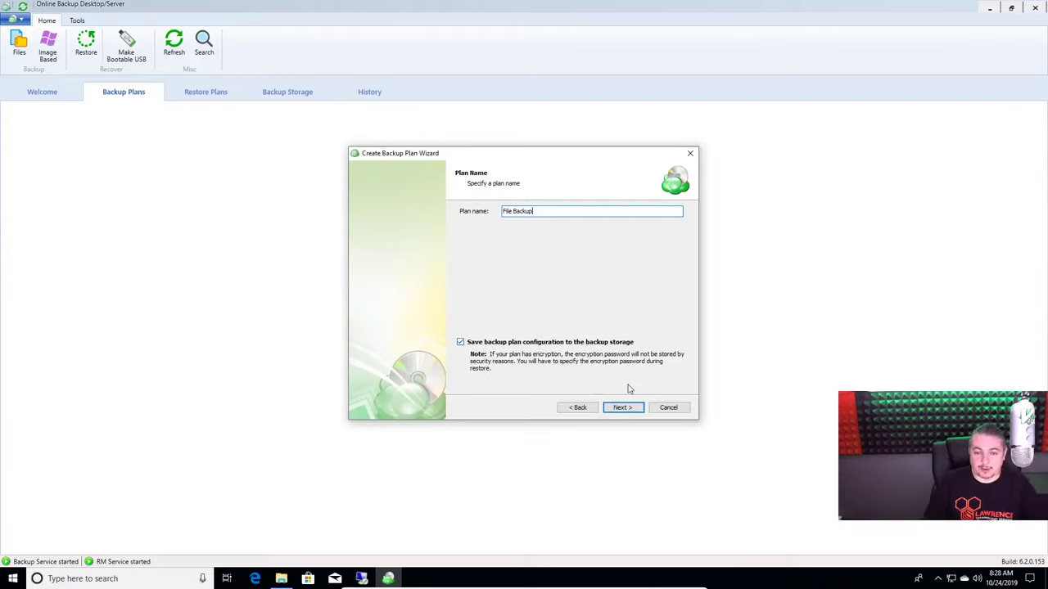
Enable Backup NTFS permissions and Track local file deletes in the plan's advanced options
left_click(622, 407)
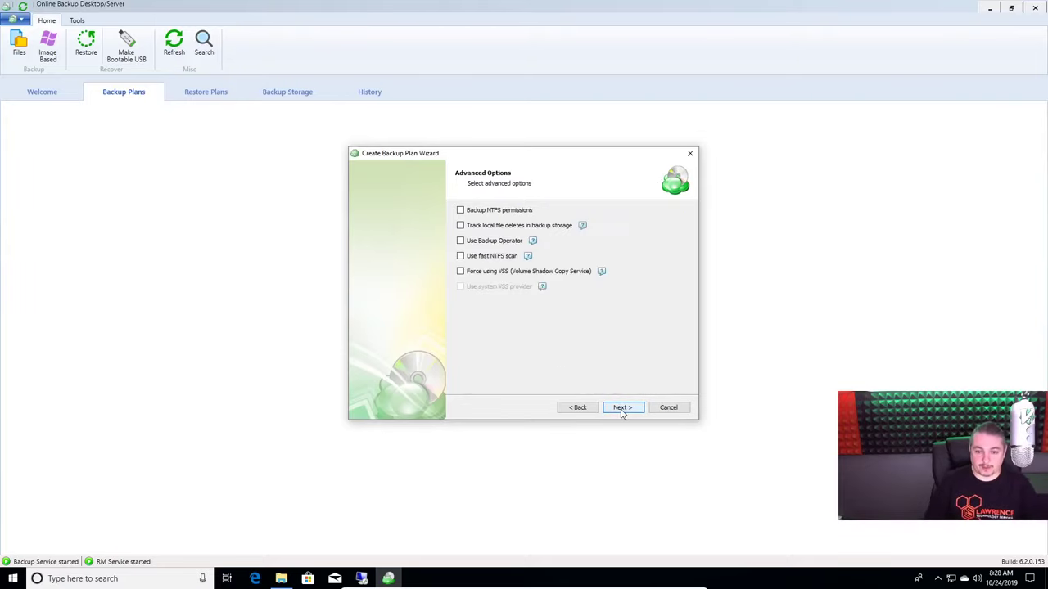
left_click(492, 210)
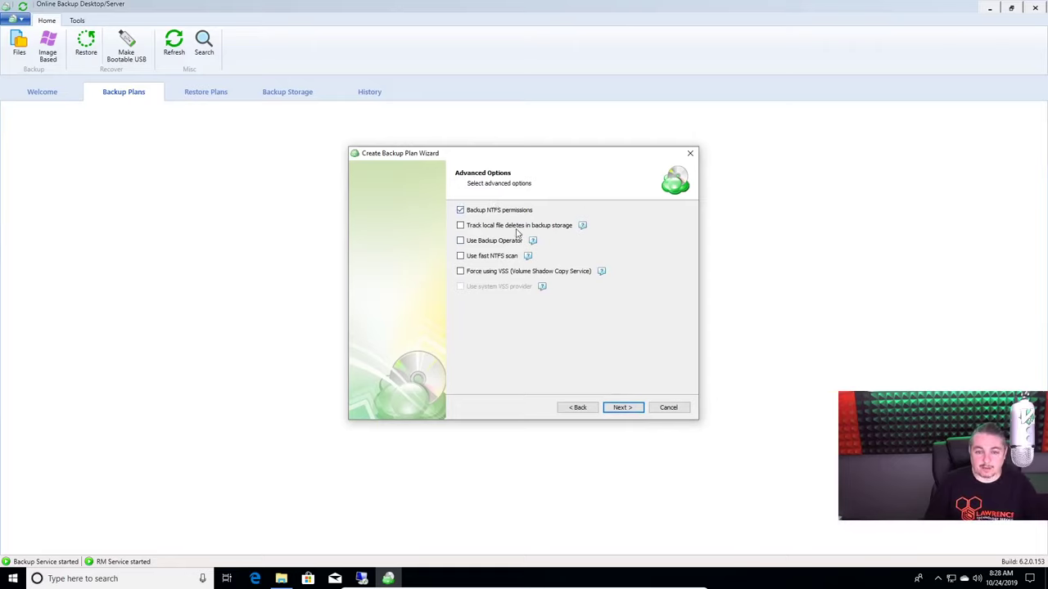
left_click(515, 226)
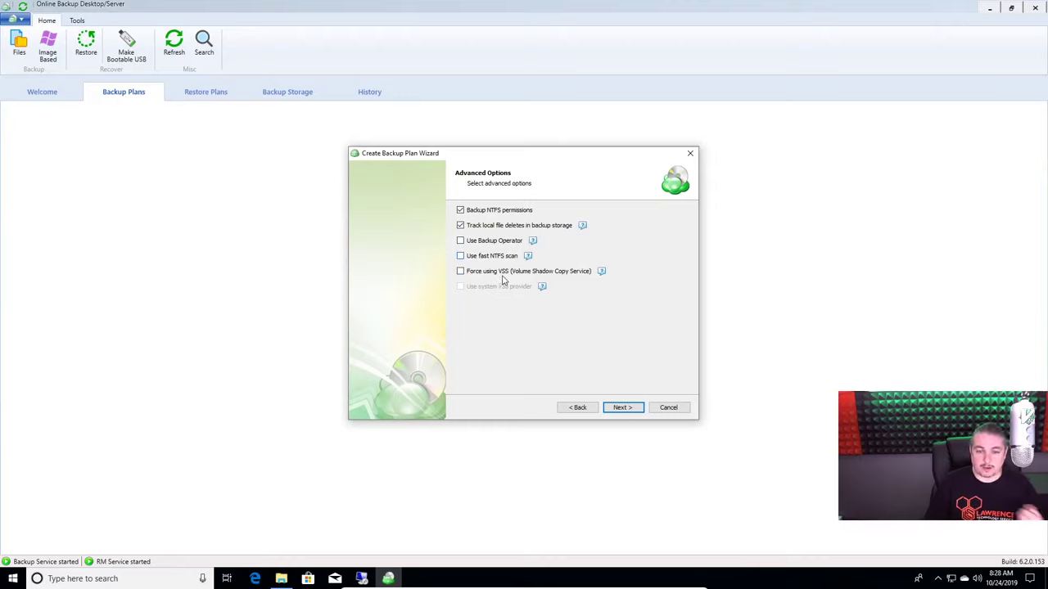
left_click(622, 416)
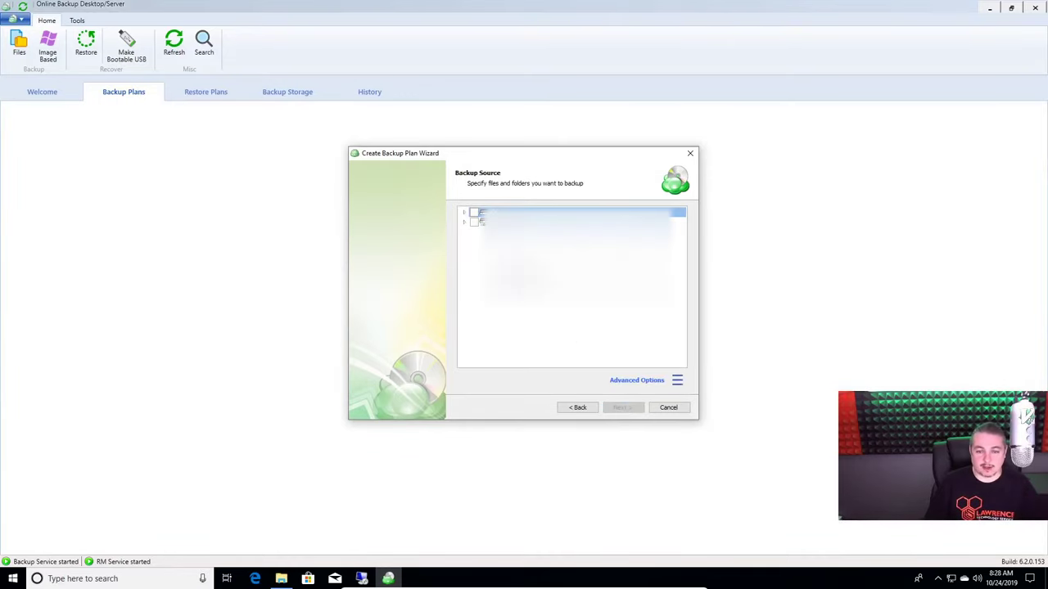
Select the user's Documents and Downloads folders as the source, keeping default file filters
left_click(464, 213)
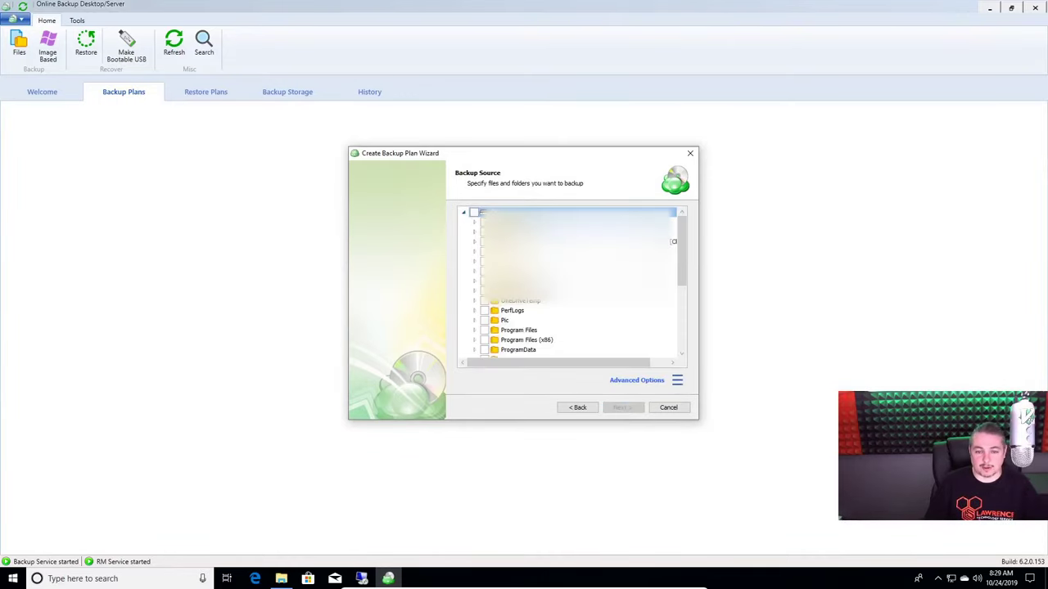
scroll(571, 282, "down", 2)
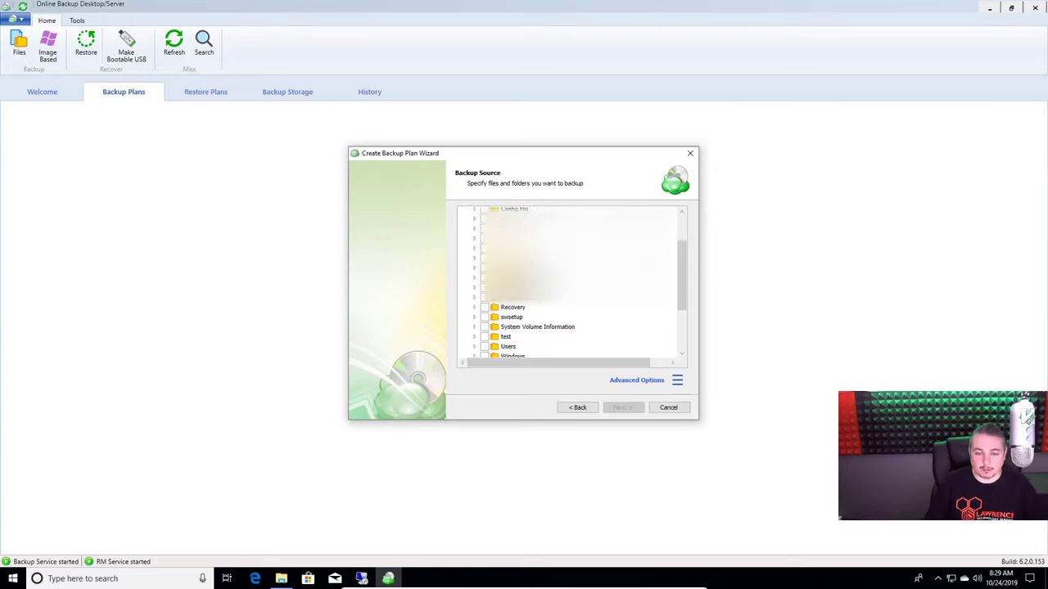
scroll(477, 325, "down", 1)
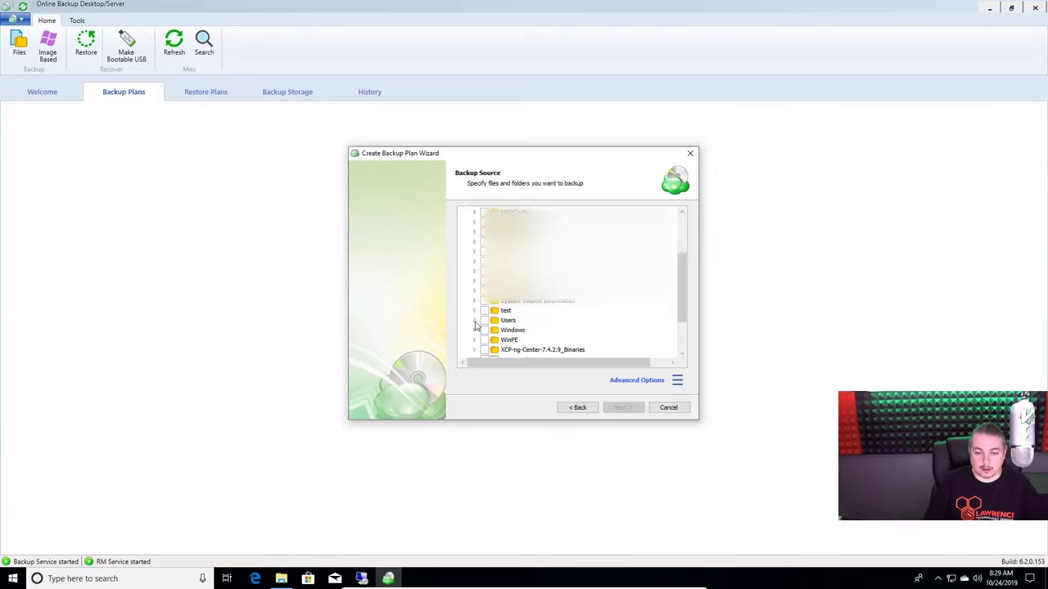
left_click(475, 322)
scroll(612, 318, "down", 1)
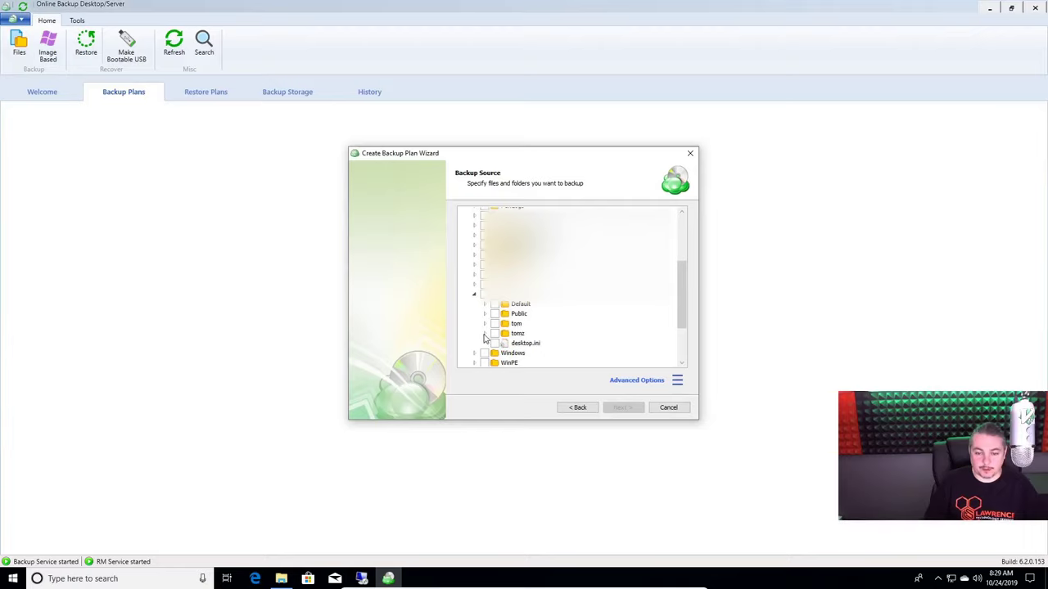
left_click(484, 326)
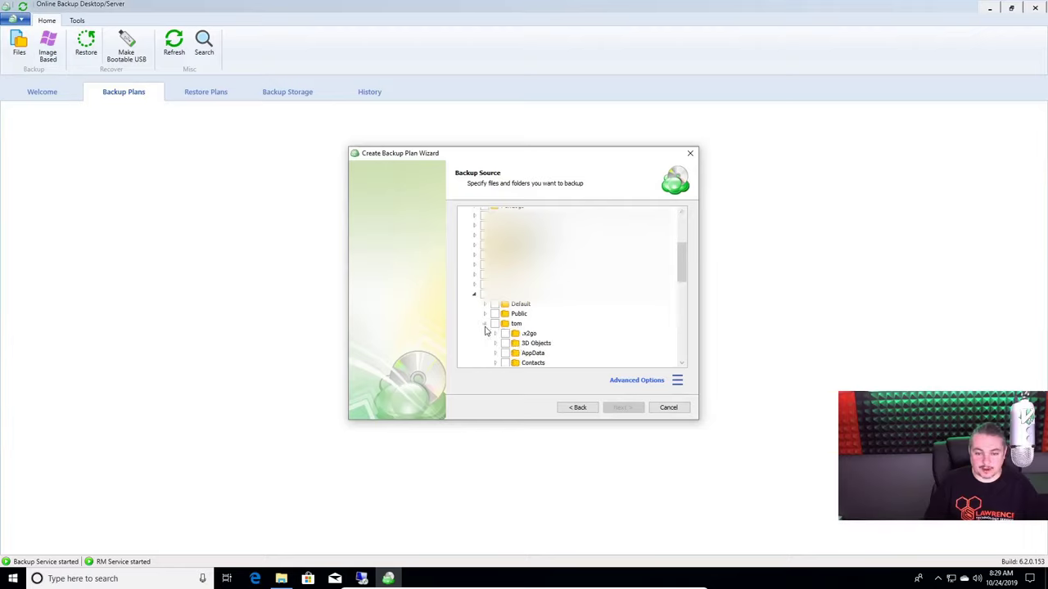
scroll(548, 335, "down", 2)
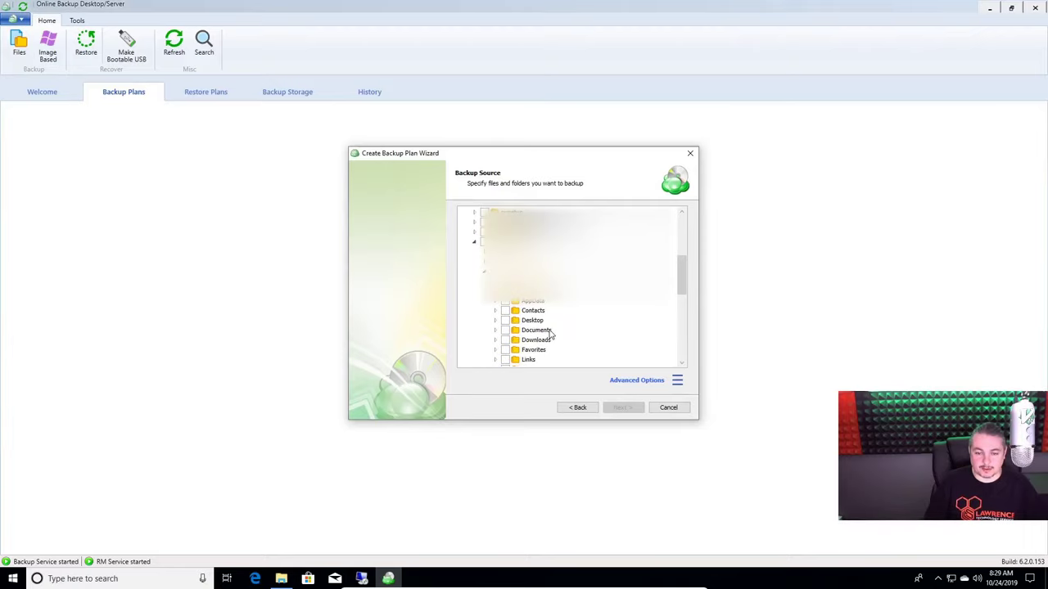
left_click(505, 330)
left_click(505, 340)
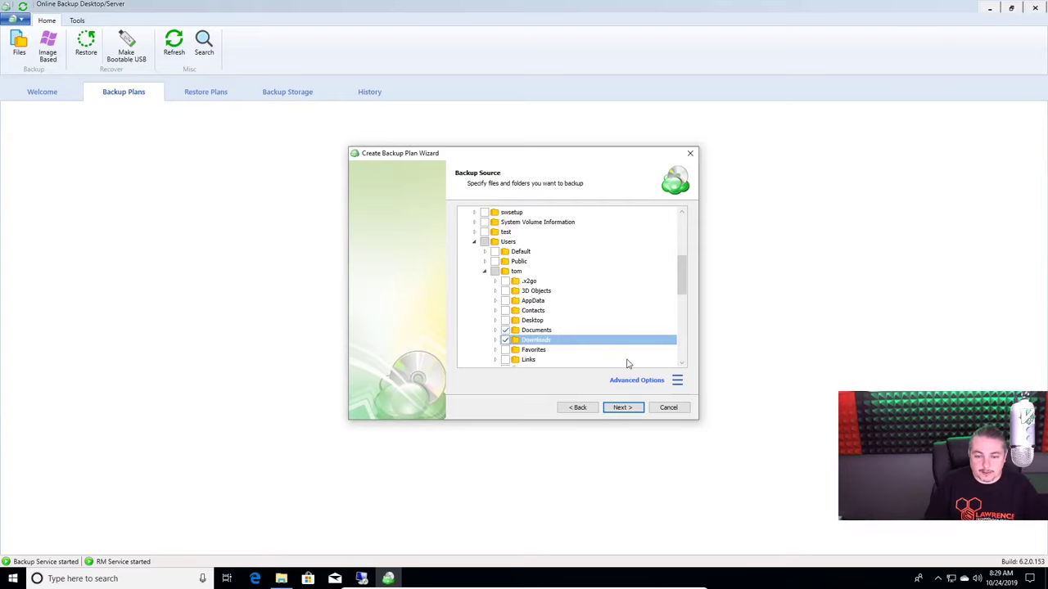
left_click(629, 409)
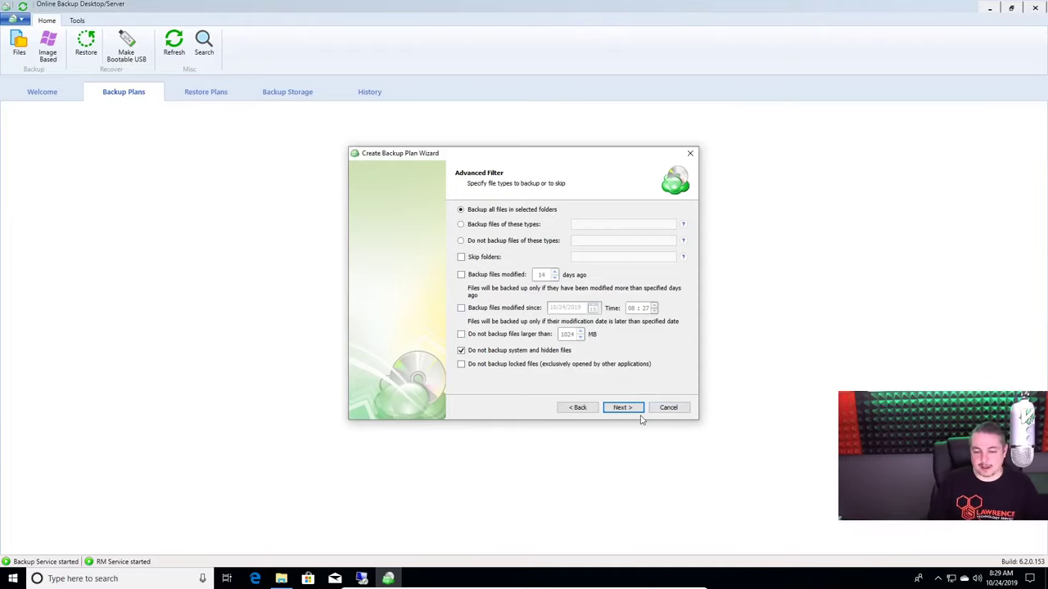
left_click(626, 408)
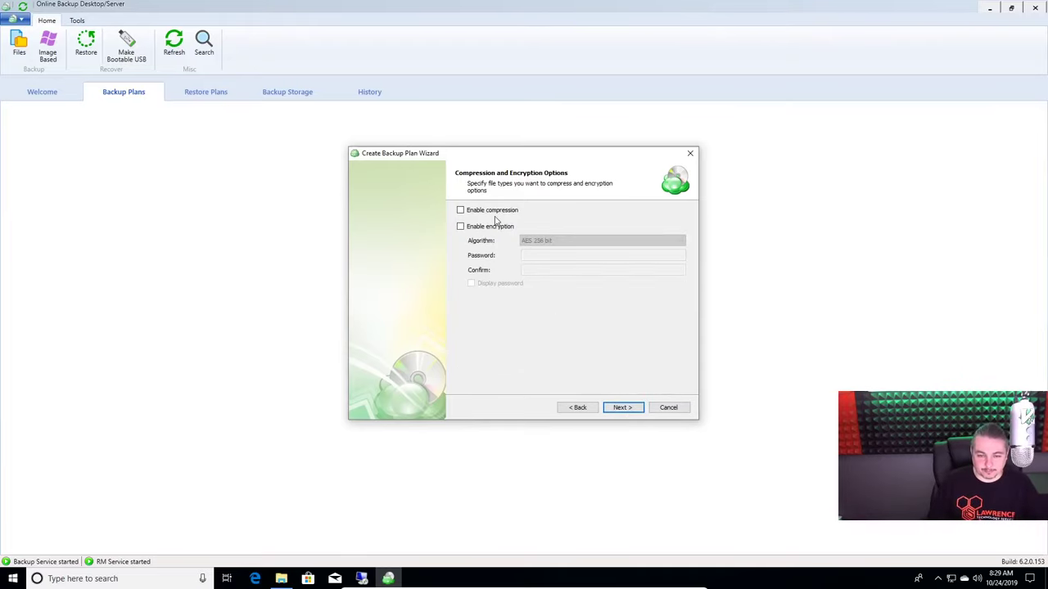
Turn on compression and AES 256-bit encryption, then enter the encryption password
left_click(491, 210)
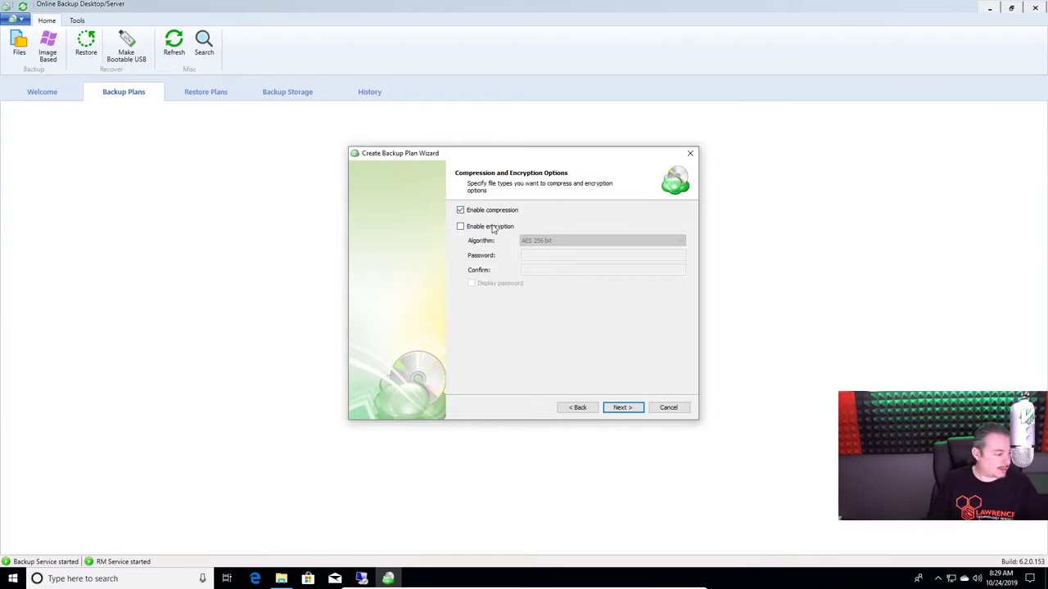
left_click(494, 227)
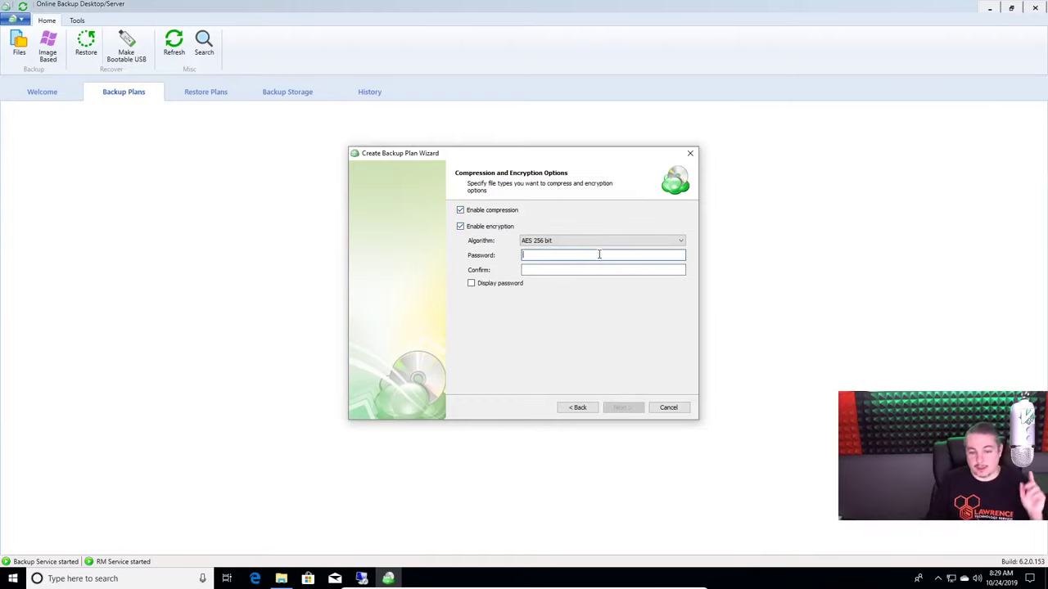
left_click(550, 255)
type("••••••••")
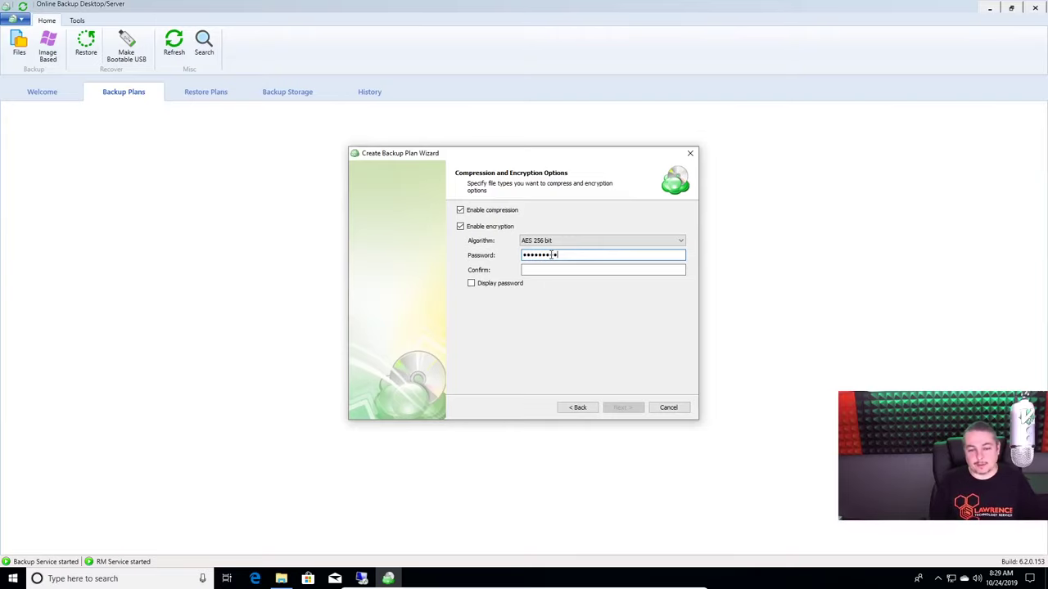
key("Caps_Lock")
type("•")
left_click(553, 268)
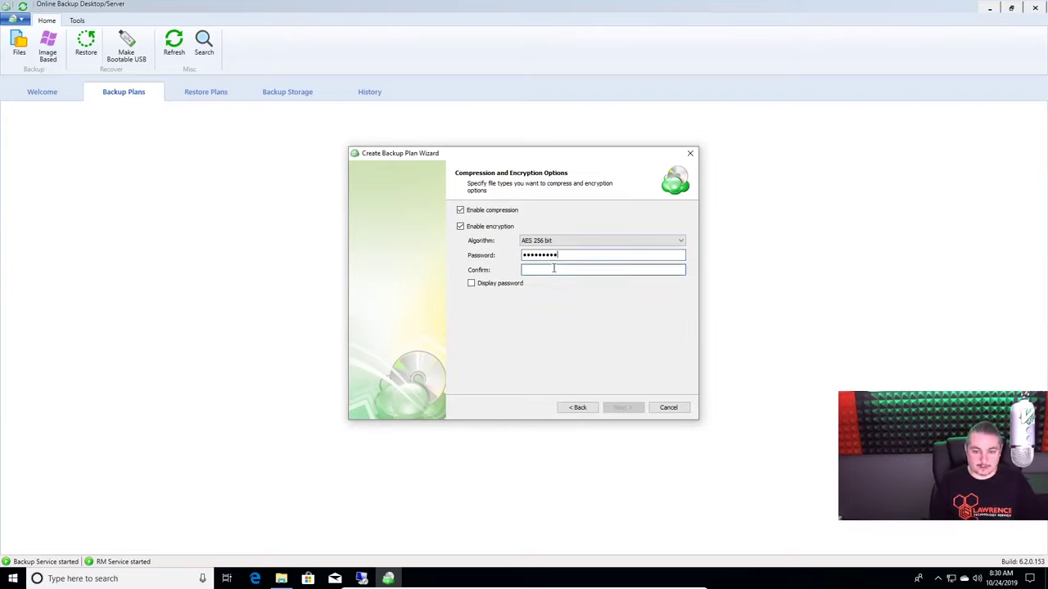
Retype and confirm the encryption password, then continue to the Retention Policy step
key("shift+Tab")
key("BackSpace")
type("•••••••••")
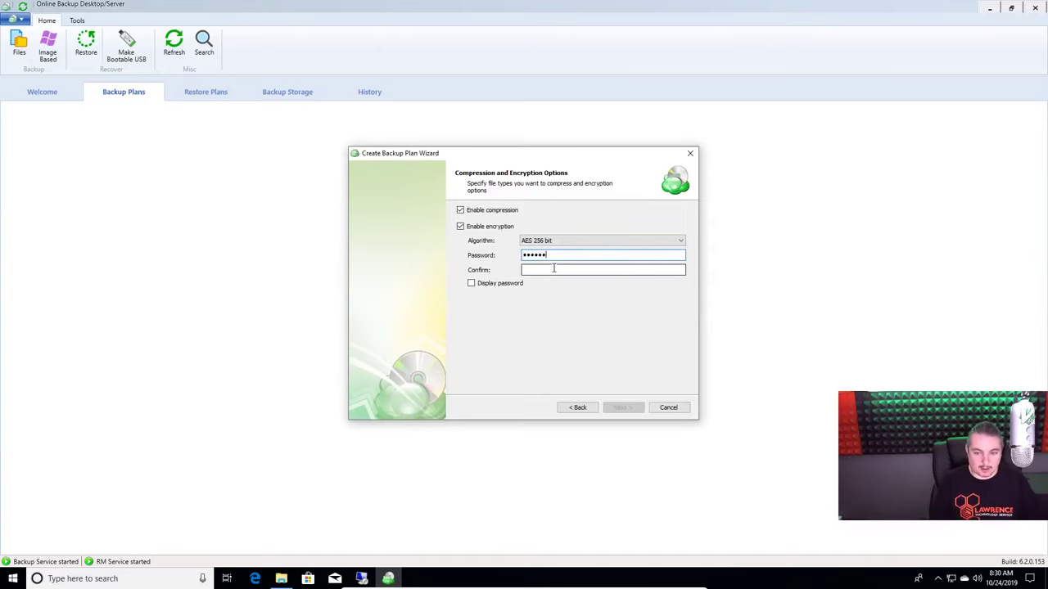
key("Tab")
type("•••••••••")
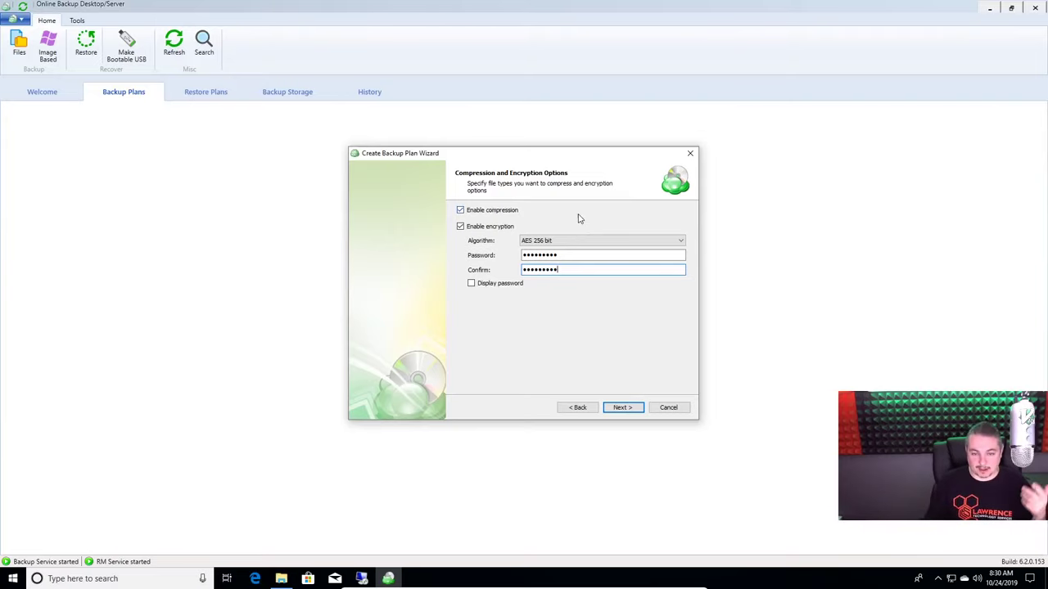
left_click(621, 408)
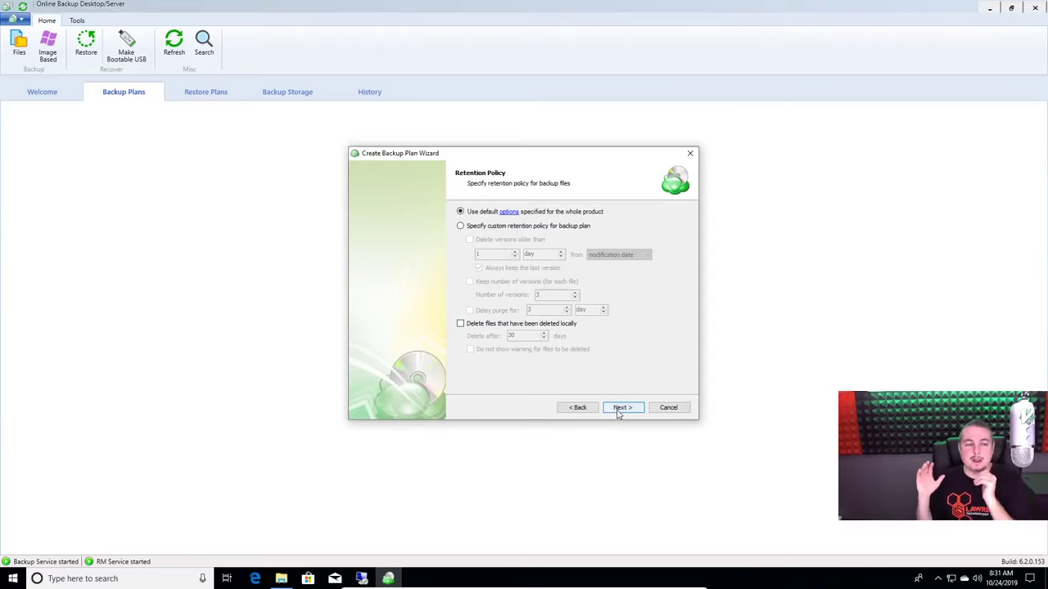
Keep default retention, leave the plan unscheduled and skip pre/post actions to reach the Summary
left_click(620, 408)
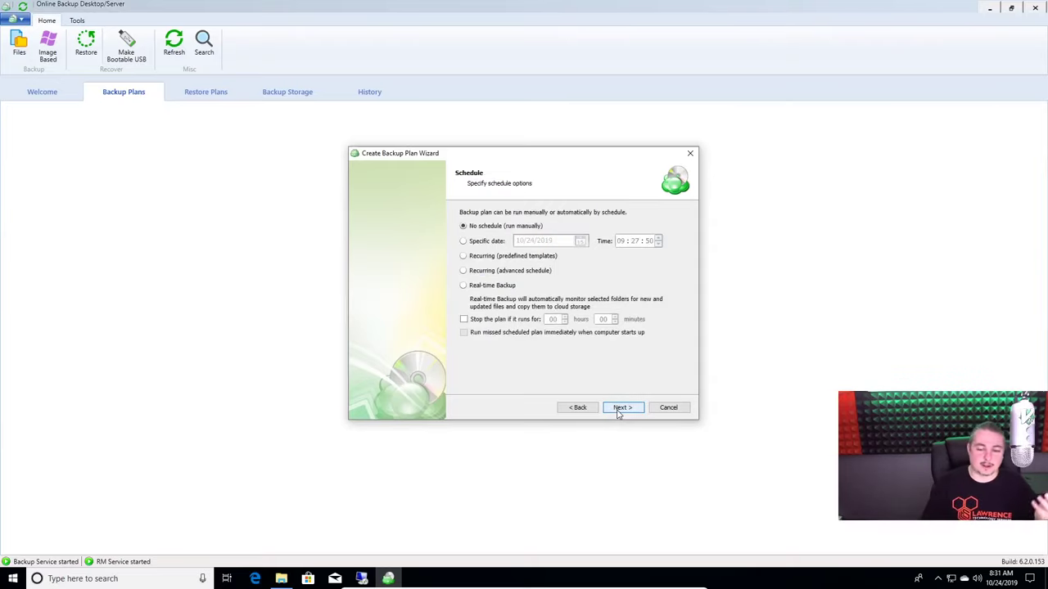
left_click(626, 410)
left_click(623, 408)
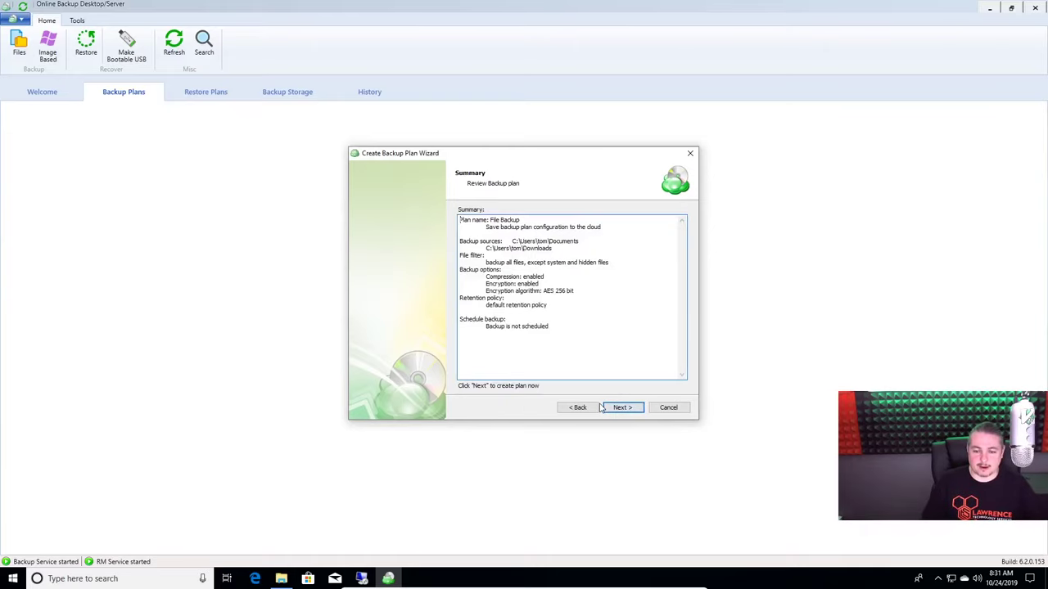
left_click(577, 408)
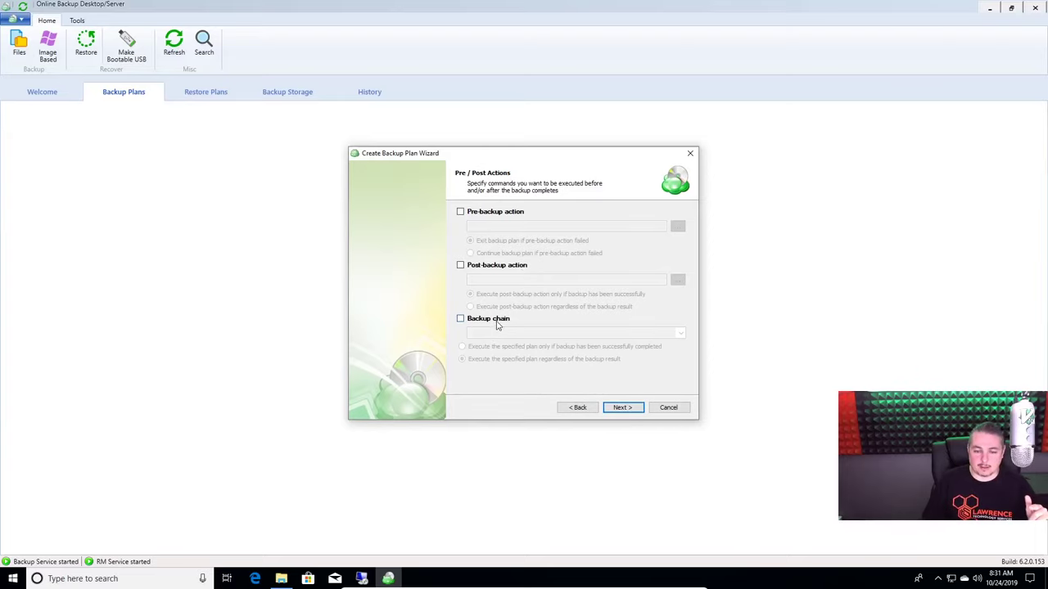
left_click(622, 409)
Create the File Backup plan with Run backup now ticked and show its progress details
left_click(622, 410)
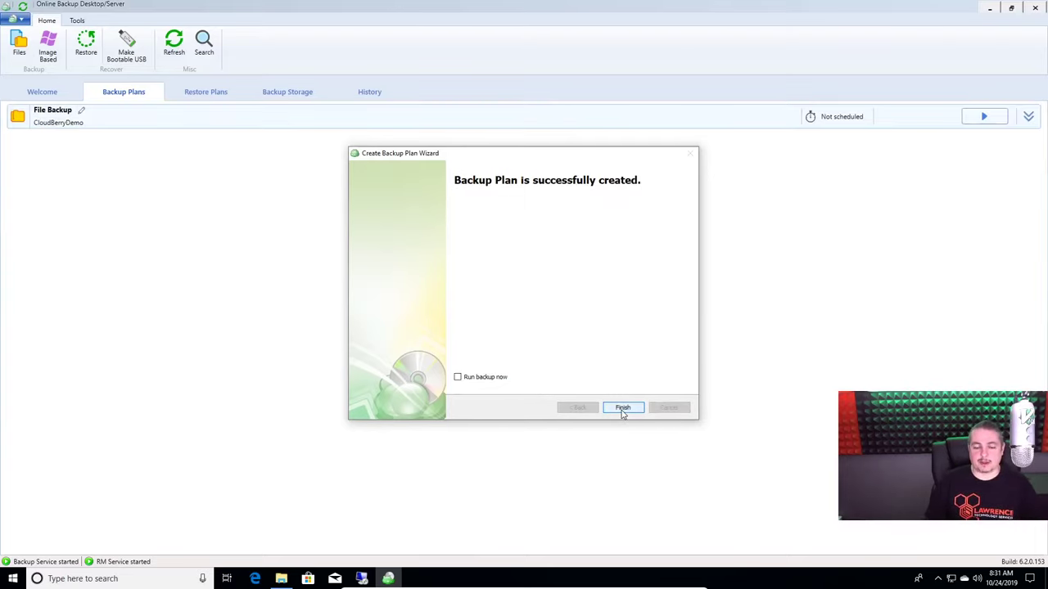
left_click(470, 380)
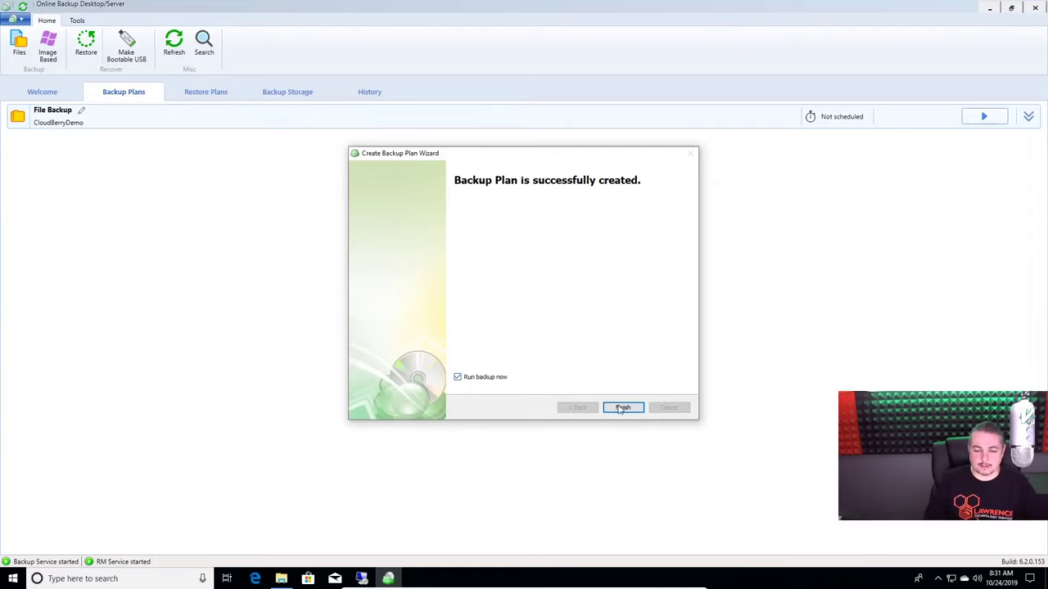
left_click(637, 410)
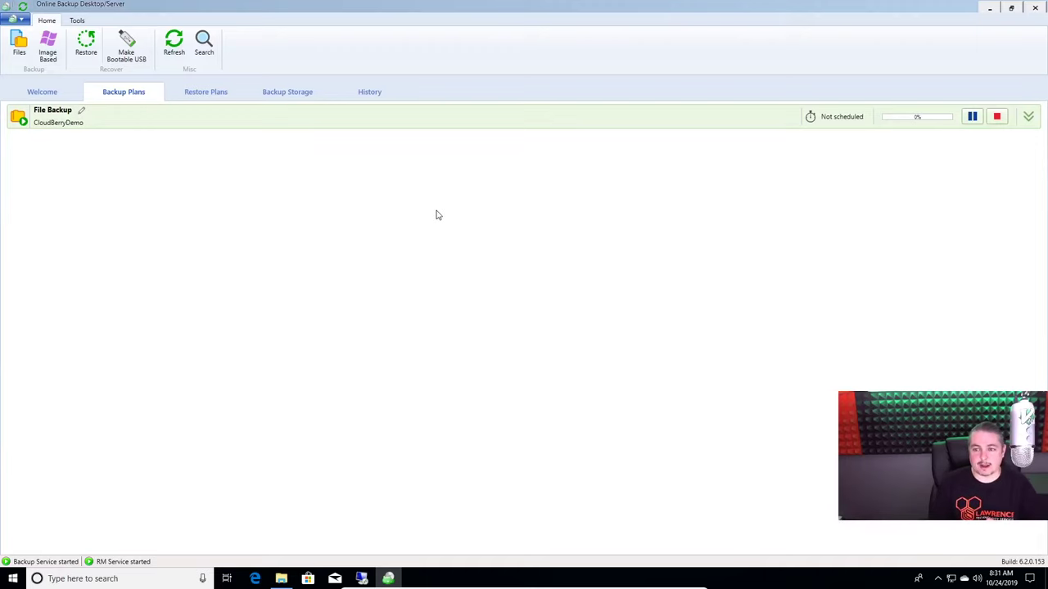
left_click(443, 122)
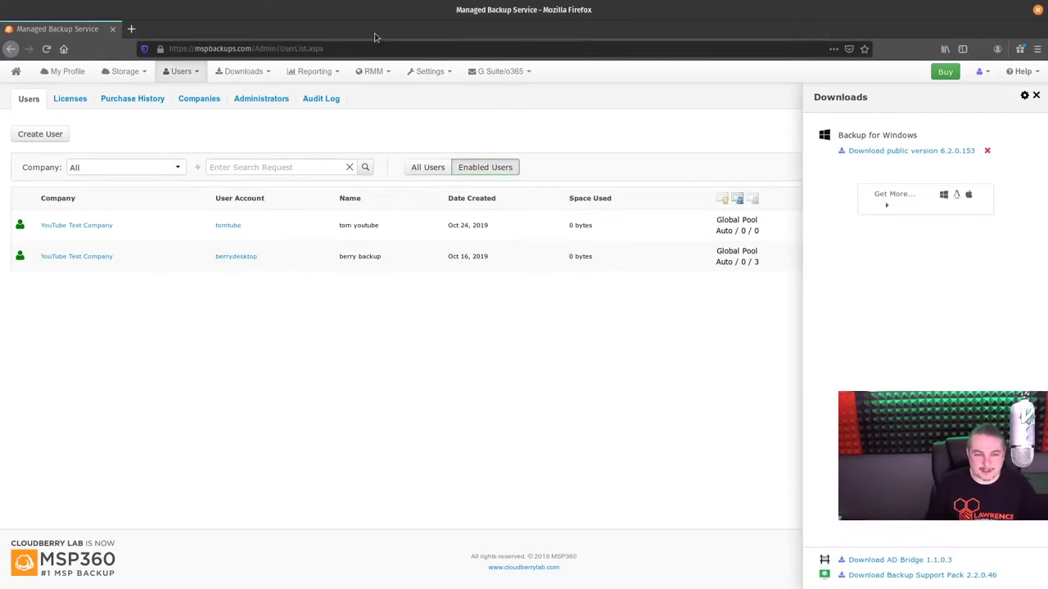
Visit Reporting > Scheduled Reports, then load the RMM > Remote Management computers list
left_click(315, 71)
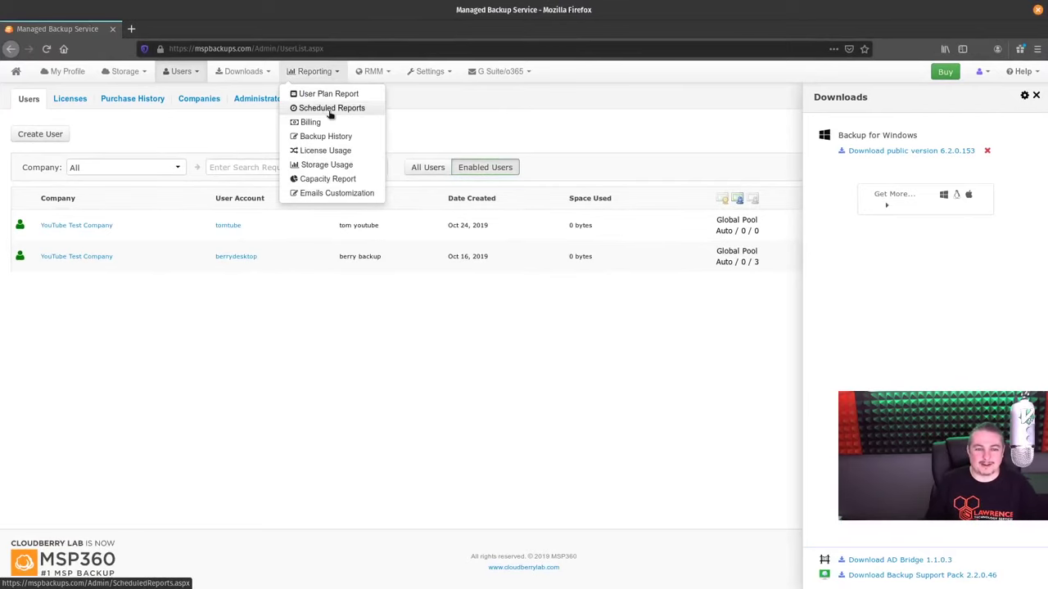
left_click(318, 107)
left_click(375, 72)
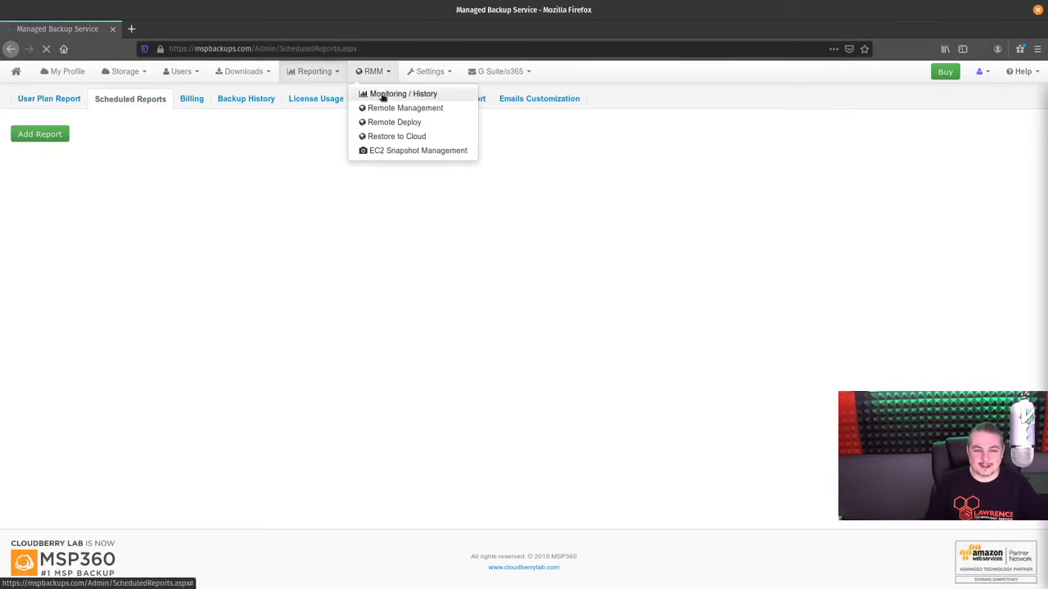
left_click(441, 110)
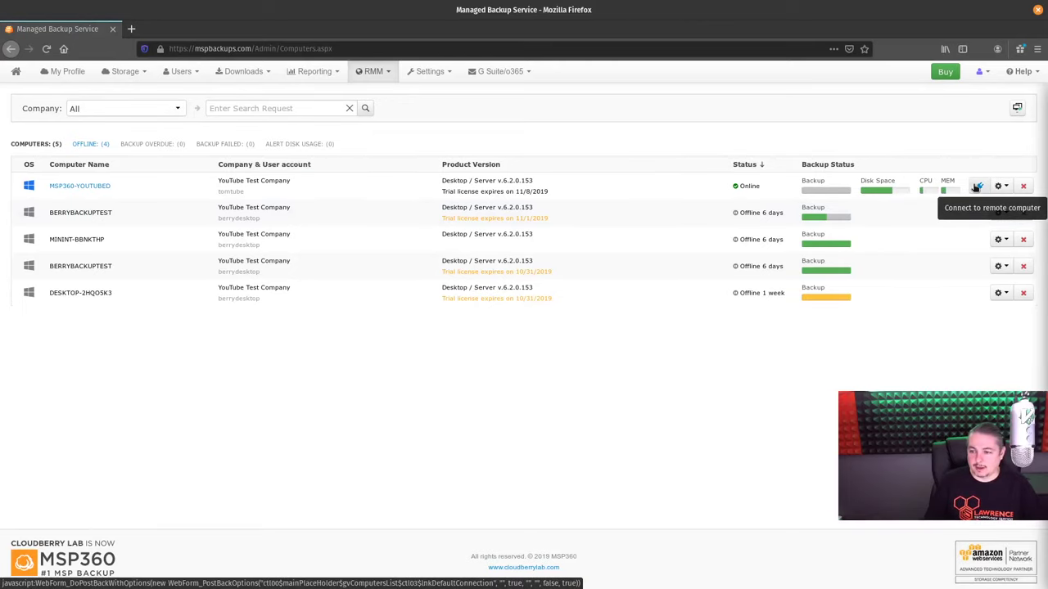
left_click(1008, 189)
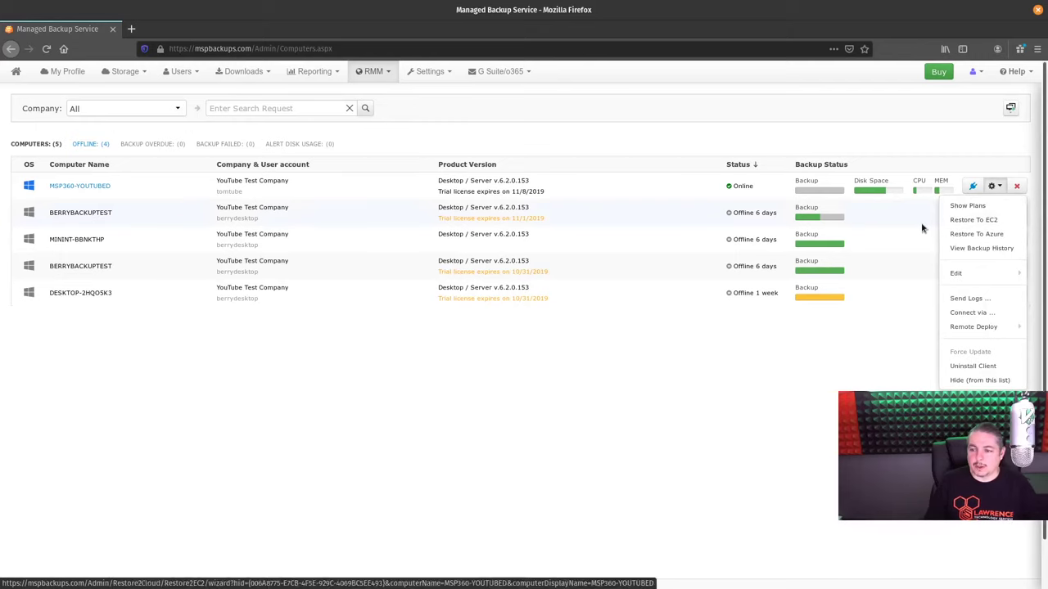
left_click(974, 186)
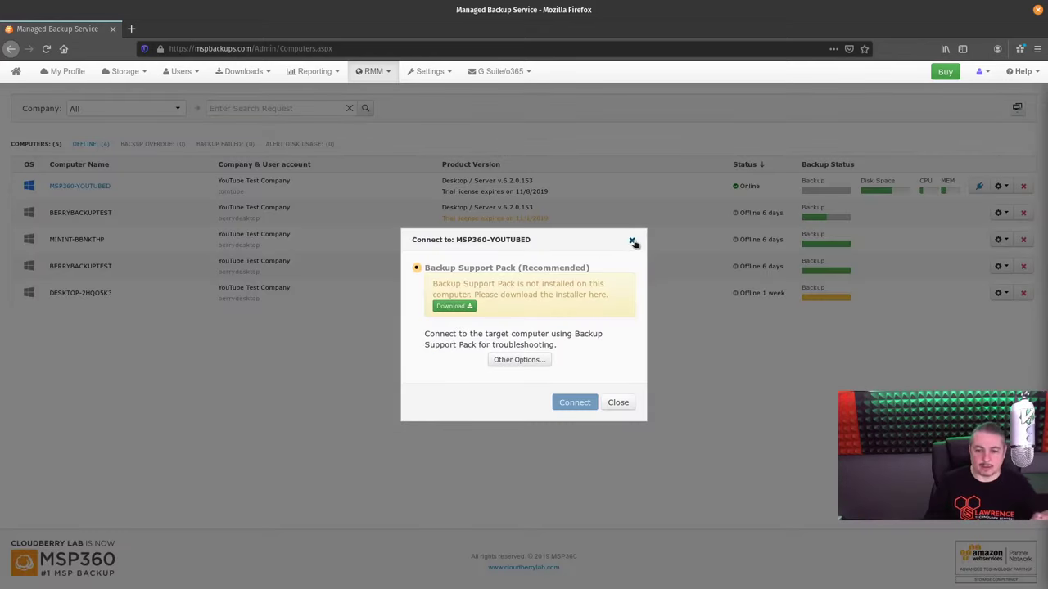
left_click(633, 239)
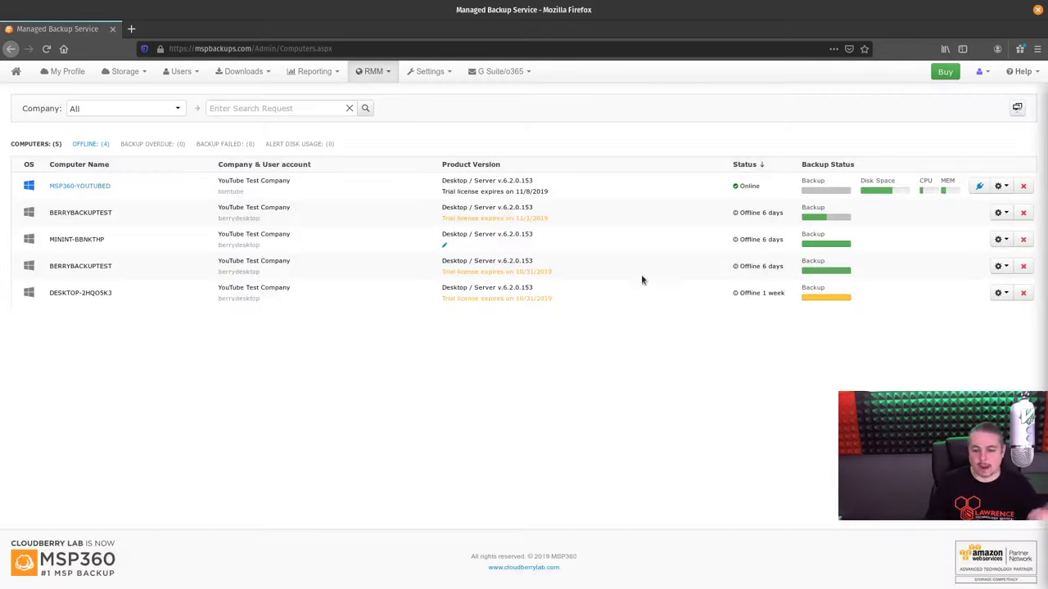
left_click(1003, 187)
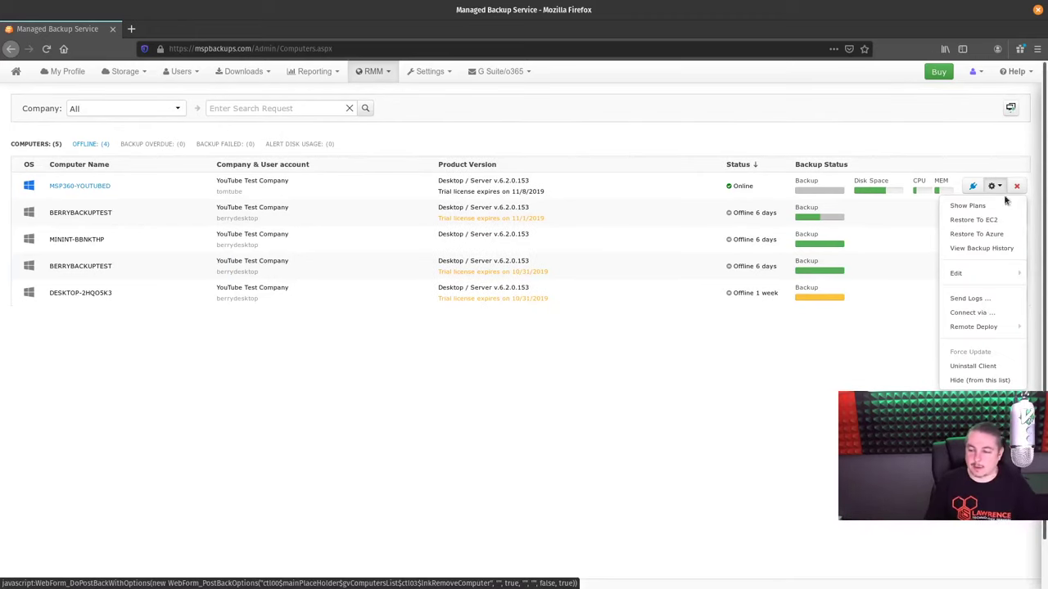
mouse_move(990, 279)
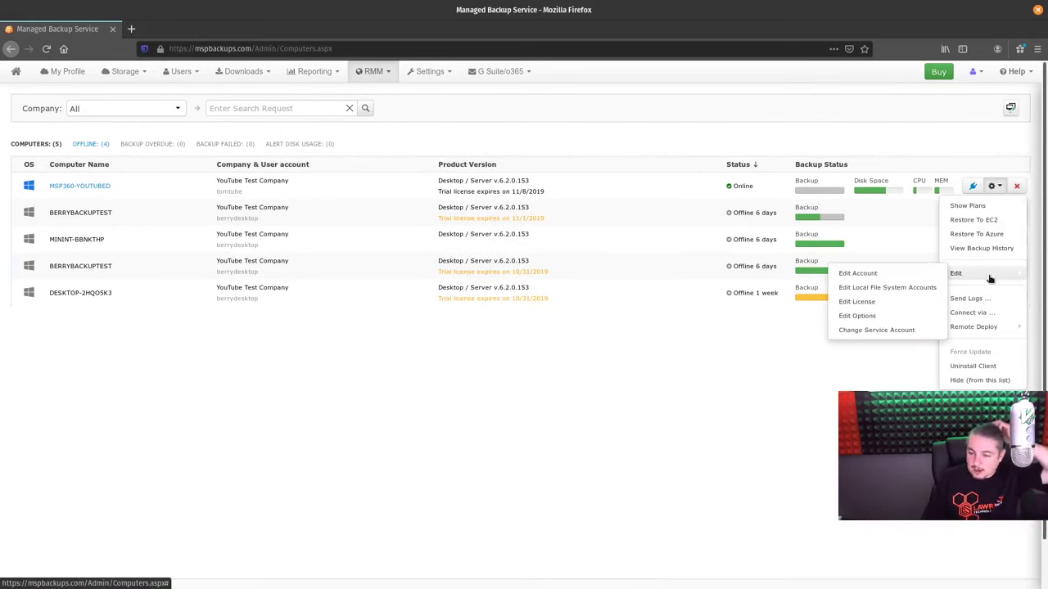
left_click(865, 300)
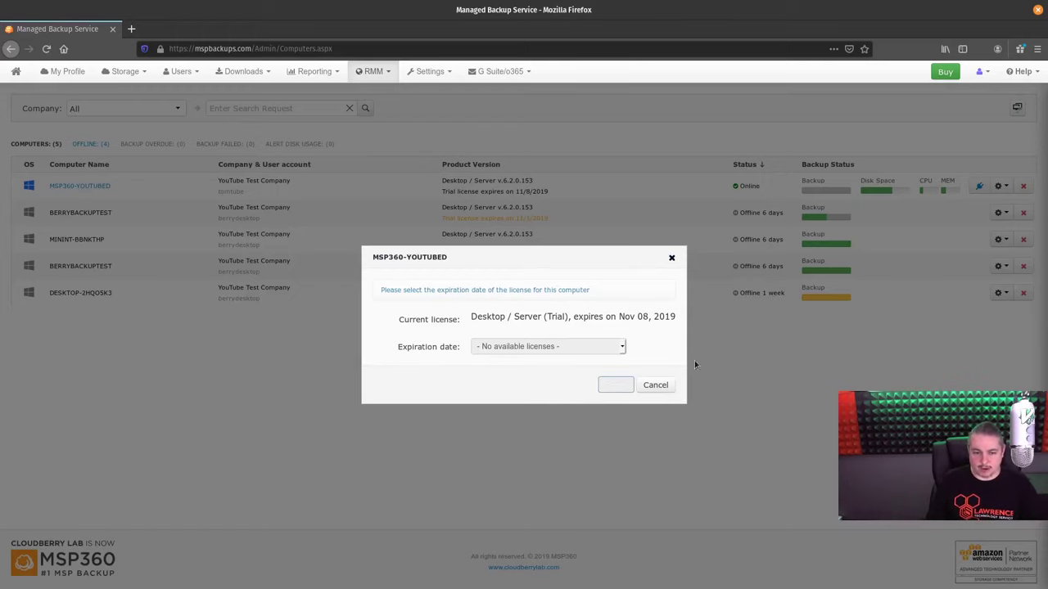
left_click(655, 385)
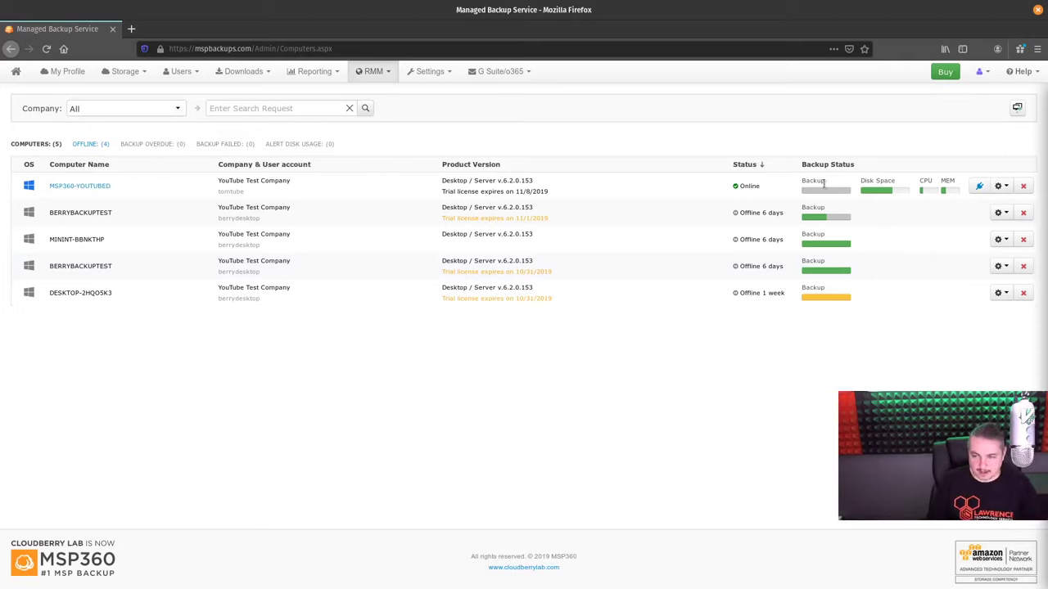
Check MSP360-YOUTUBED's disk, CPU/memory and system info tabs, then go to Reporting > Backup History
left_click(95, 187)
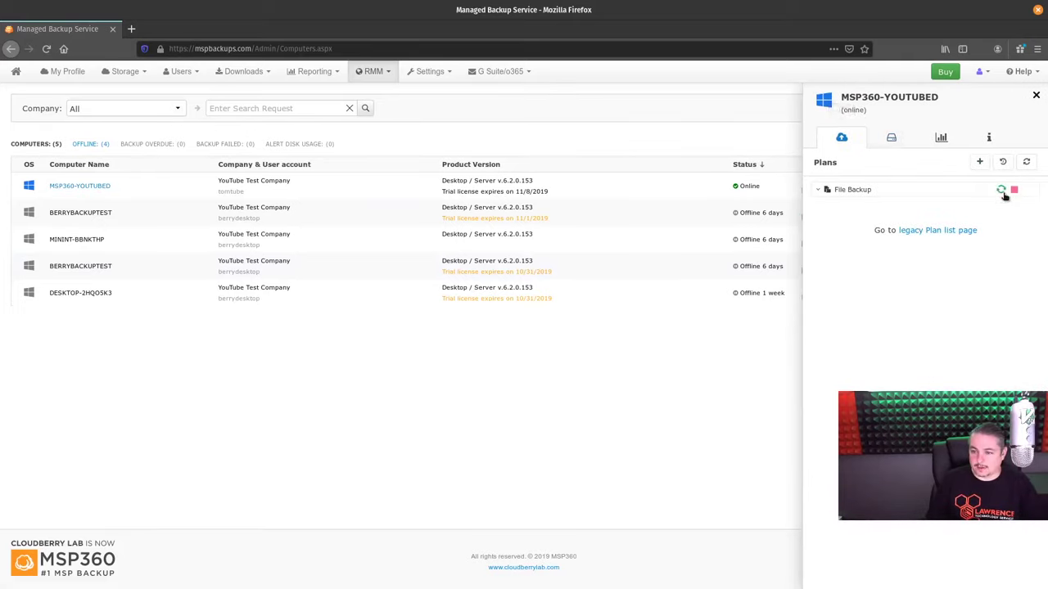
left_click(891, 137)
left_click(937, 138)
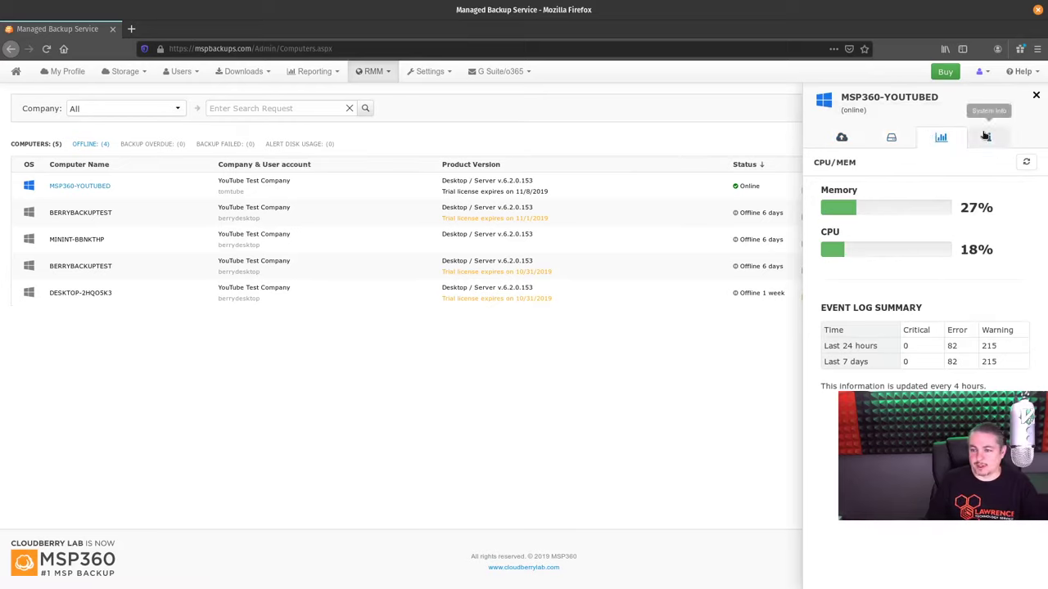
left_click(988, 137)
left_click(1037, 95)
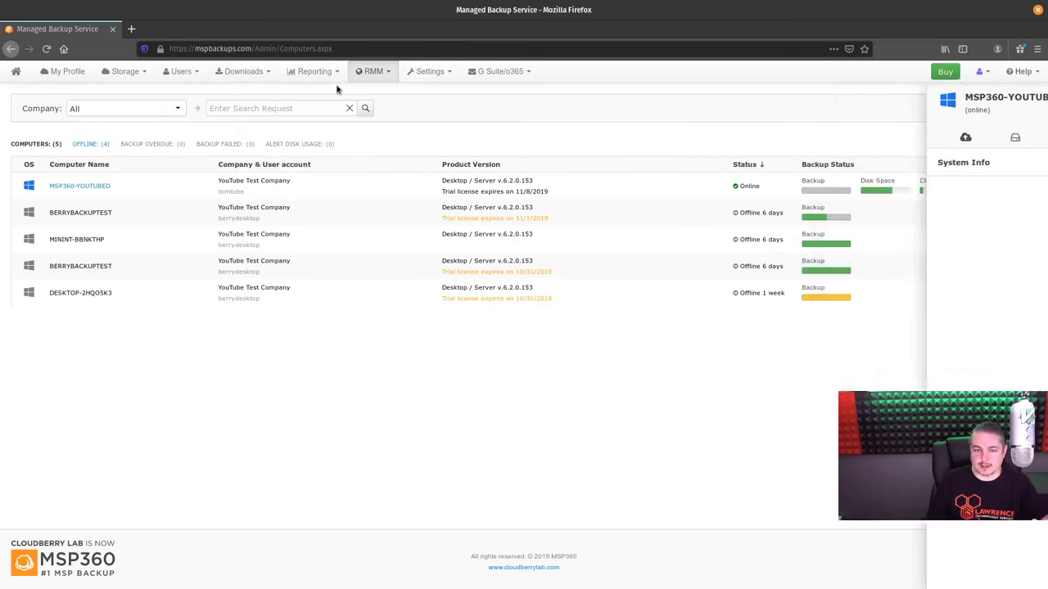
left_click(309, 71)
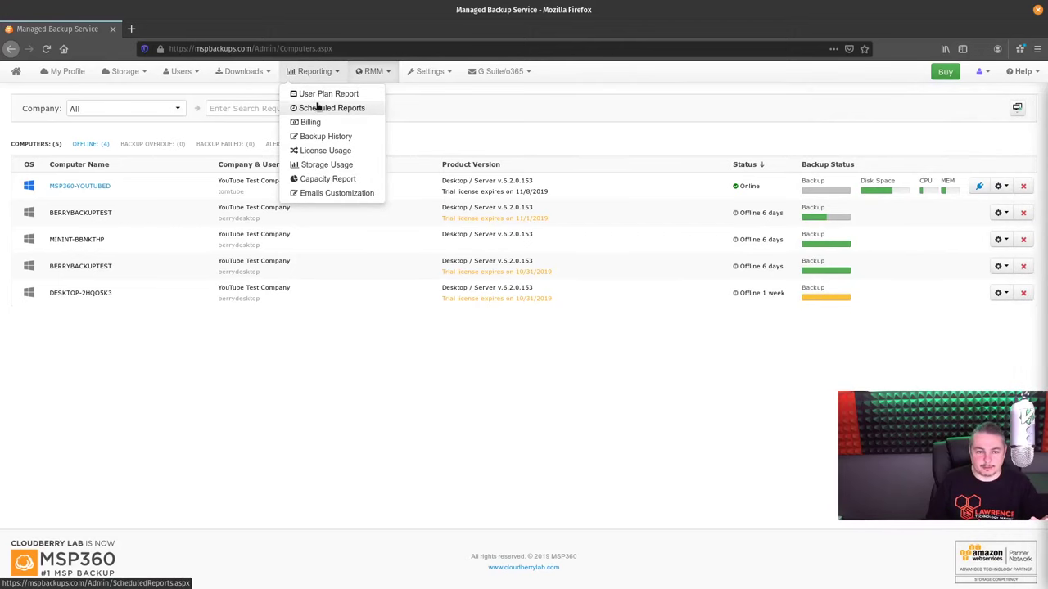
left_click(332, 136)
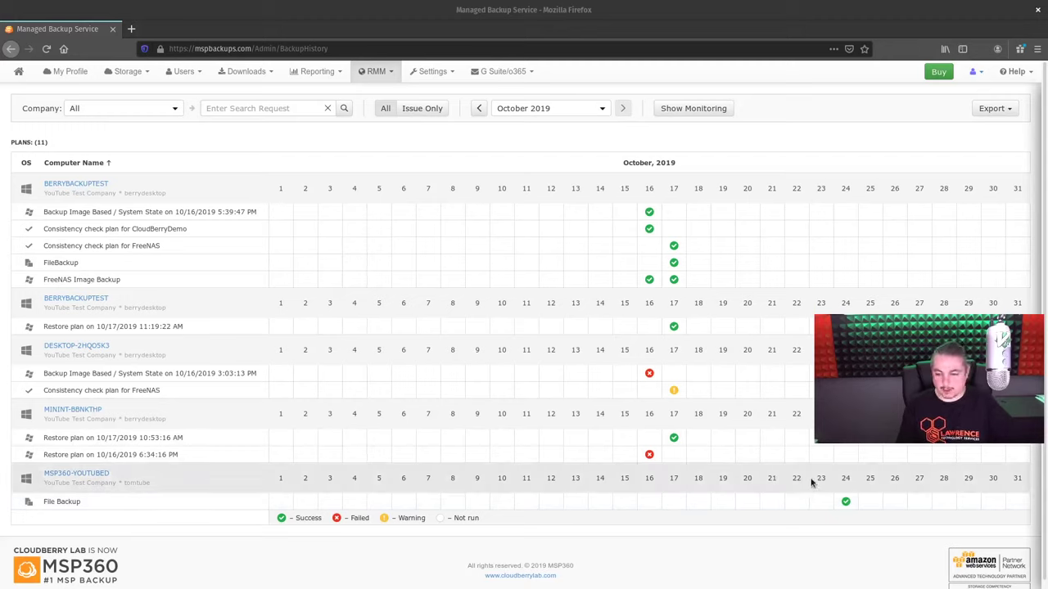
Read the detailed report of the 24 October File Backup run, then close it
left_click(848, 502)
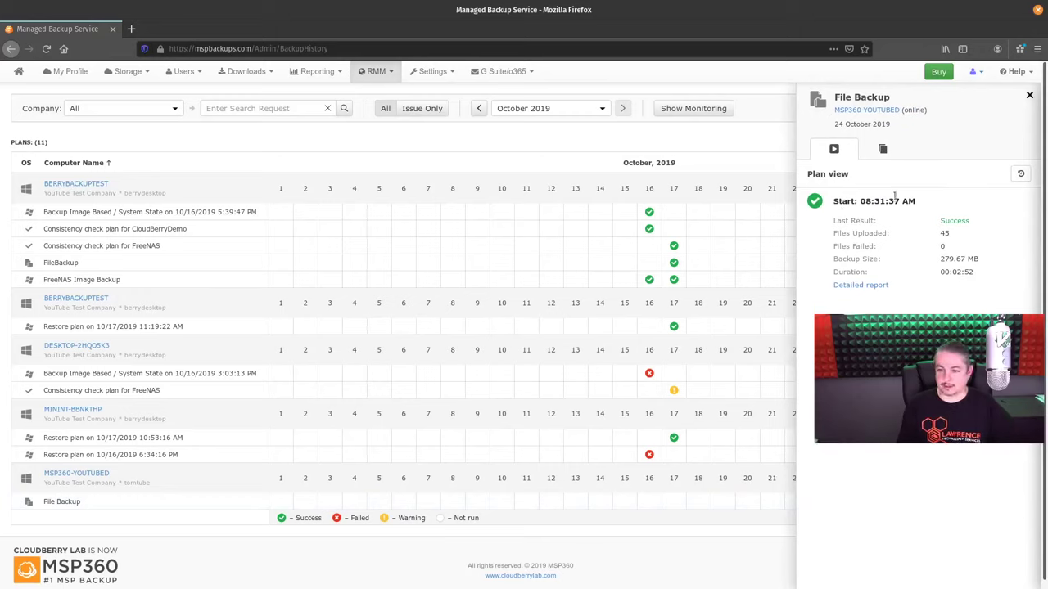
double_click(856, 200)
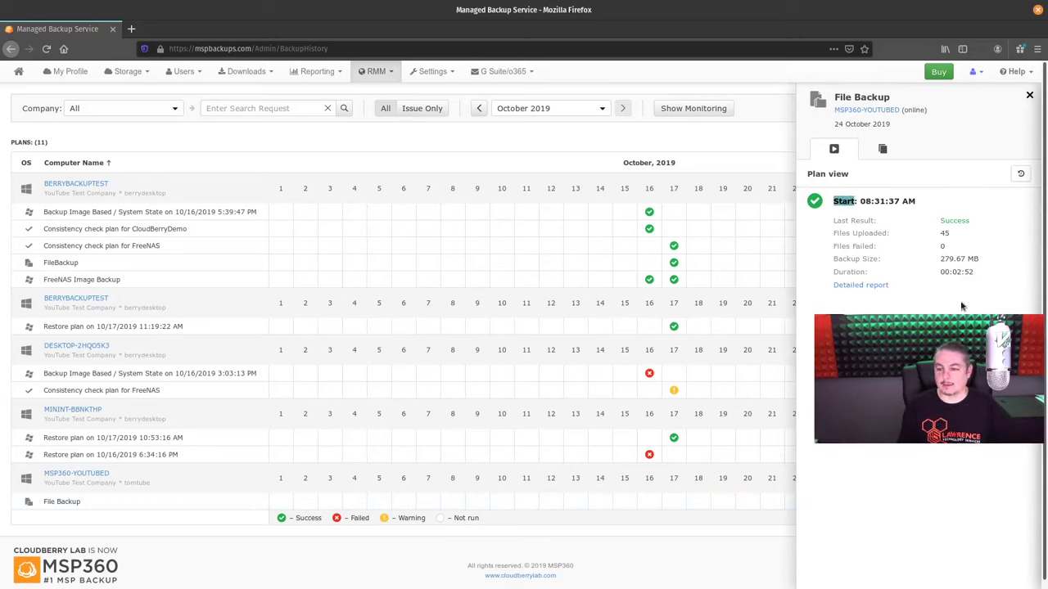
left_click(866, 287)
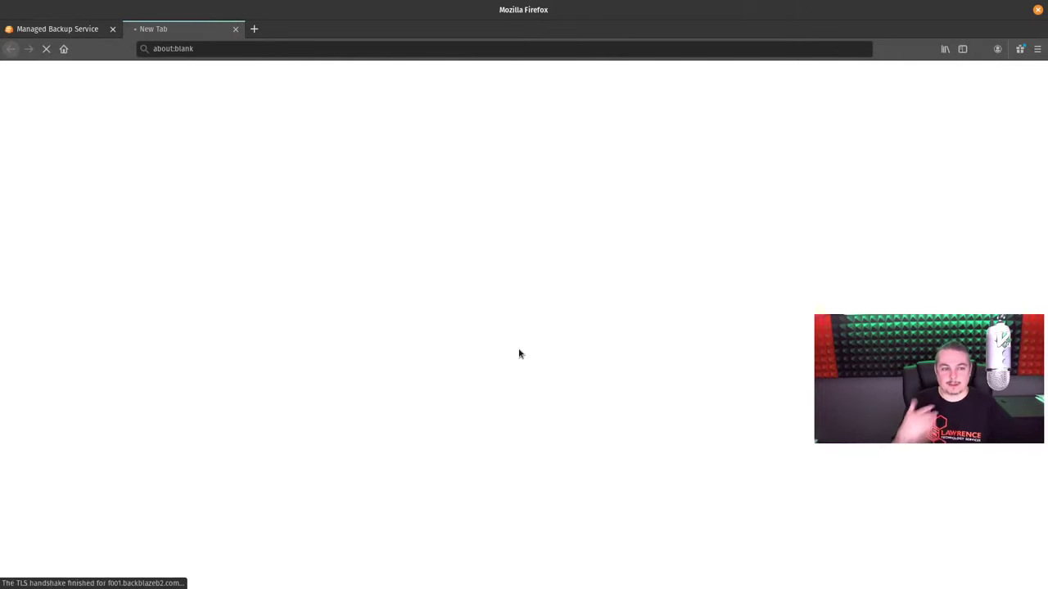
scroll(502, 288, "down", 10)
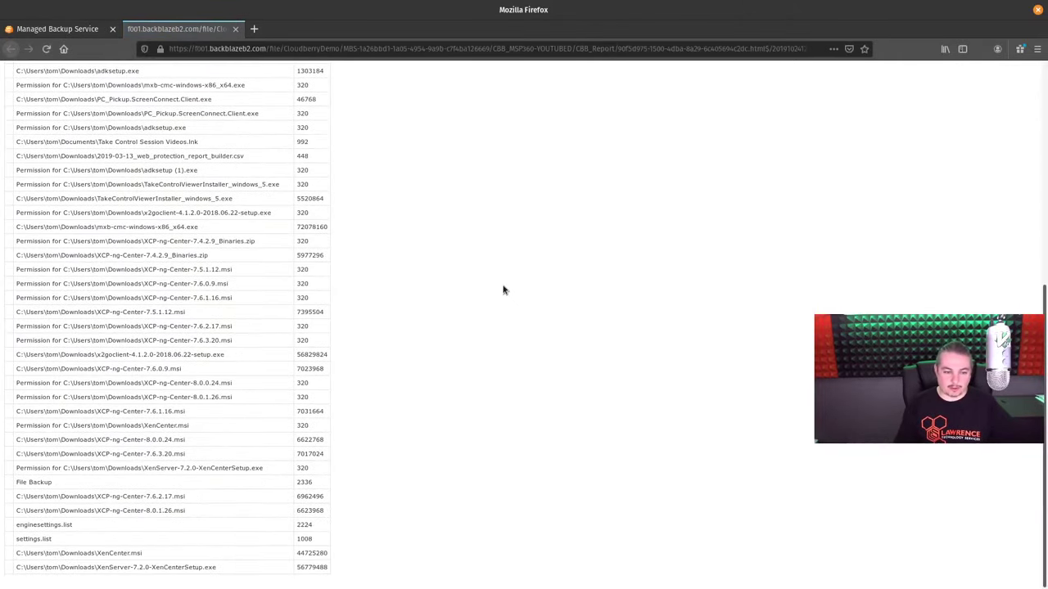
scroll(503, 288, "up", 10)
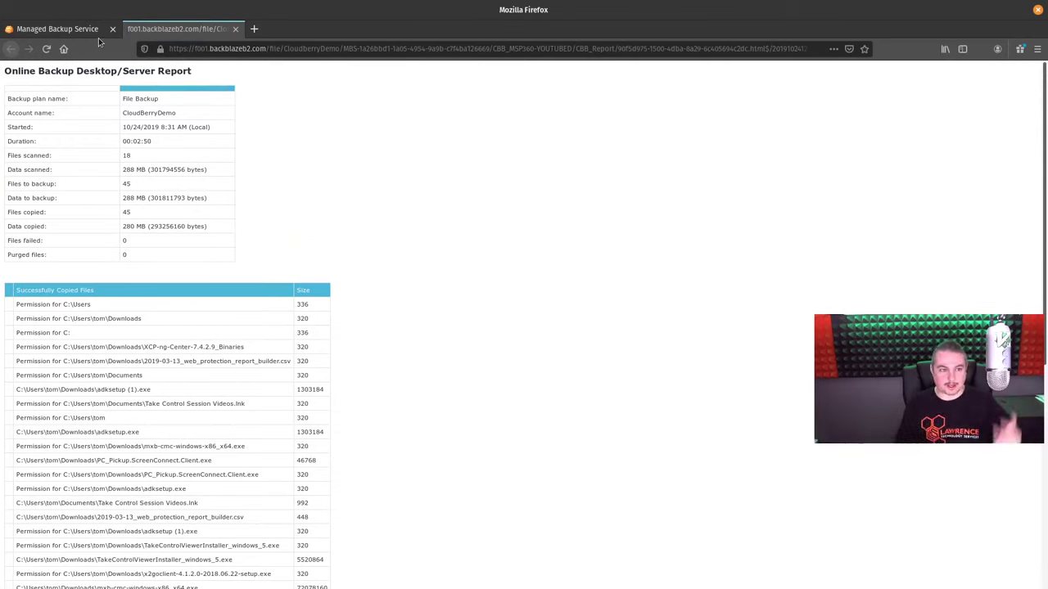
key("ctrl+w")
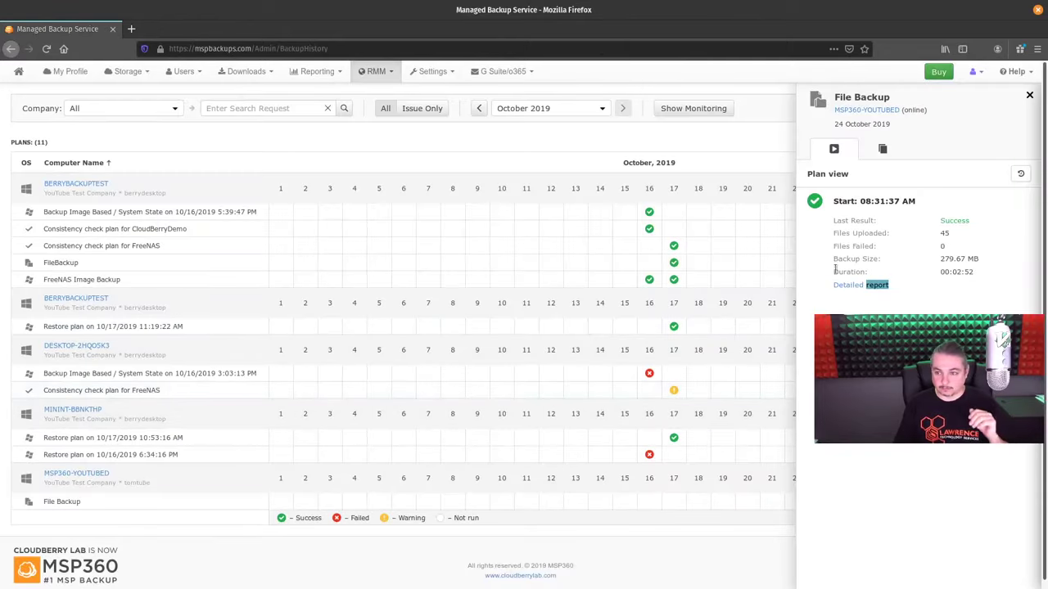
Browse the run's backed-up file list, then close the run details panel
left_click(882, 148)
scroll(907, 229, "down", 3)
scroll(908, 245, "down", 10)
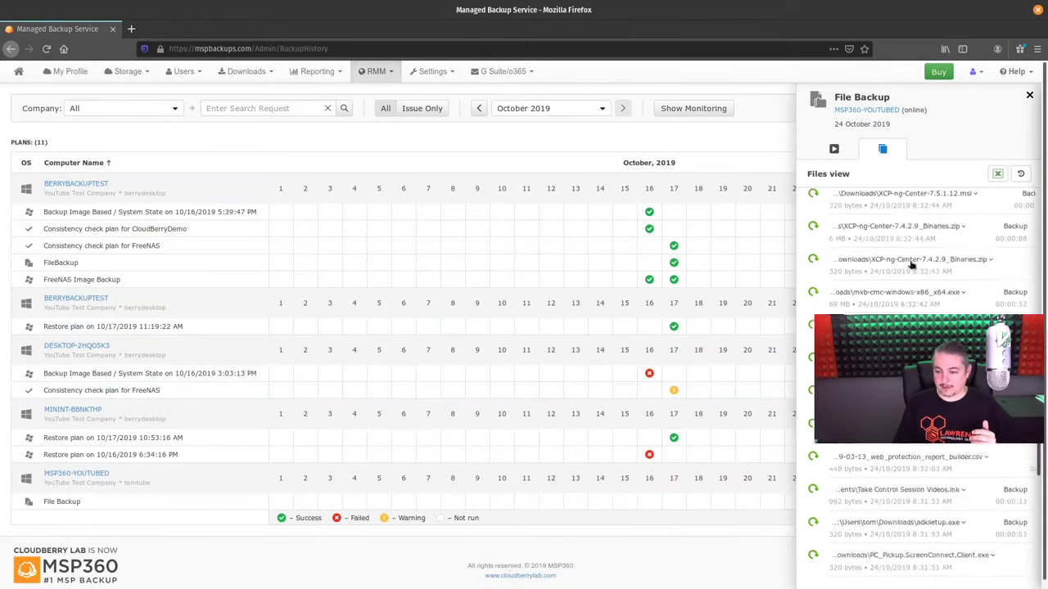
scroll(910, 264, "down", 5)
scroll(910, 265, "up", 10)
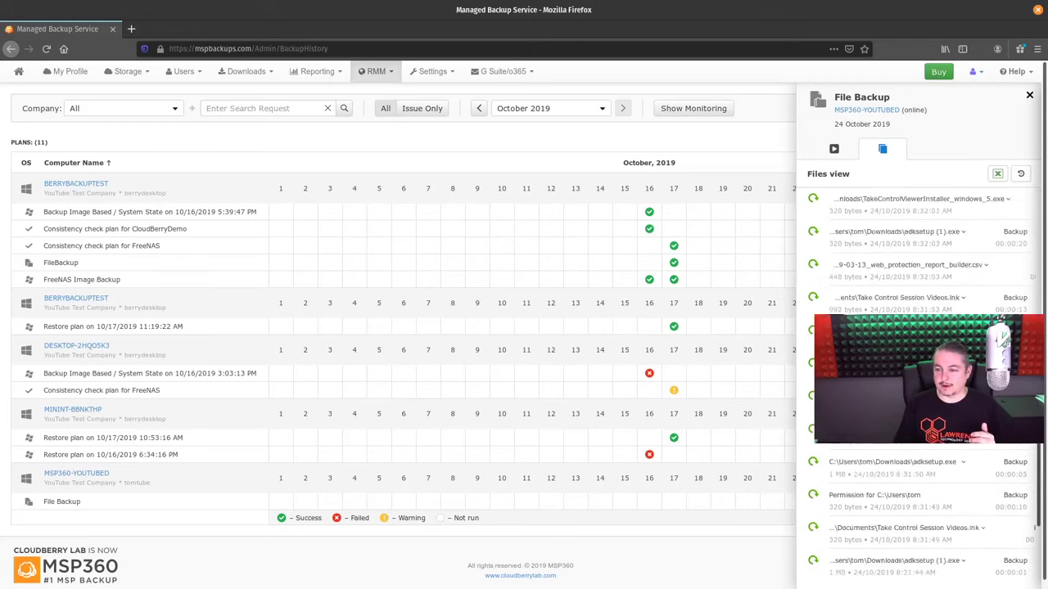
scroll(910, 265, "up", 5)
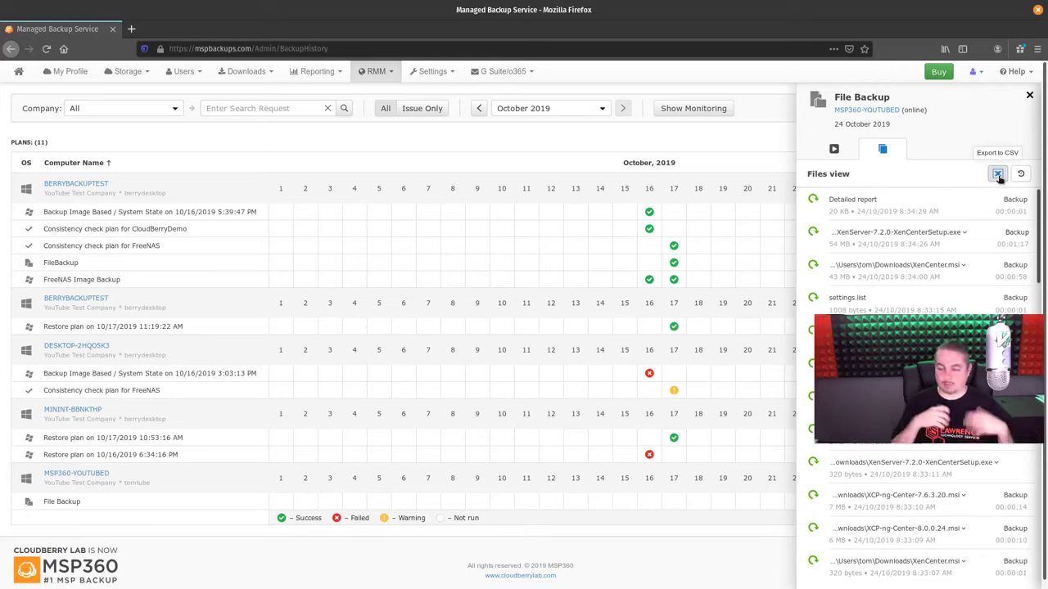
left_click(1029, 95)
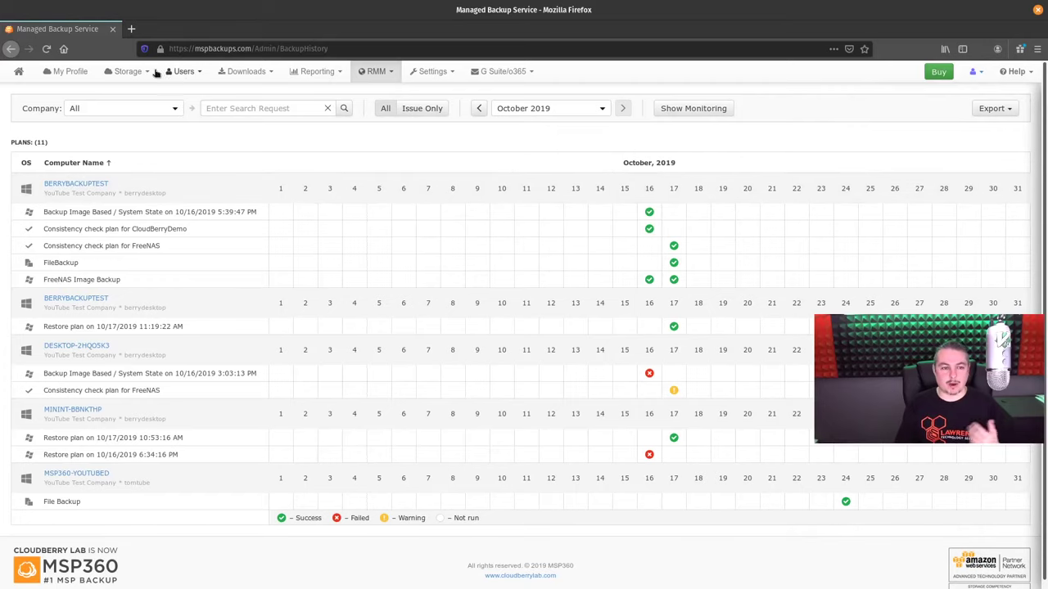
Open the Users page's Audit Log tab and keep its period at Last Day
left_click(182, 71)
left_click(182, 93)
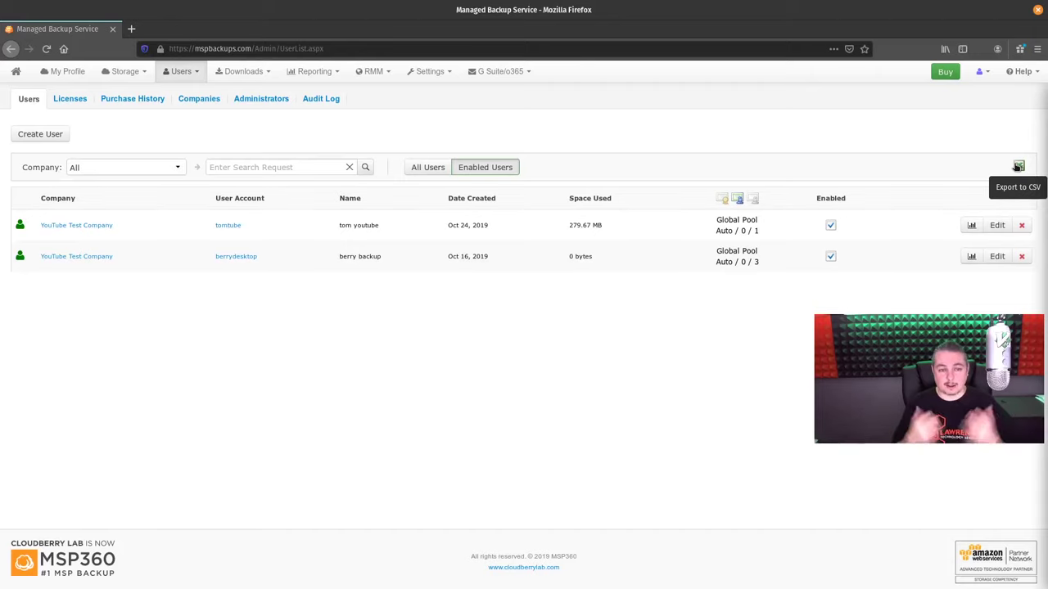
left_click(320, 99)
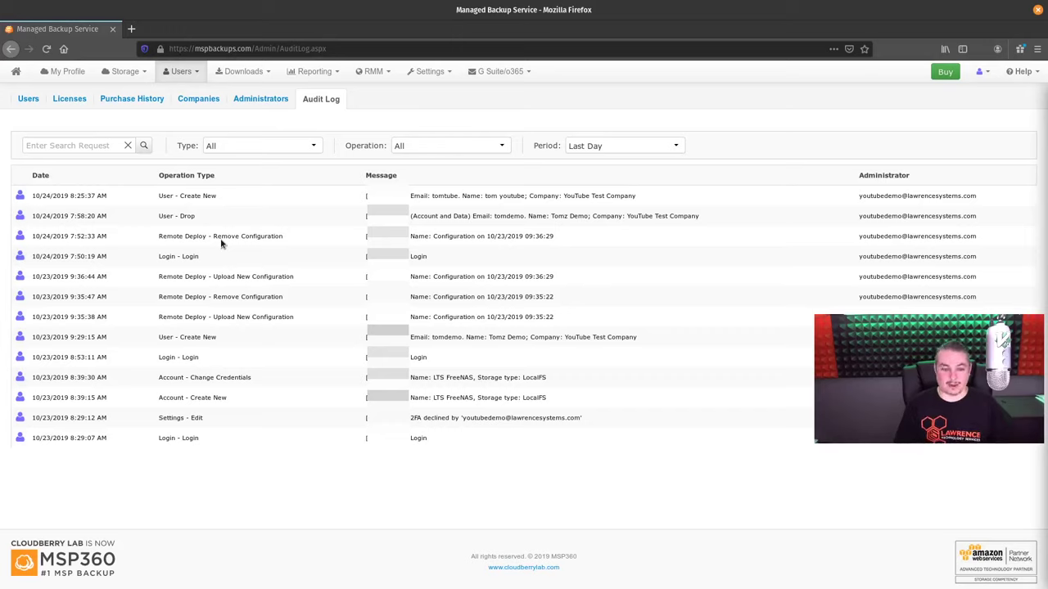
left_click(608, 145)
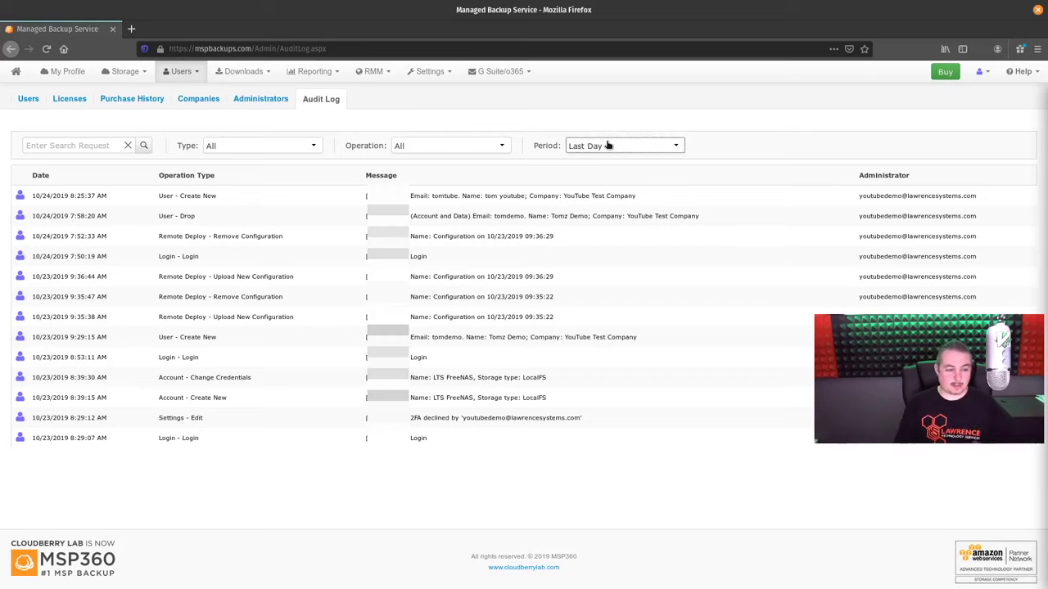
left_click(607, 145)
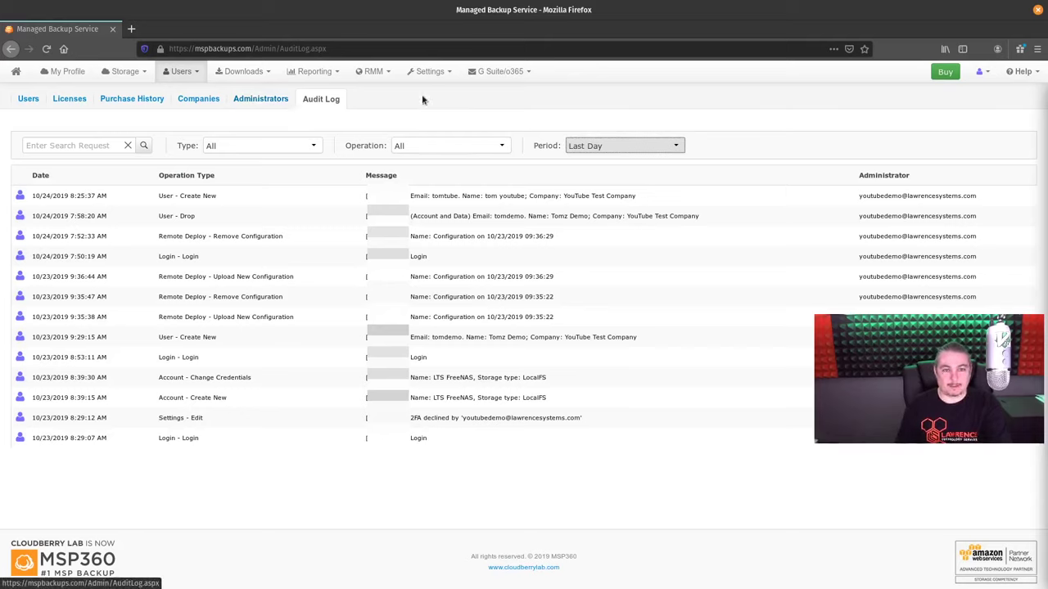
left_click(373, 71)
Open the RMM Remote Deploy configurations page
left_click(430, 122)
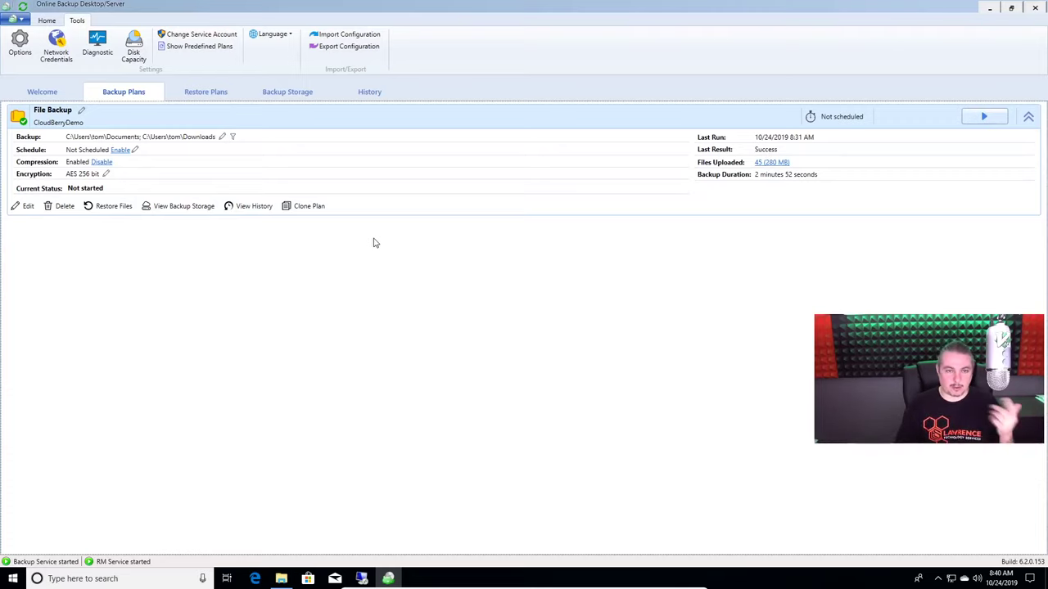
Set the export target to the Desktop with file name youtubedemo2019
left_click(346, 49)
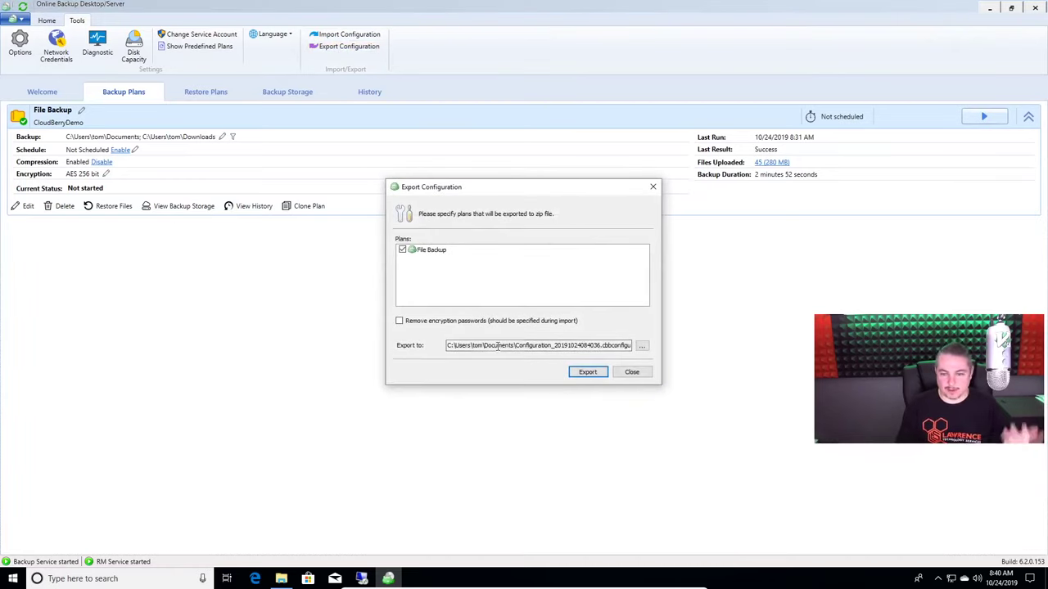
left_click(642, 345)
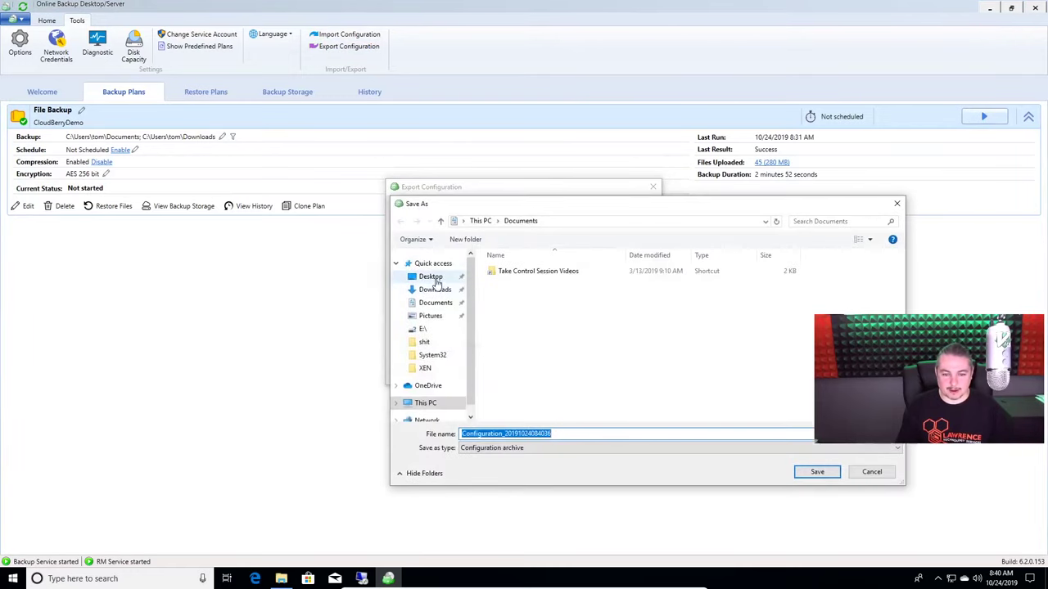
left_click(430, 277)
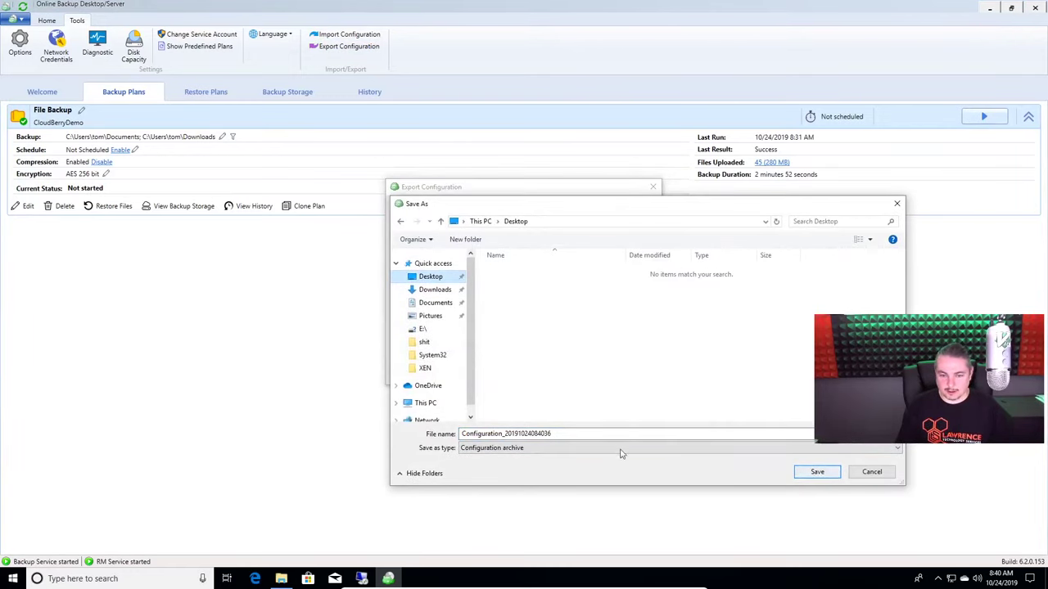
double_click(598, 432)
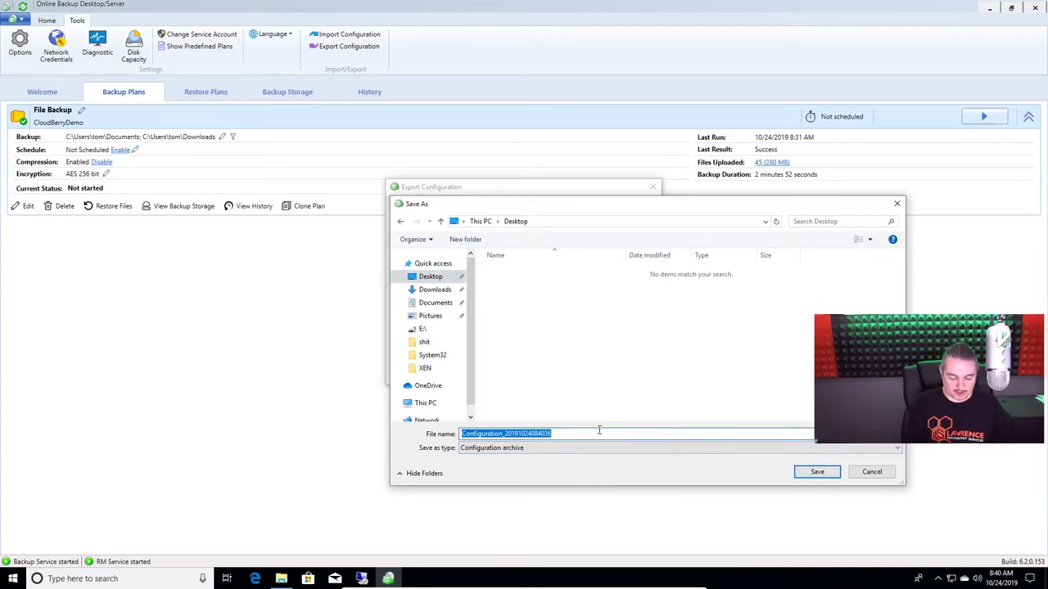
type("youtubebackup")
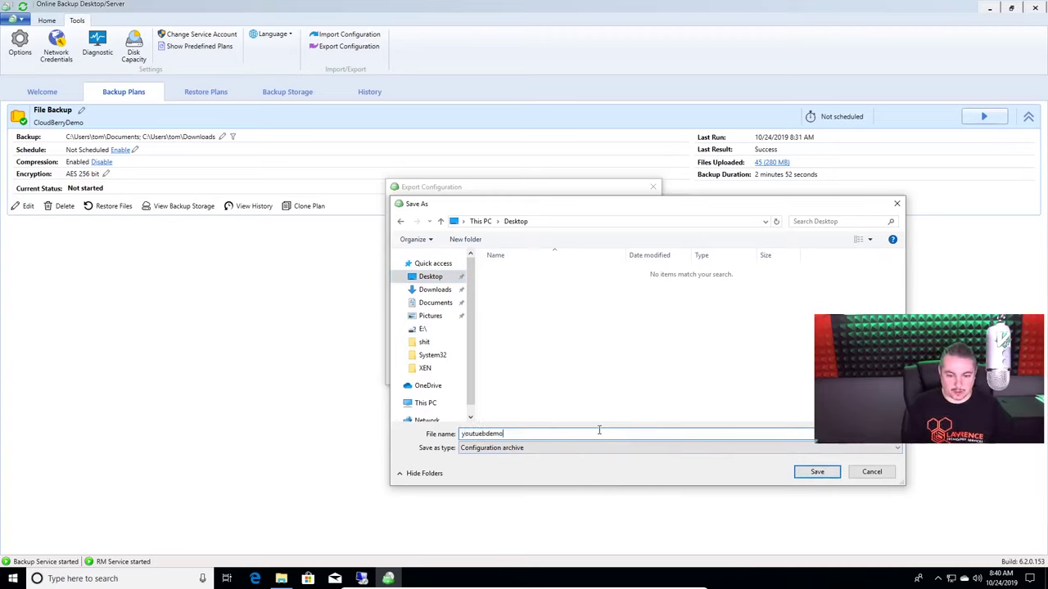
key("BackSpace")
key("BackSpace")
key("BackSpace")
key("BackSpace")
key("BackSpace")
key("BackSpace")
key("BackSpace")
key("BackSpace")
type("be")
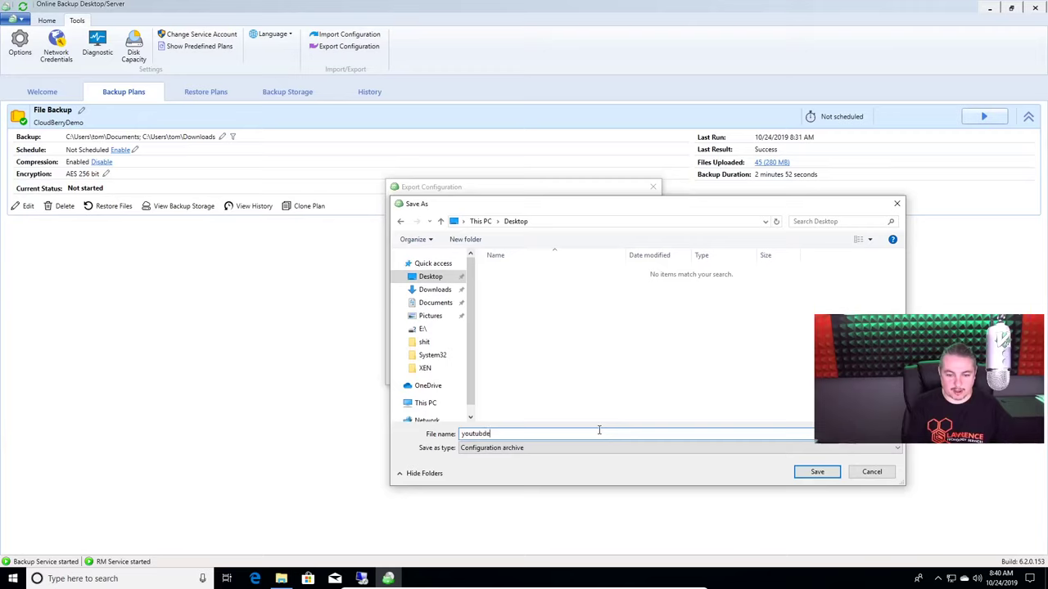
key("BackSpace")
key("BackSpace")
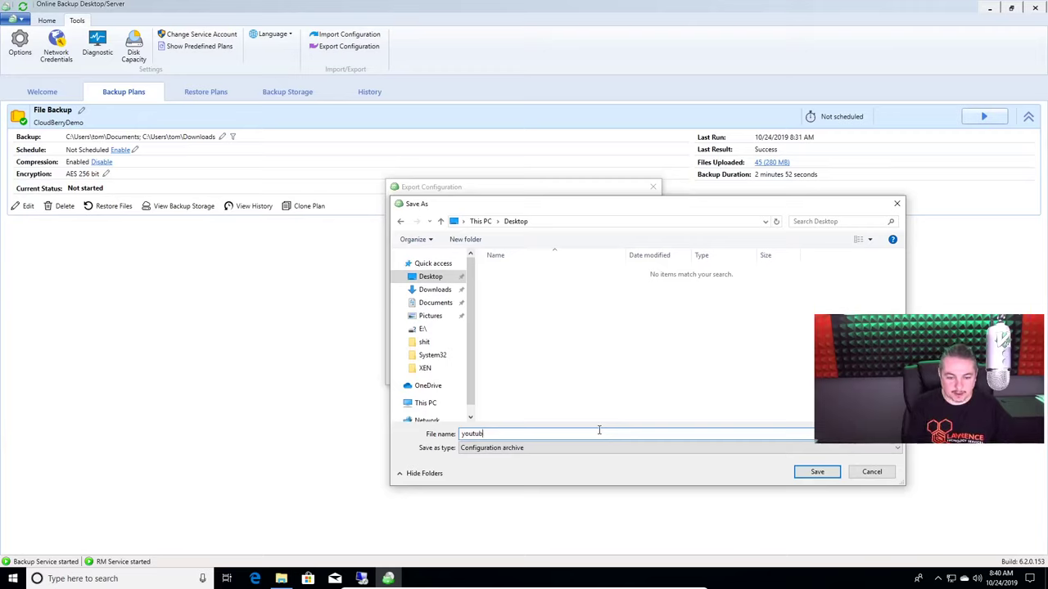
type("bedemo")
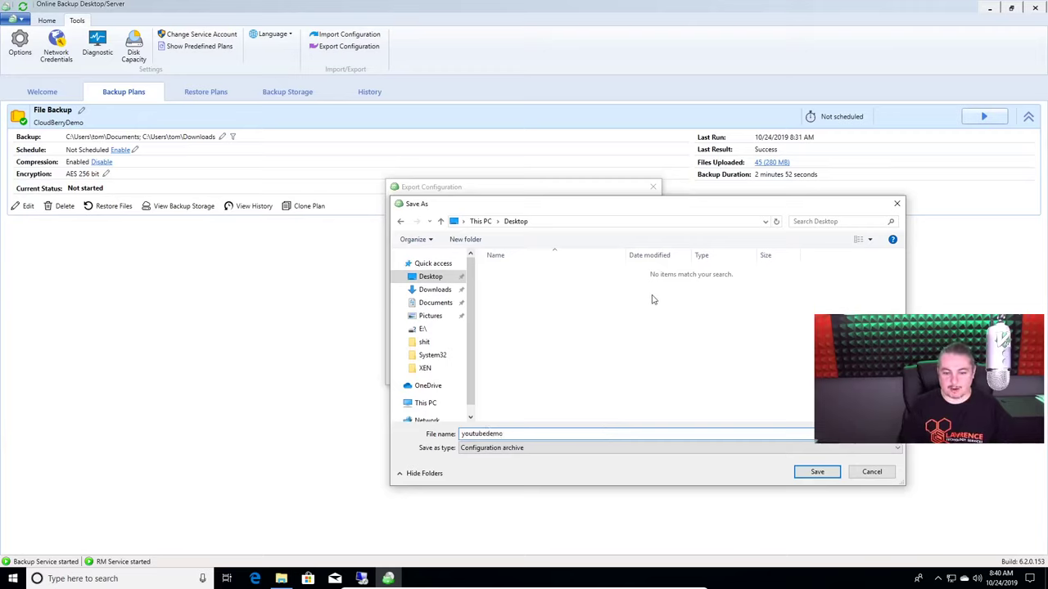
type("2019")
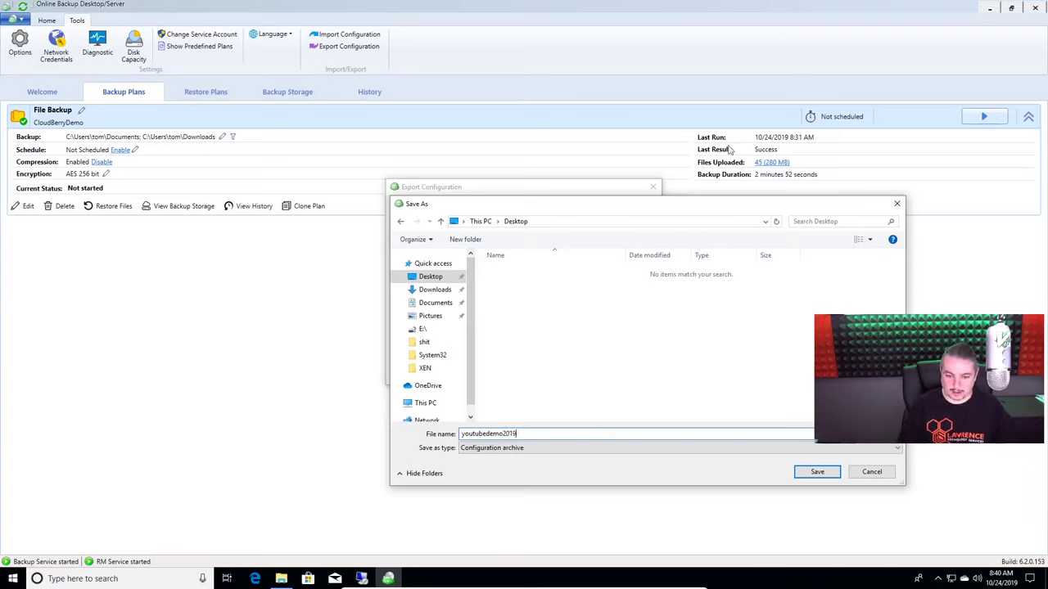
left_click(831, 475)
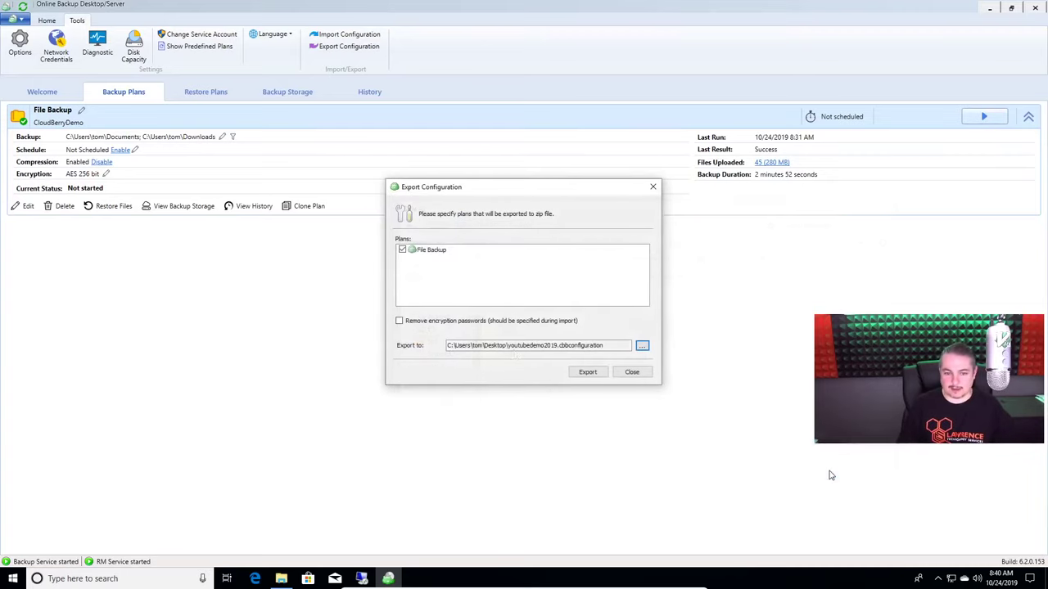
Export the File Backup configuration and acknowledge the success message
left_click(595, 377)
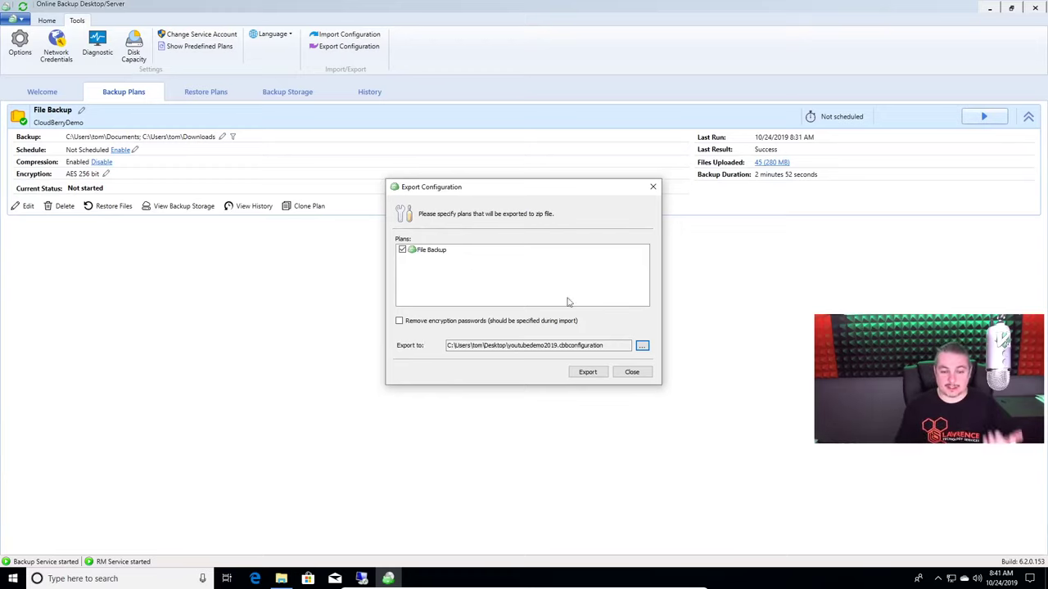
left_click(585, 375)
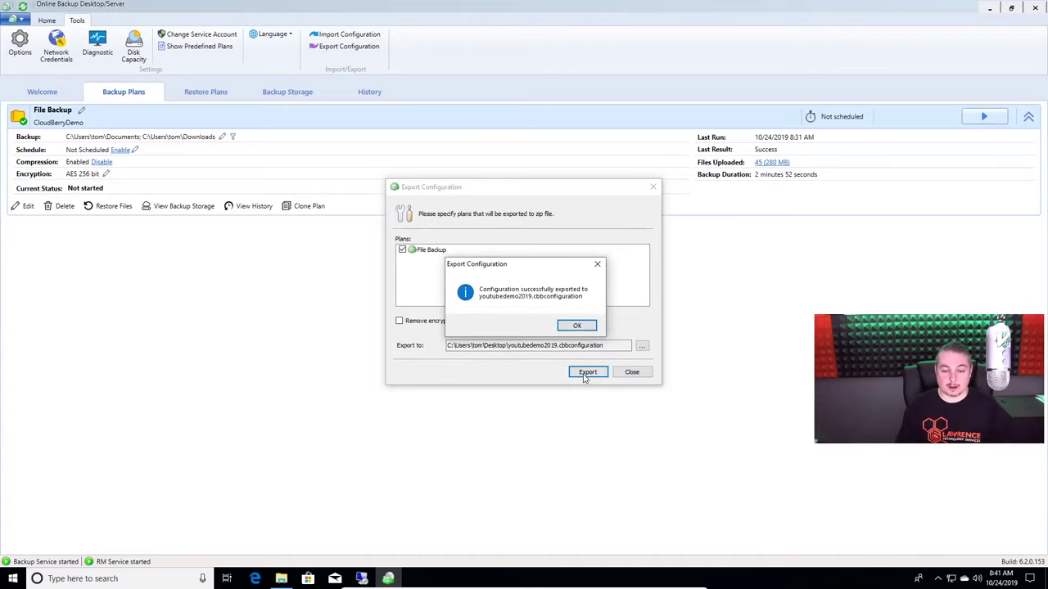
left_click(577, 326)
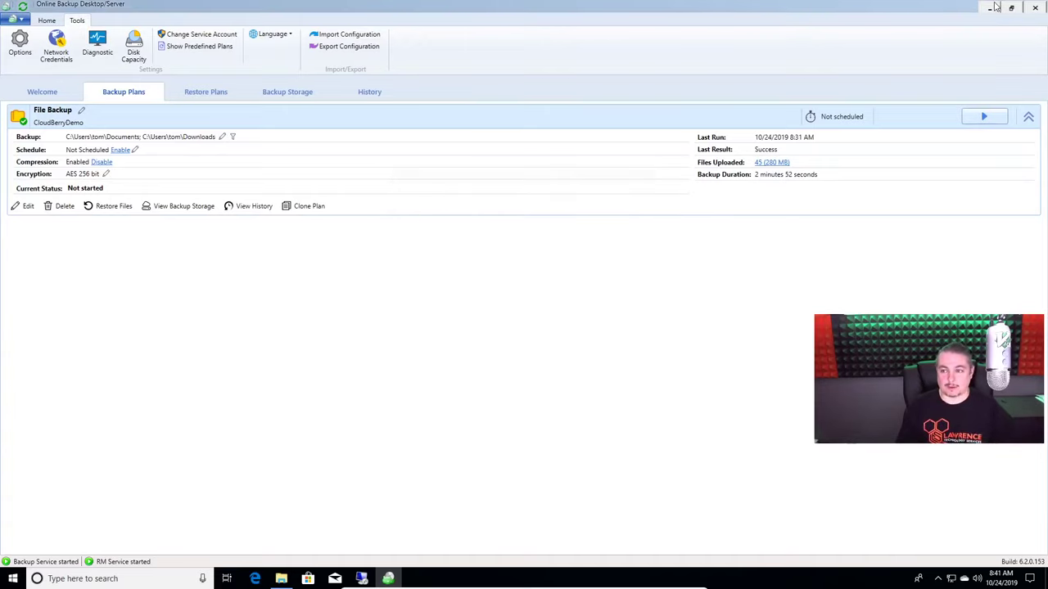
left_click(990, 7)
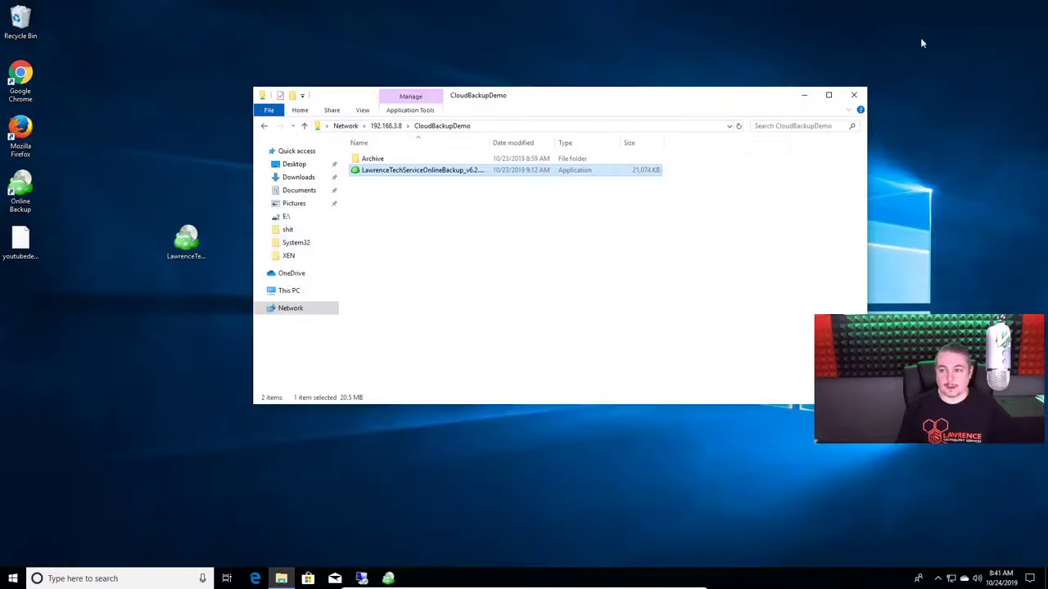
Copy youtubedemo2019.cbbconfiguration from the desktop and paste it into the 192.168.3.8 CloudBackupDemo share
right_click(31, 252)
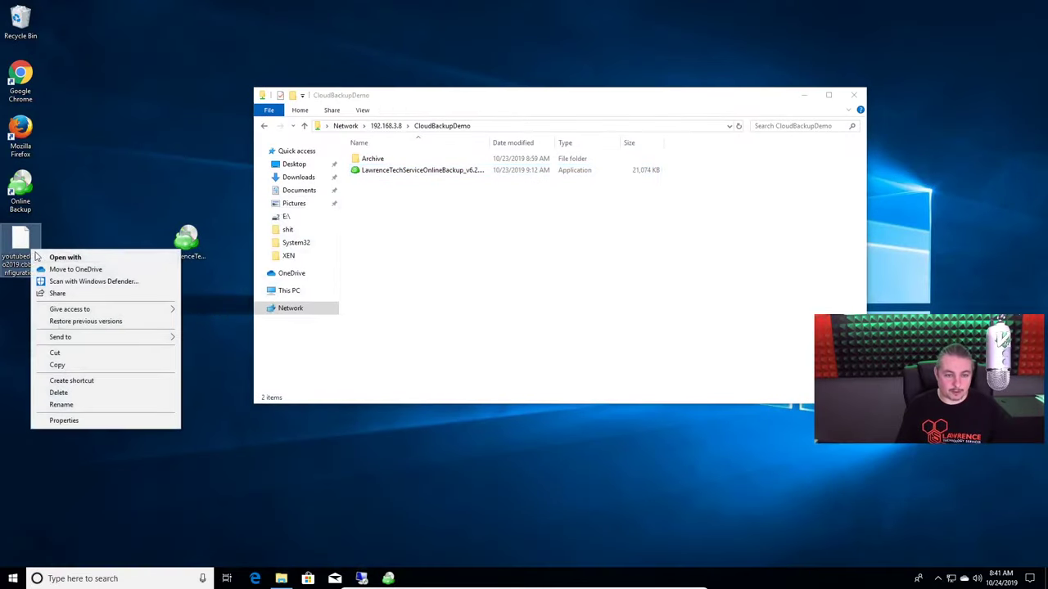
left_click(78, 365)
right_click(454, 280)
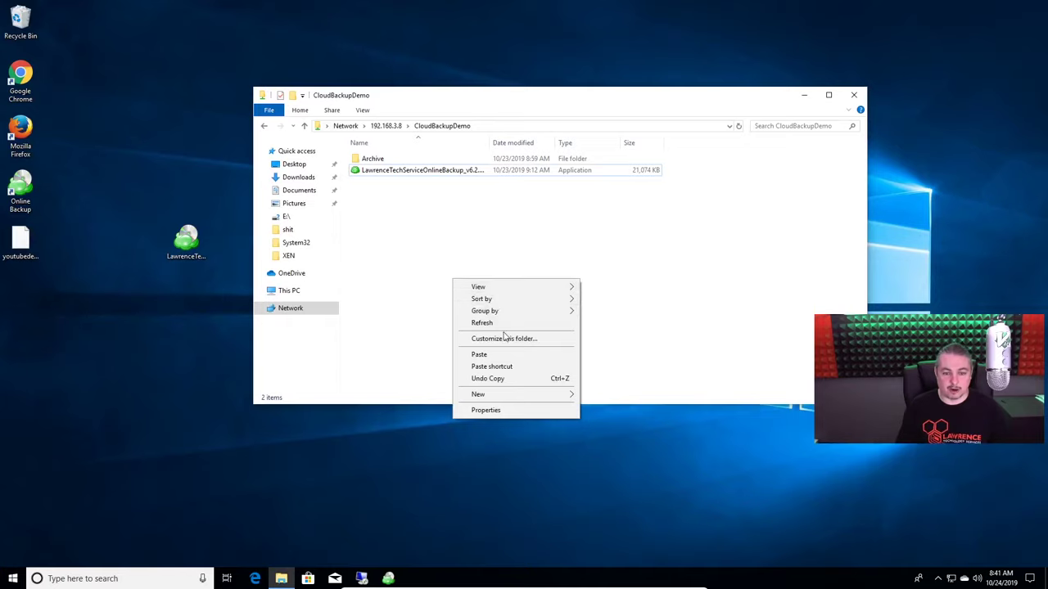
left_click(481, 354)
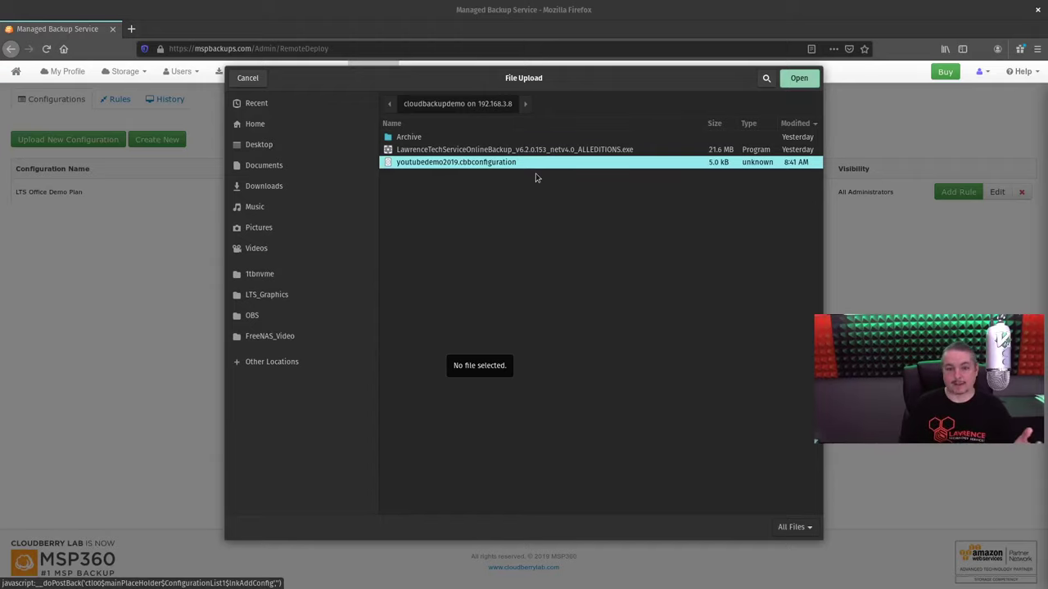
Select youtubedemo2019.cbbconfiguration, name it 'YouTube Demo', and upload it
left_click(799, 78)
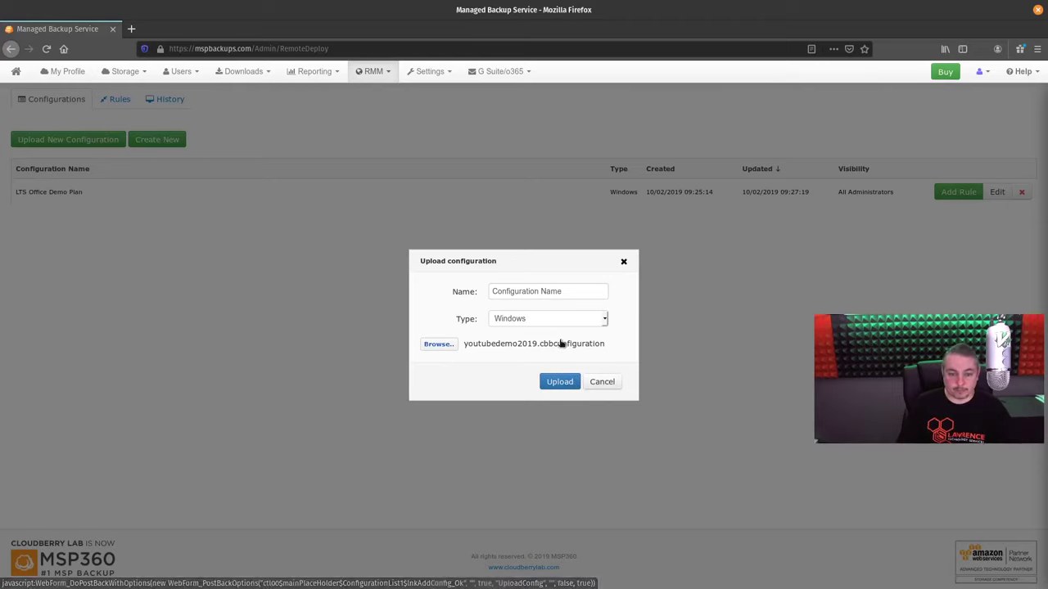
left_click(560, 381)
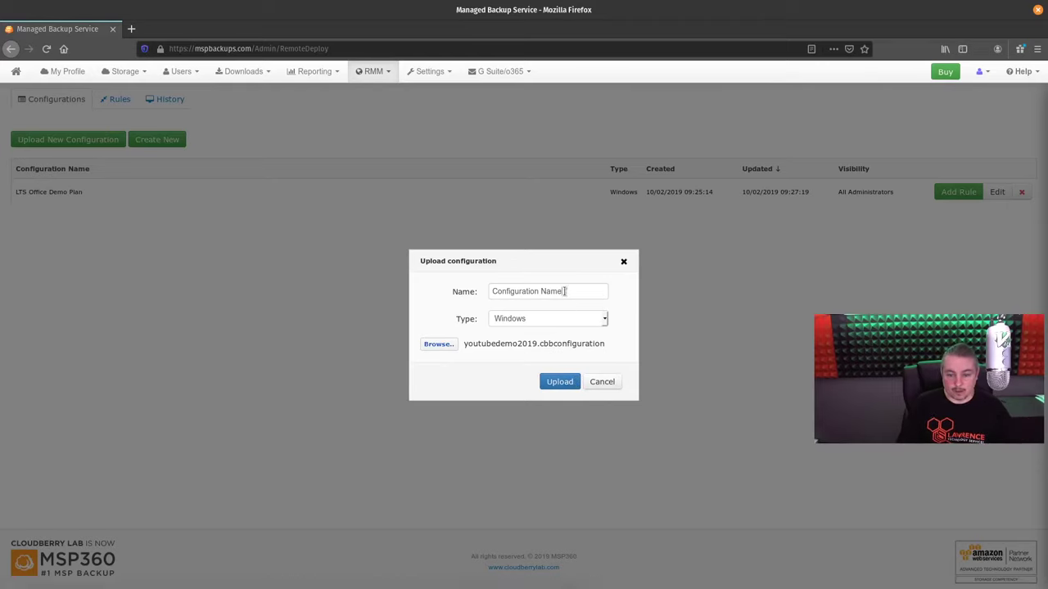
type("YouTueb")
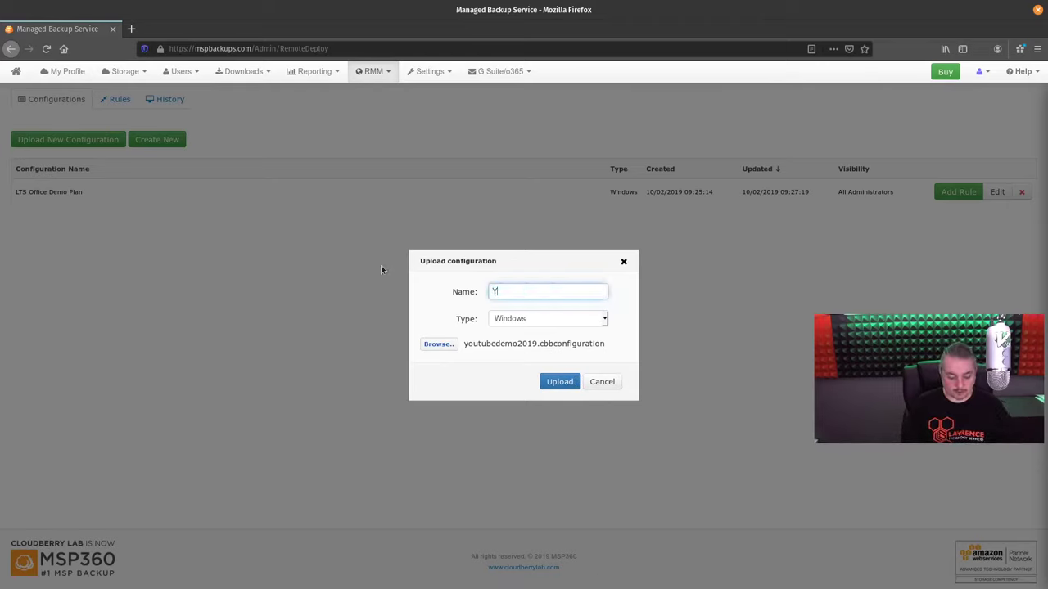
key("BackSpace")
key("BackSpace")
type("be Demo")
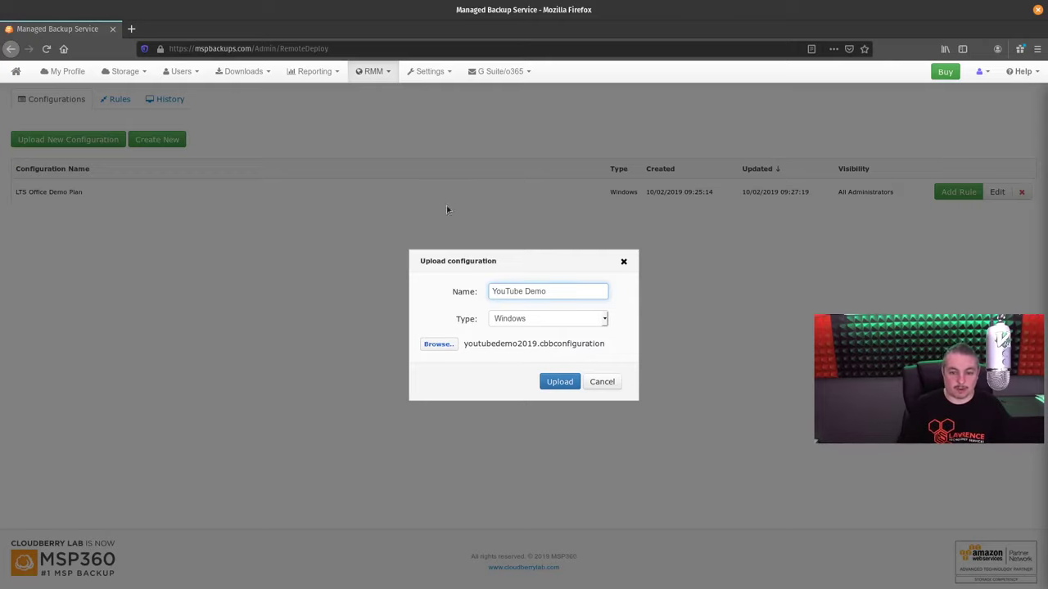
left_click(553, 382)
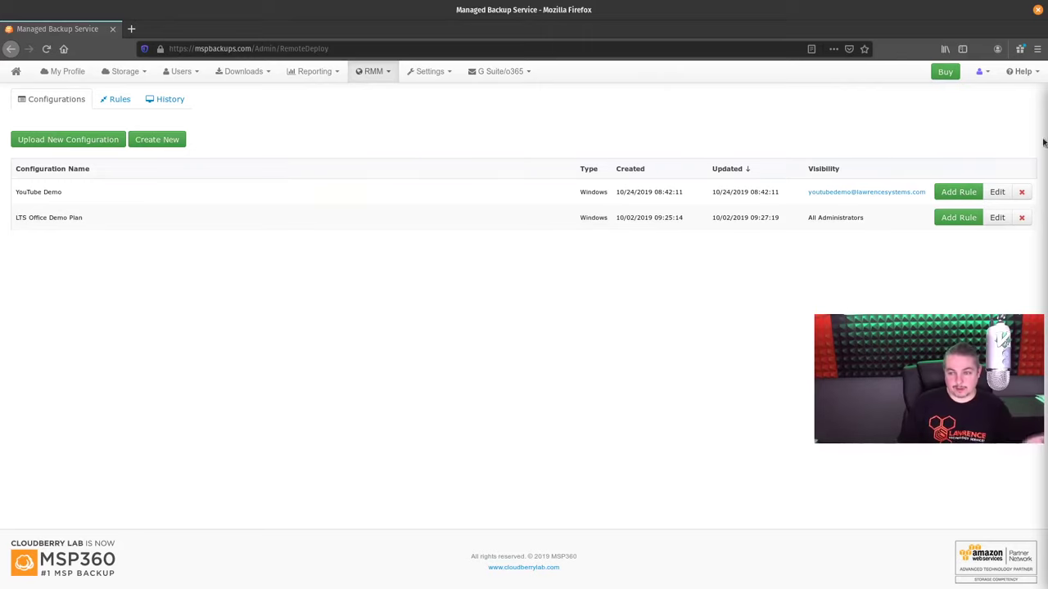
left_click(996, 191)
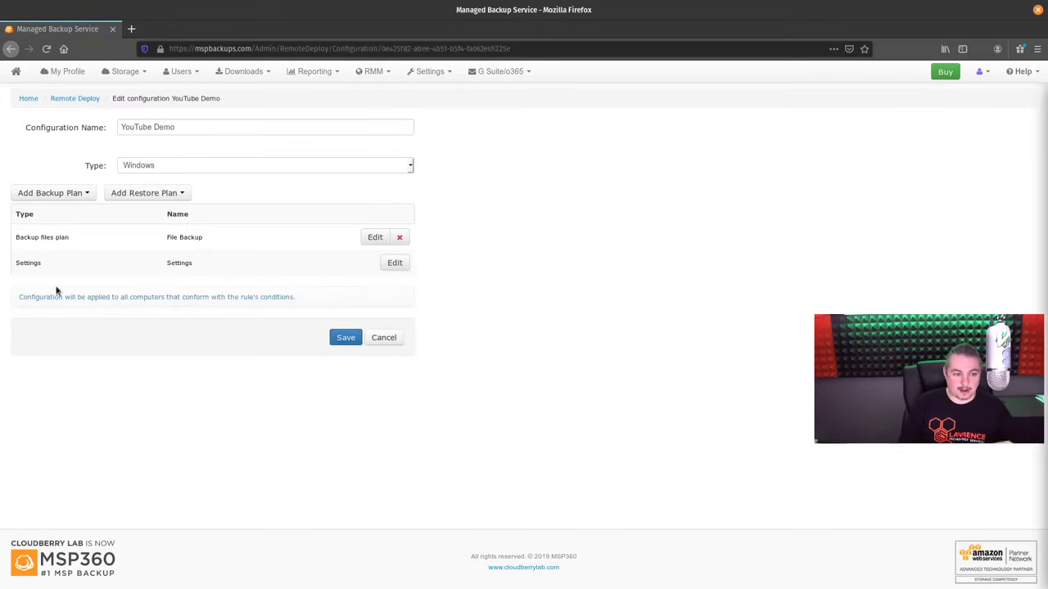
left_click(376, 238)
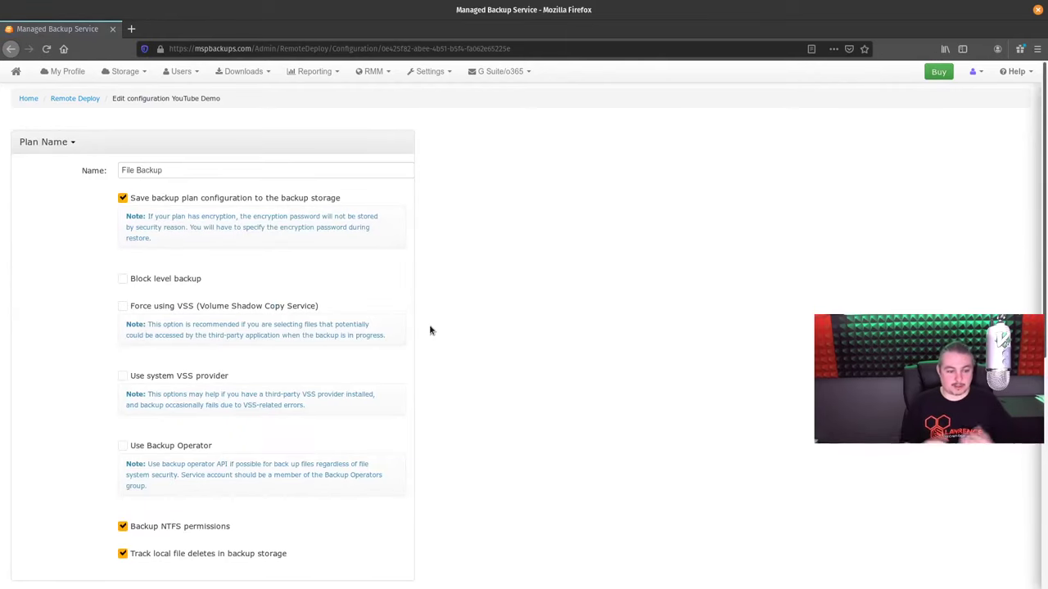
scroll(516, 458, "down", 5)
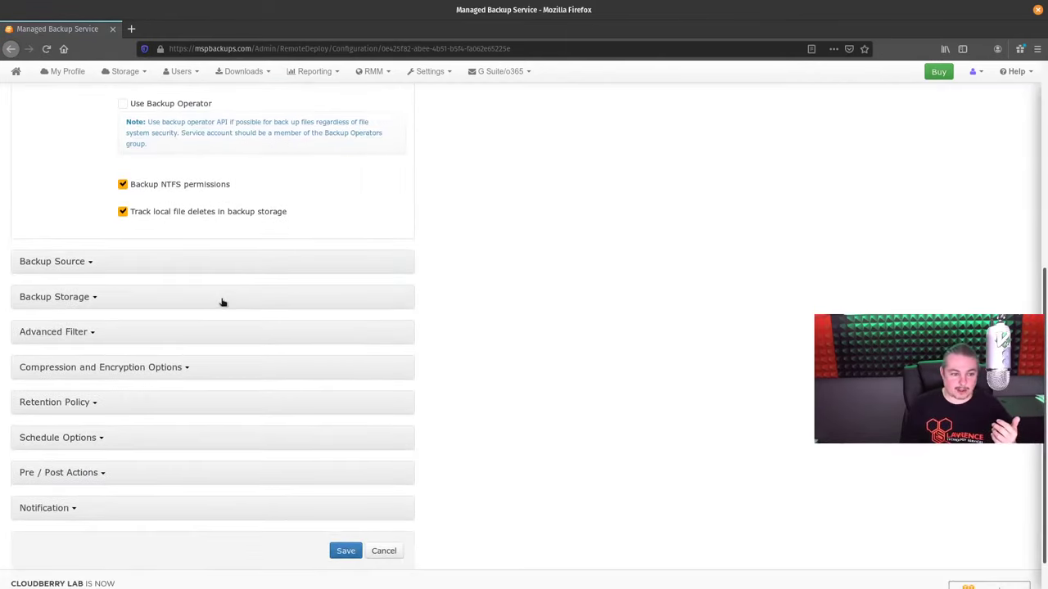
left_click(191, 297)
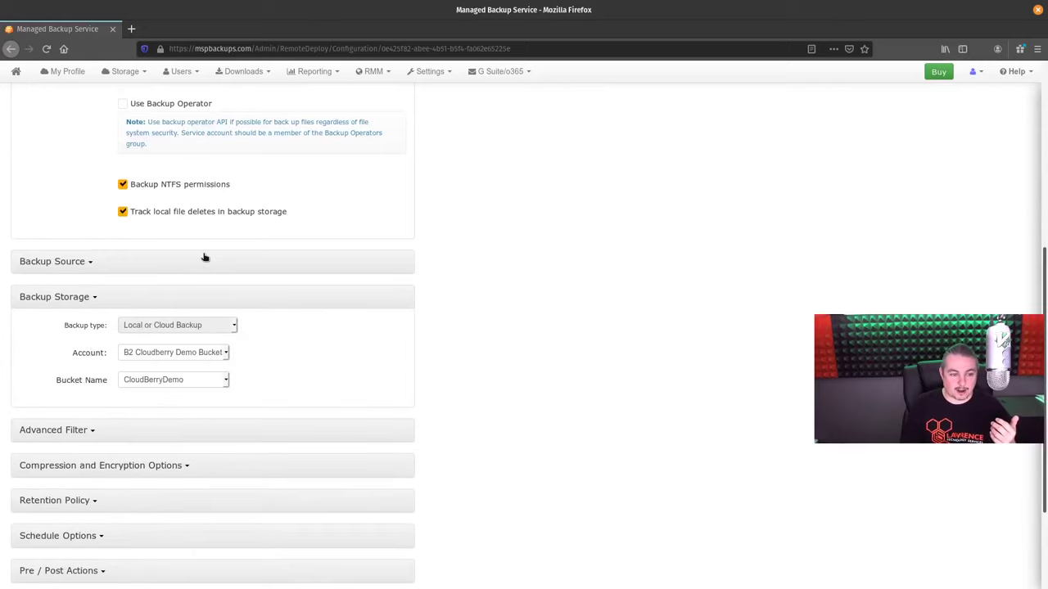
left_click(204, 261)
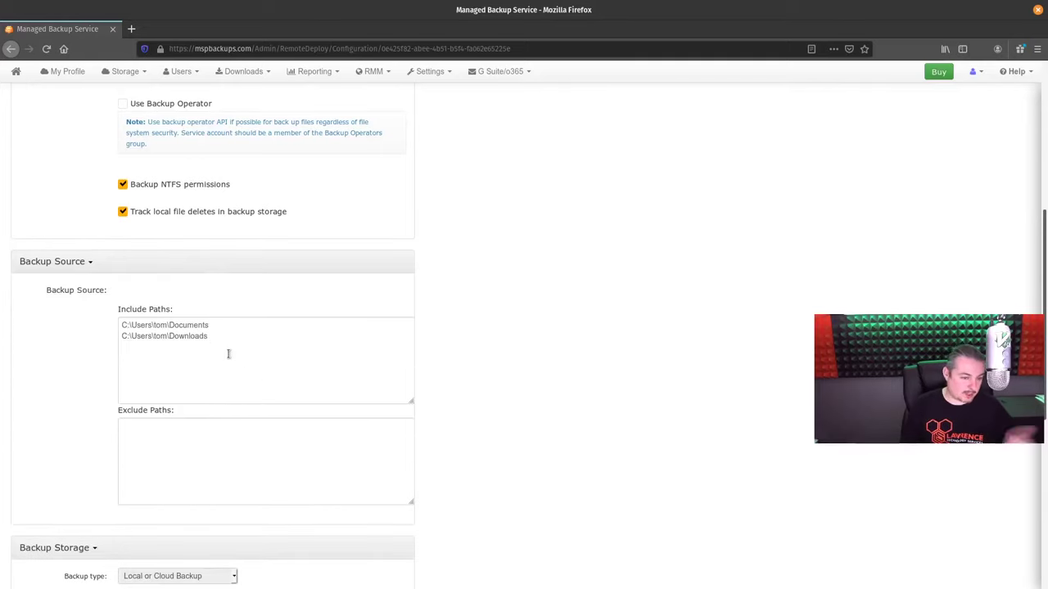
scroll(563, 352, "down", 1)
scroll(563, 352, "down", 3)
scroll(540, 514, "down", 2)
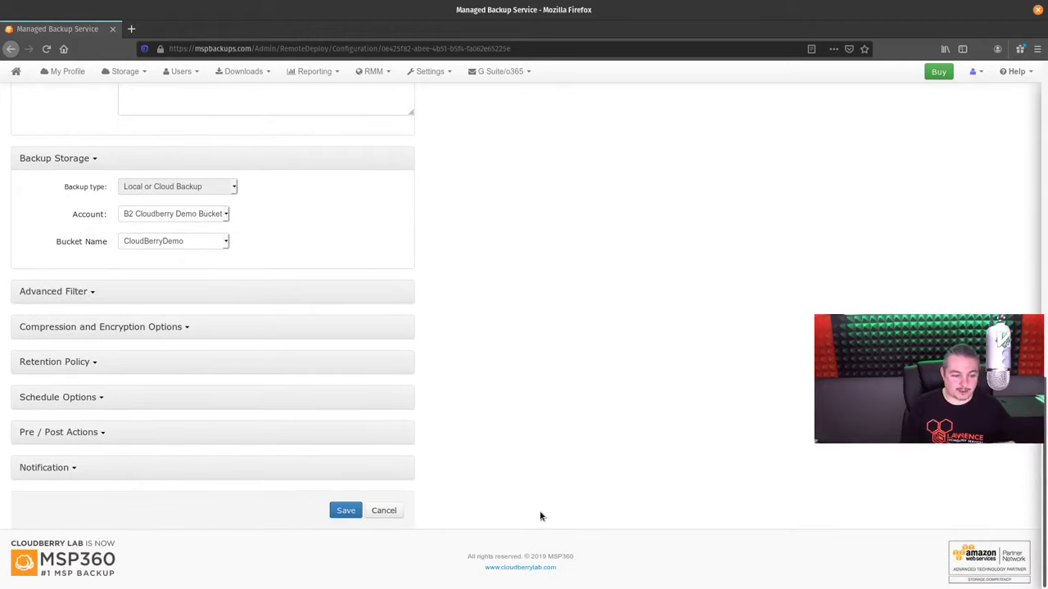
scroll(540, 515, "up", 2)
scroll(541, 516, "up", 9)
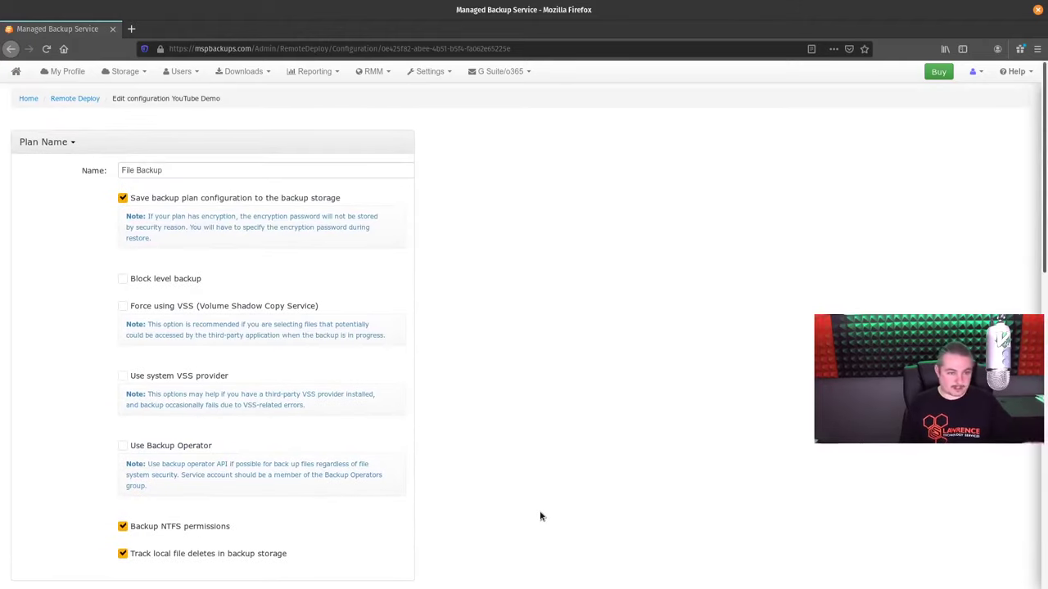
left_click(90, 101)
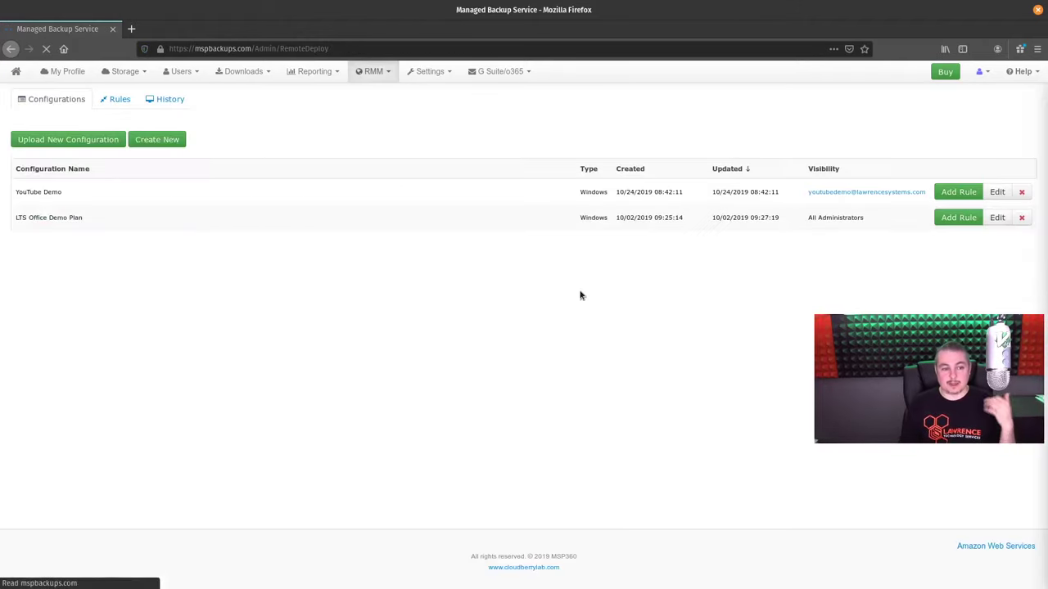
left_click(958, 191)
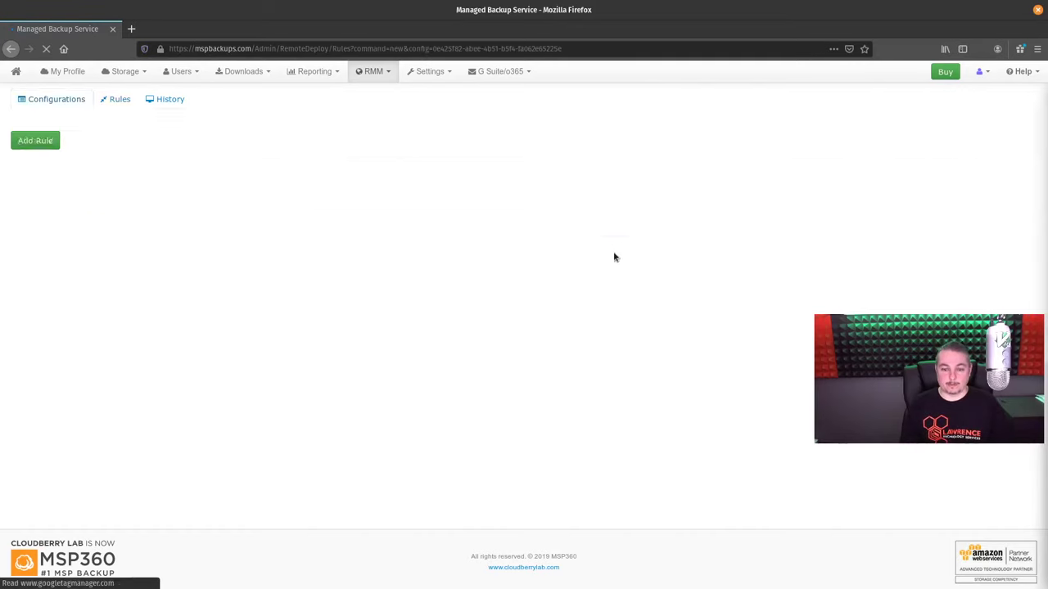
left_click(553, 266)
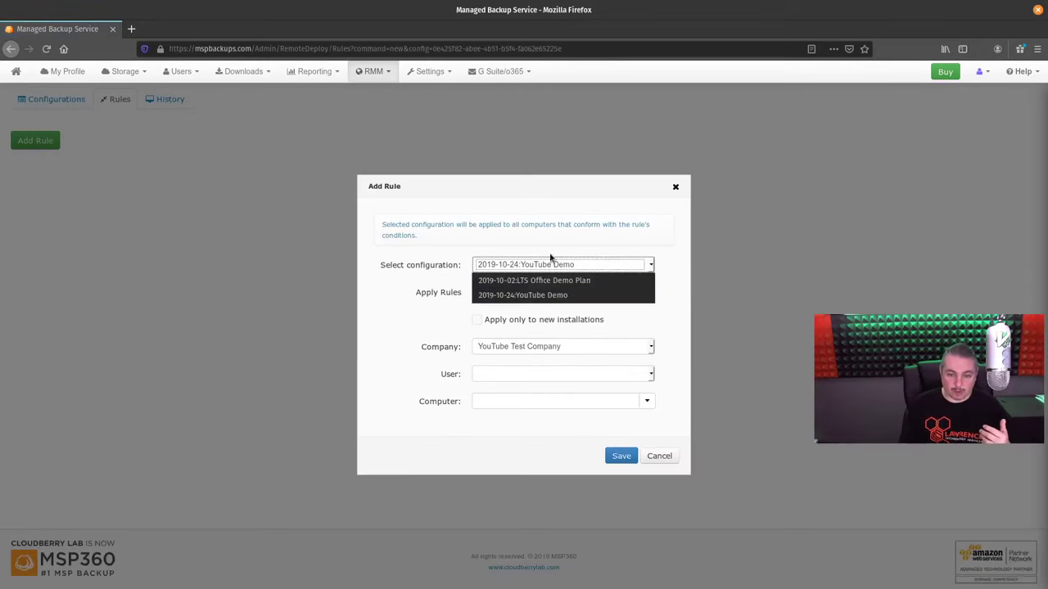
left_click(547, 295)
left_click(543, 350)
left_click(530, 361)
left_click(519, 375)
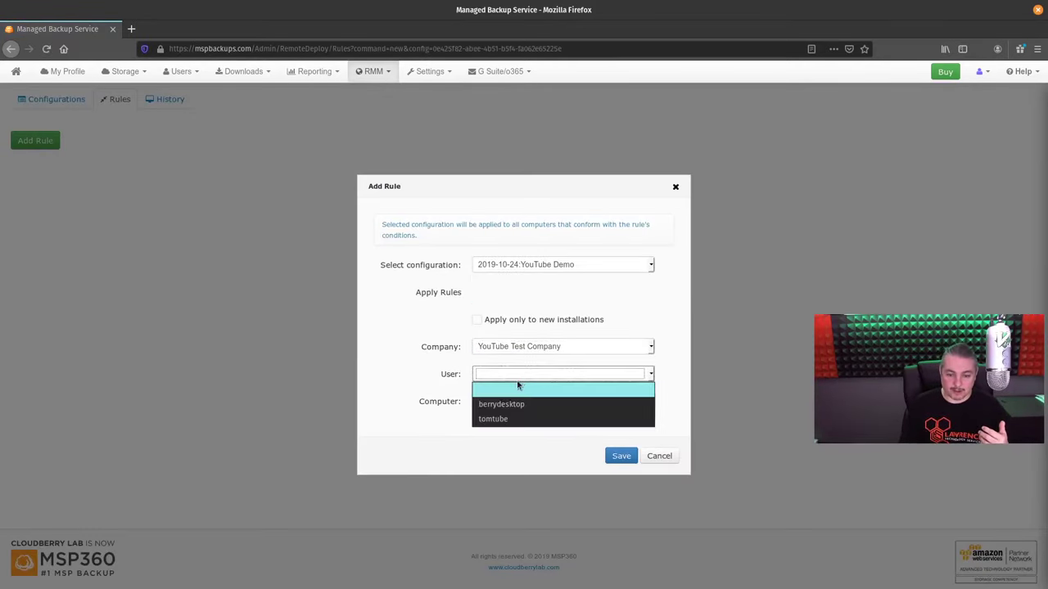
left_click(510, 419)
left_click(514, 403)
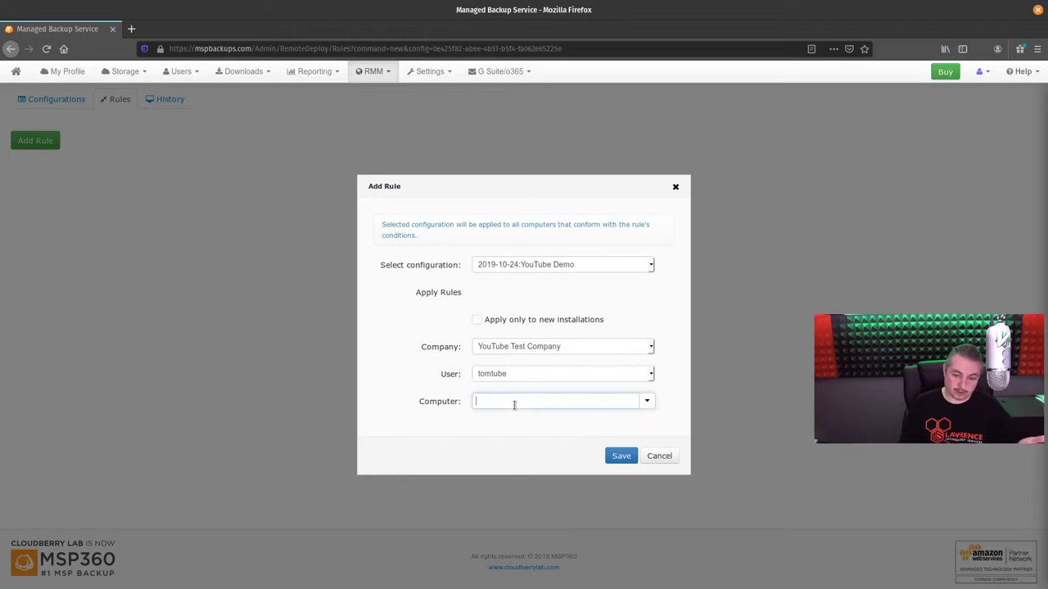
left_click(647, 401)
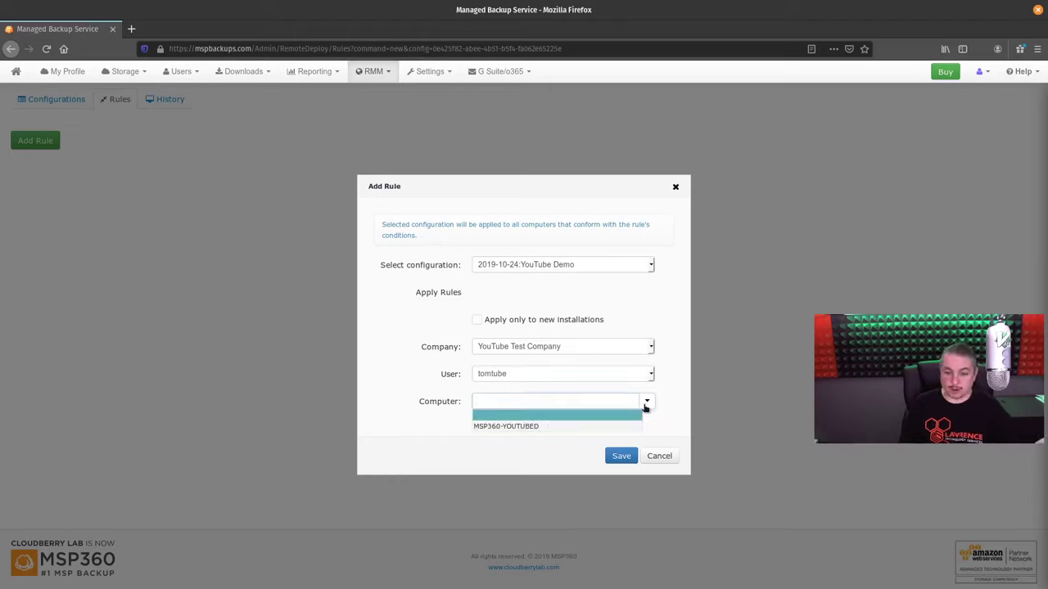
left_click(538, 426)
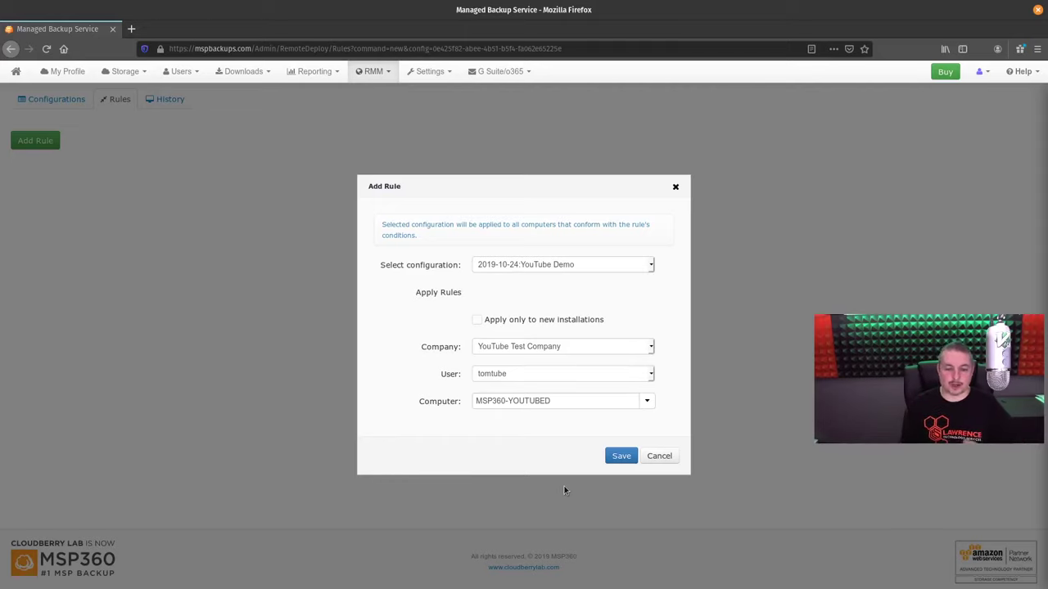
left_click(526, 320)
left_click(526, 320)
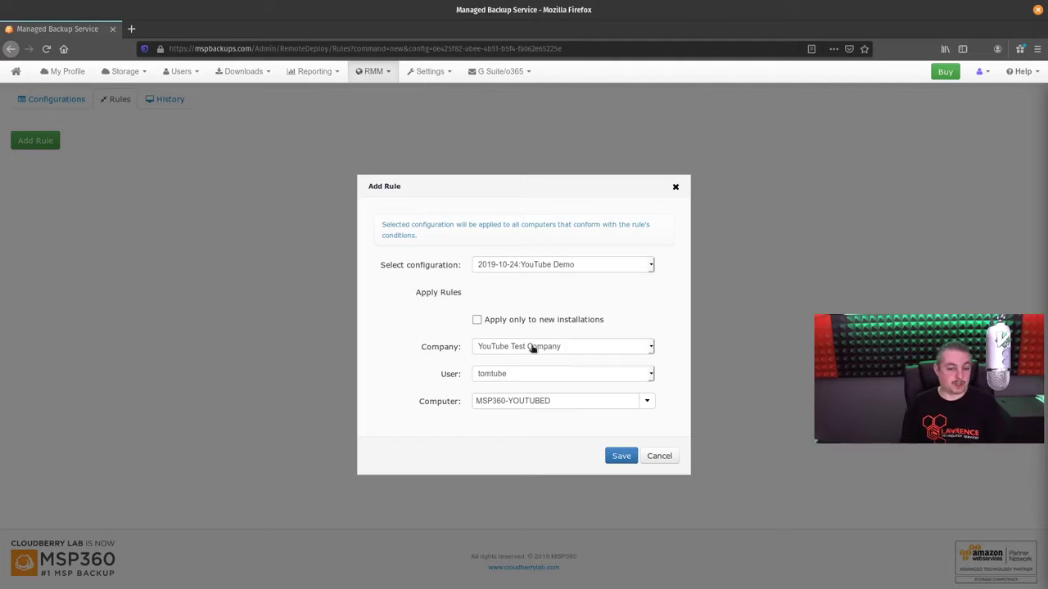
left_click(519, 319)
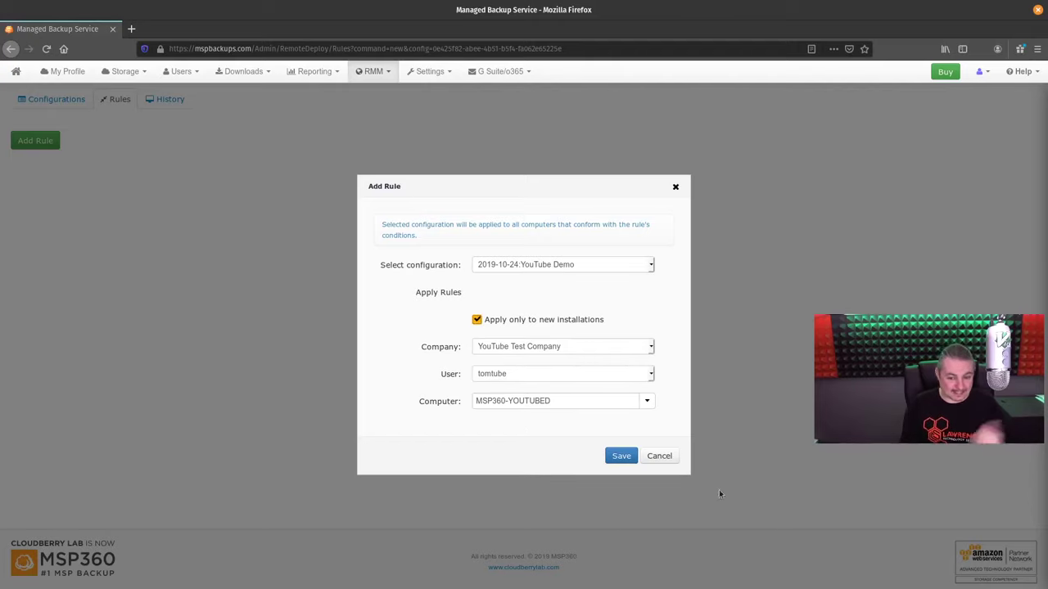
left_click(659, 457)
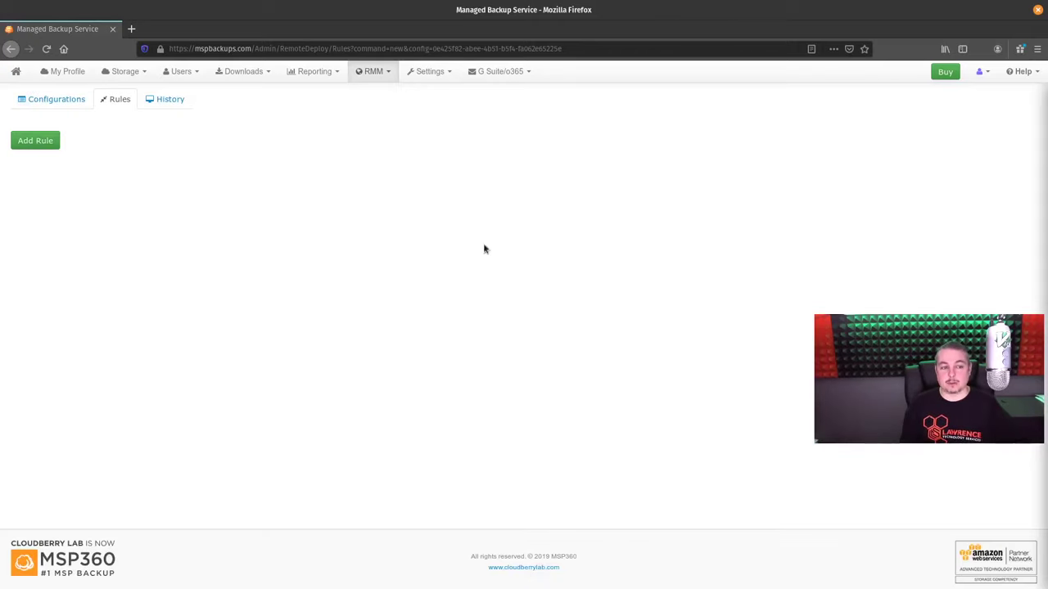
left_click(47, 101)
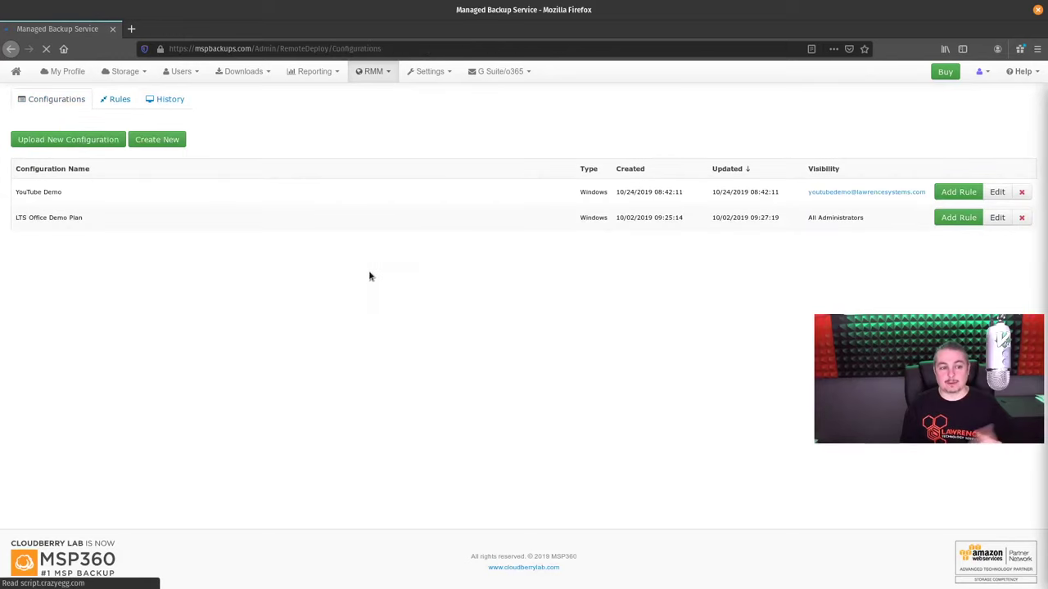
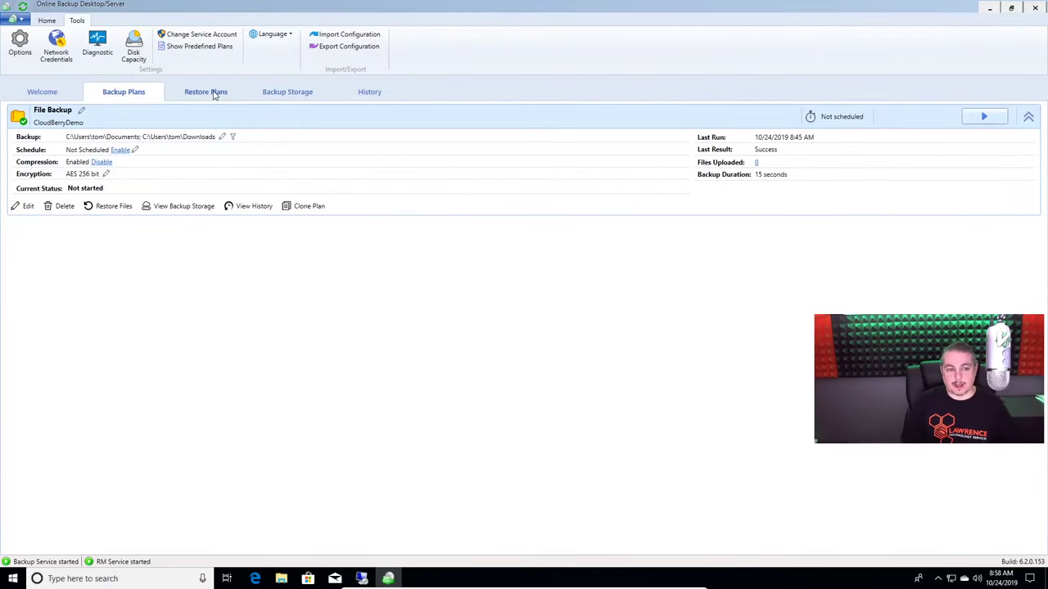
Start a new restore plan from the backup storage as a one-time run, keeping Latest version
left_click(214, 92)
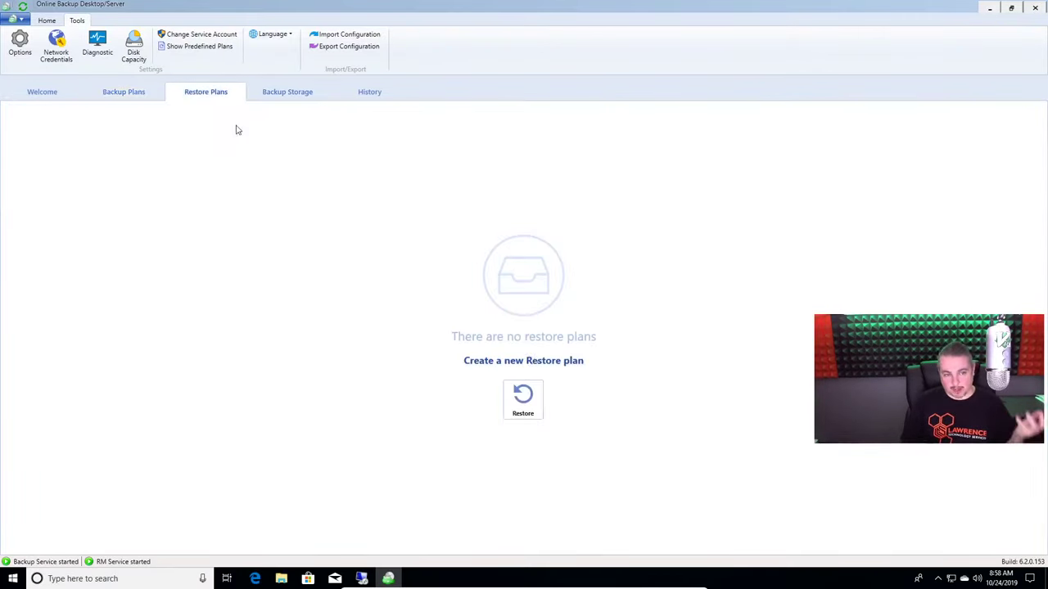
left_click(524, 400)
left_click(620, 407)
left_click(620, 407)
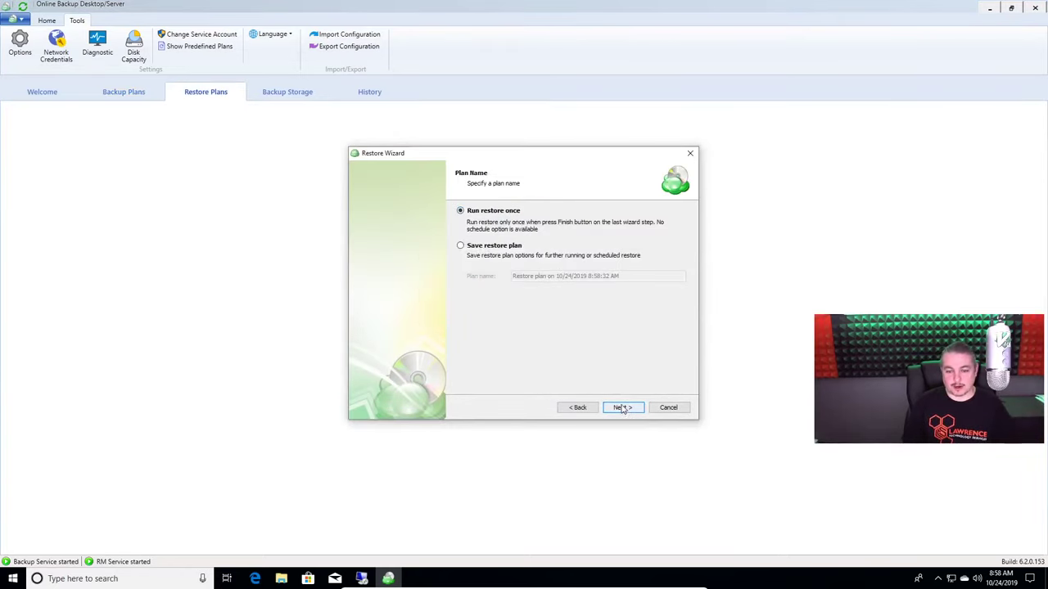
left_click(622, 408)
left_click(622, 407)
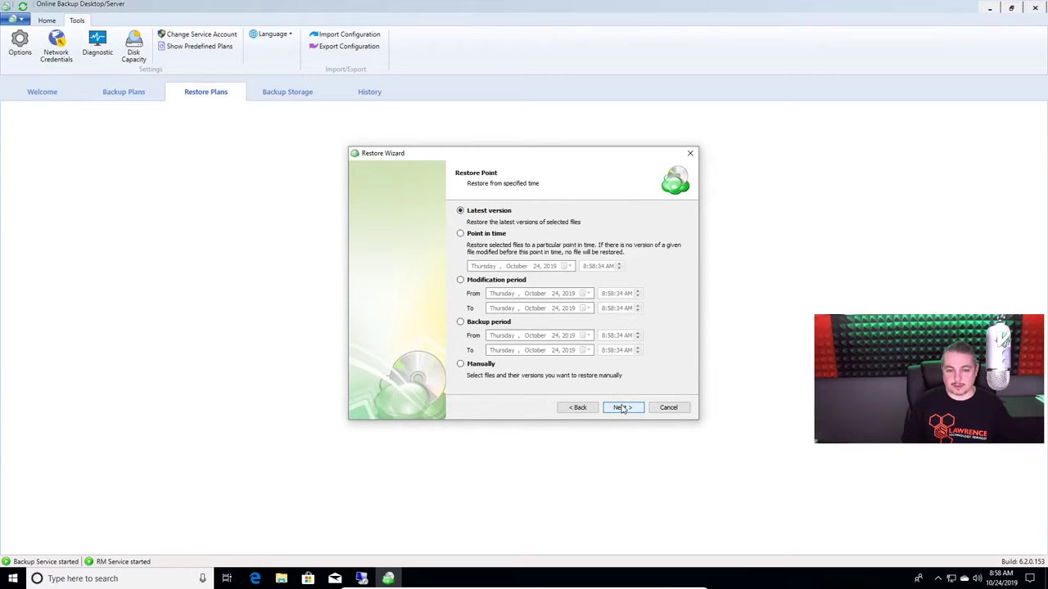
left_click(622, 408)
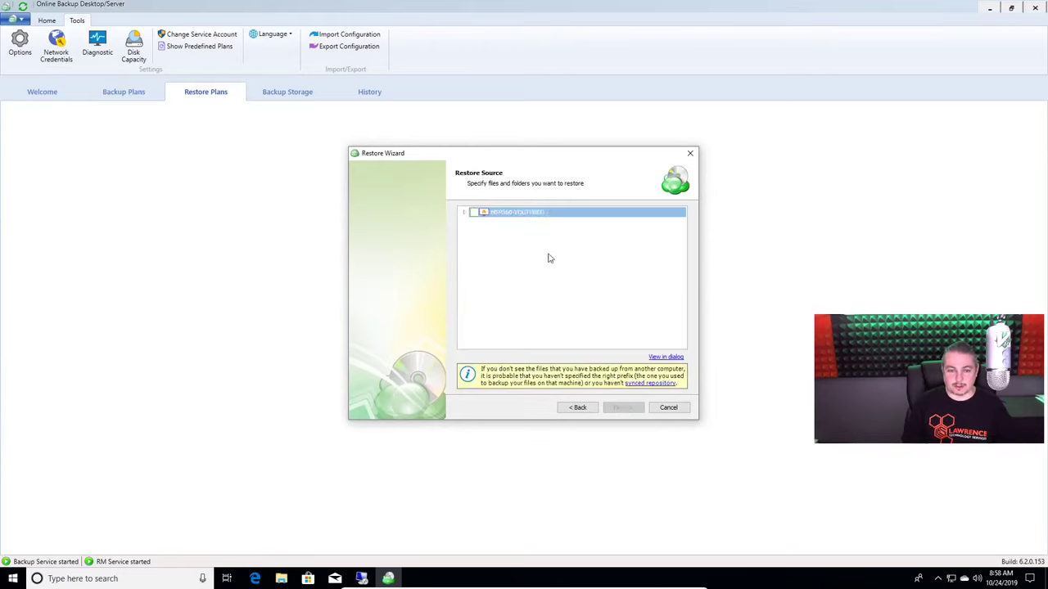
Select the whole backed-up computer as the restore source, expanding C: and Users
left_click(463, 213)
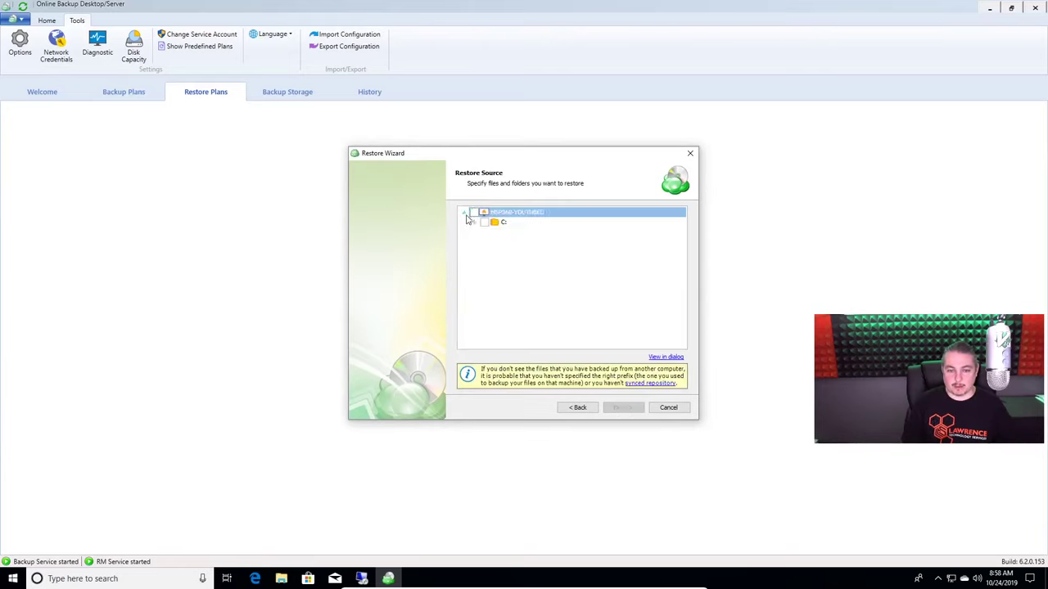
left_click(474, 212)
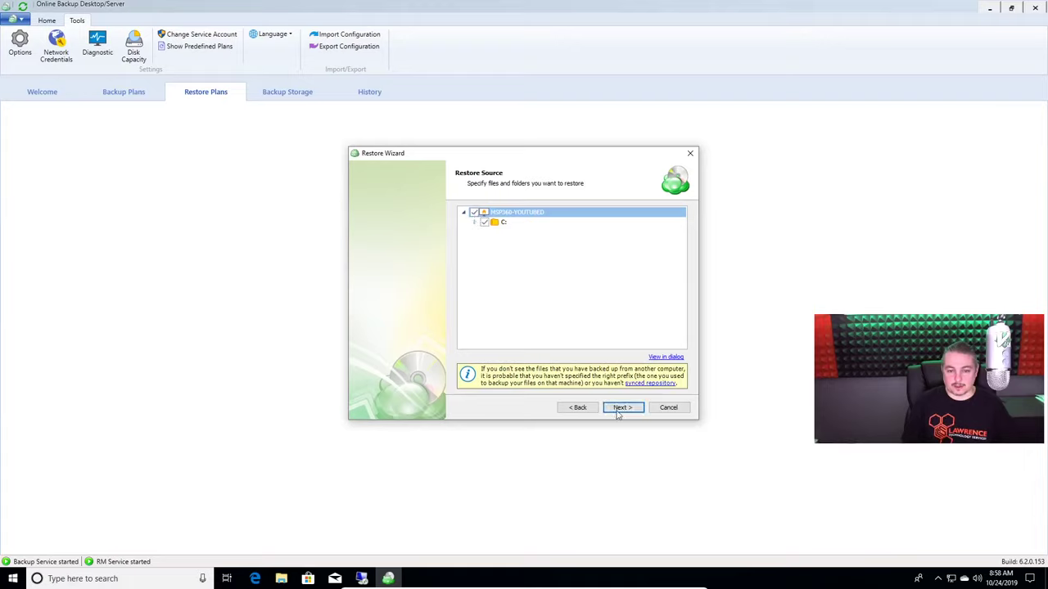
left_click(476, 223)
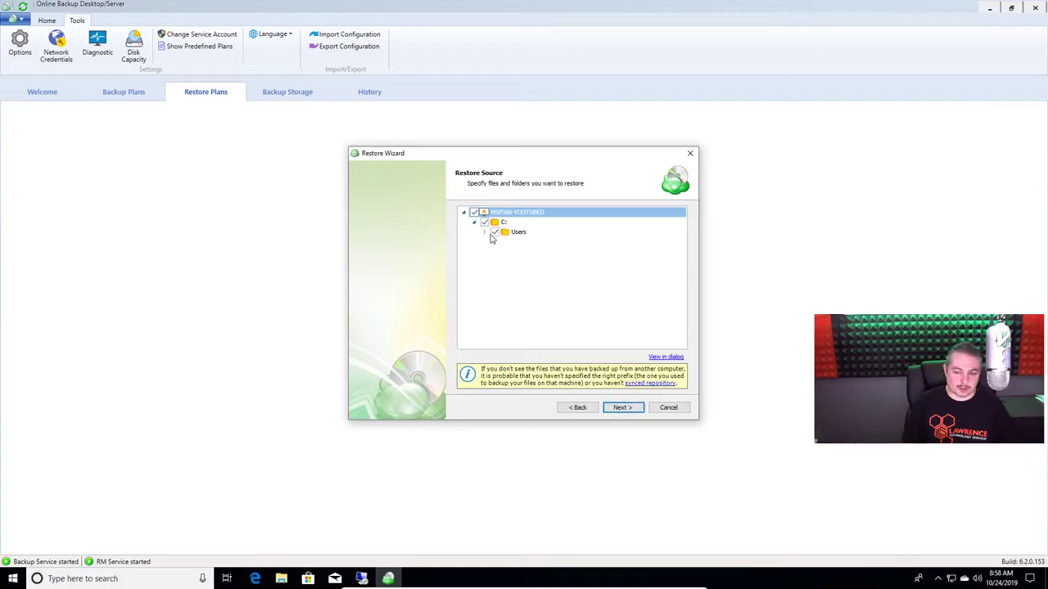
left_click(483, 233)
Try point-in-time restore, revert to Latest version, and advance to the Destination step
left_click(622, 407)
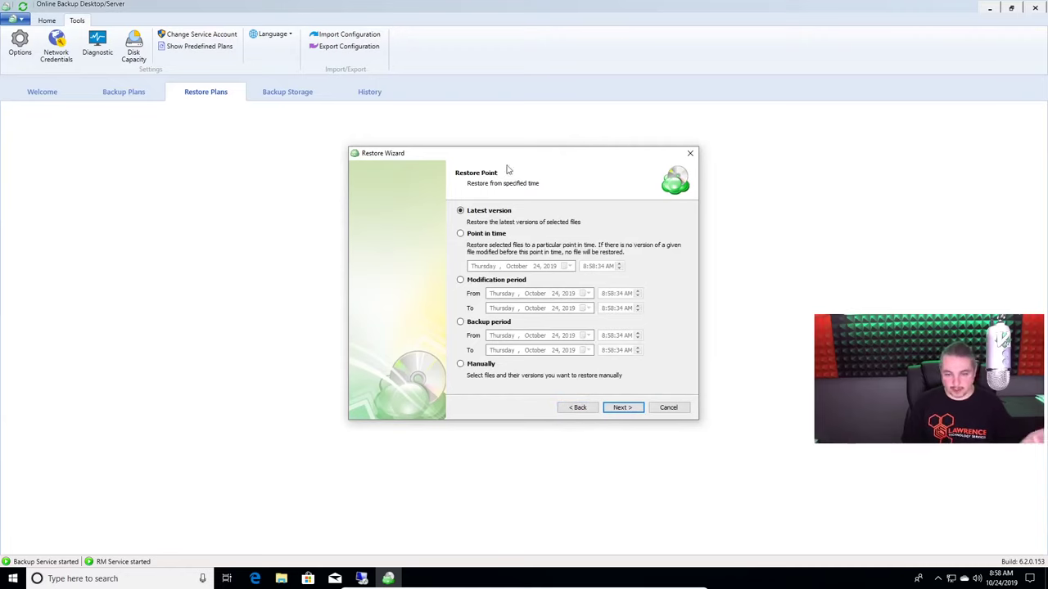
left_click(496, 235)
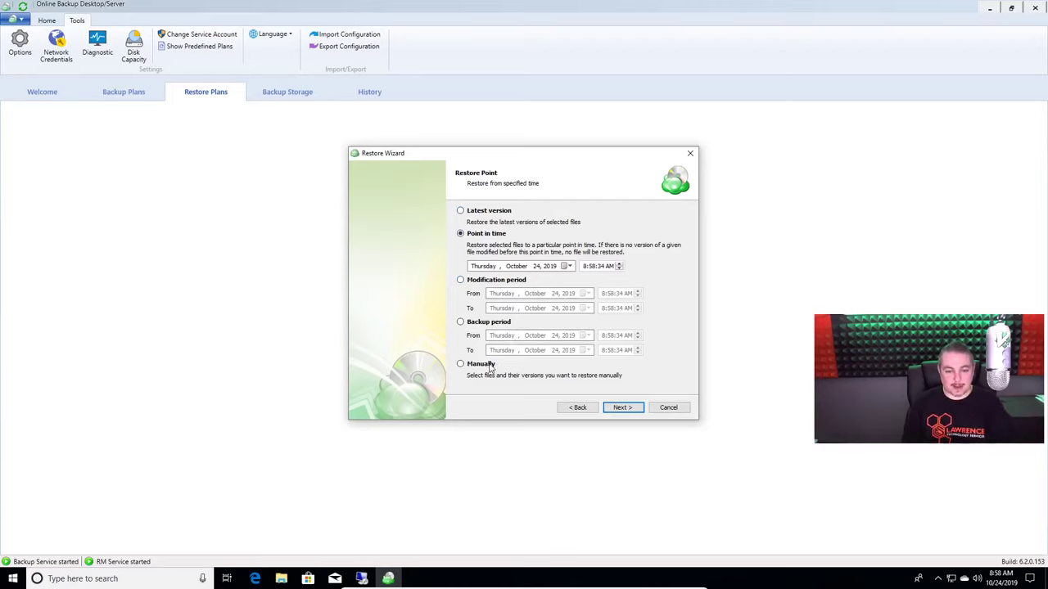
left_click(491, 211)
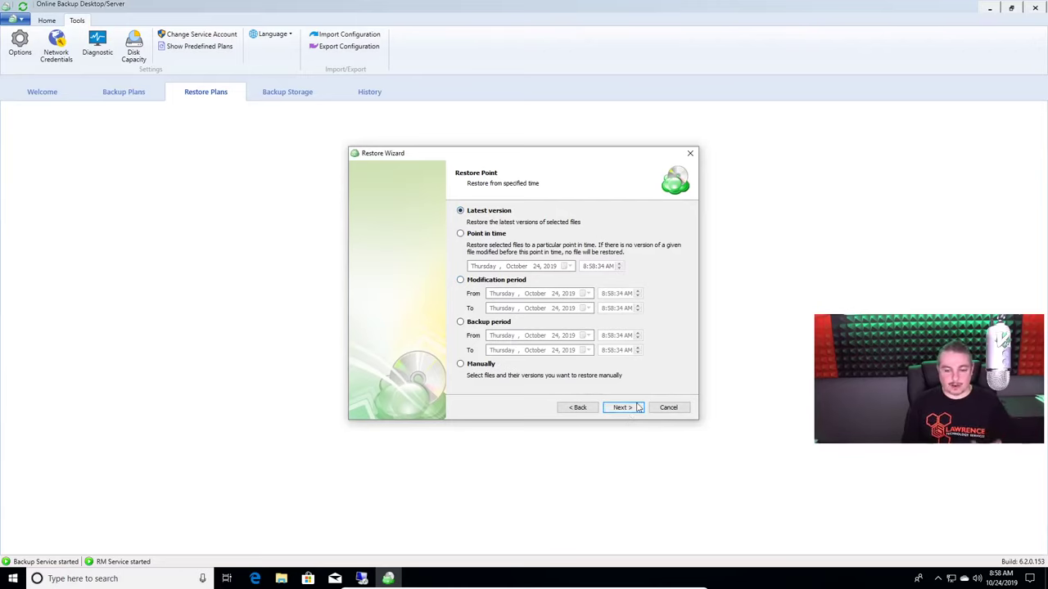
left_click(634, 406)
left_click(639, 408)
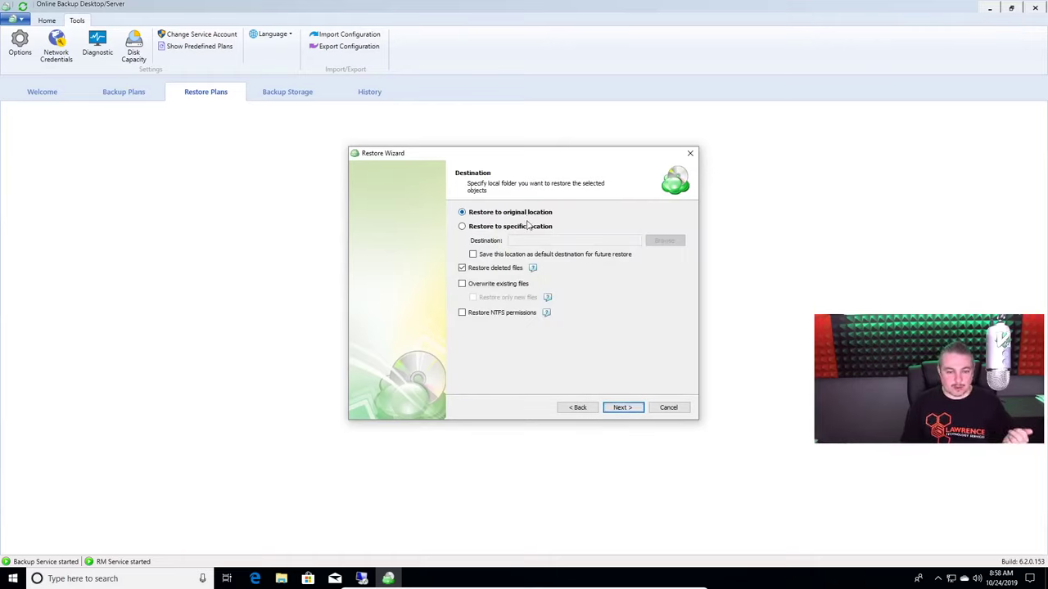
Restore to the Desktop\test folder with Overwrite existing files left unchecked
left_click(529, 226)
left_click(665, 239)
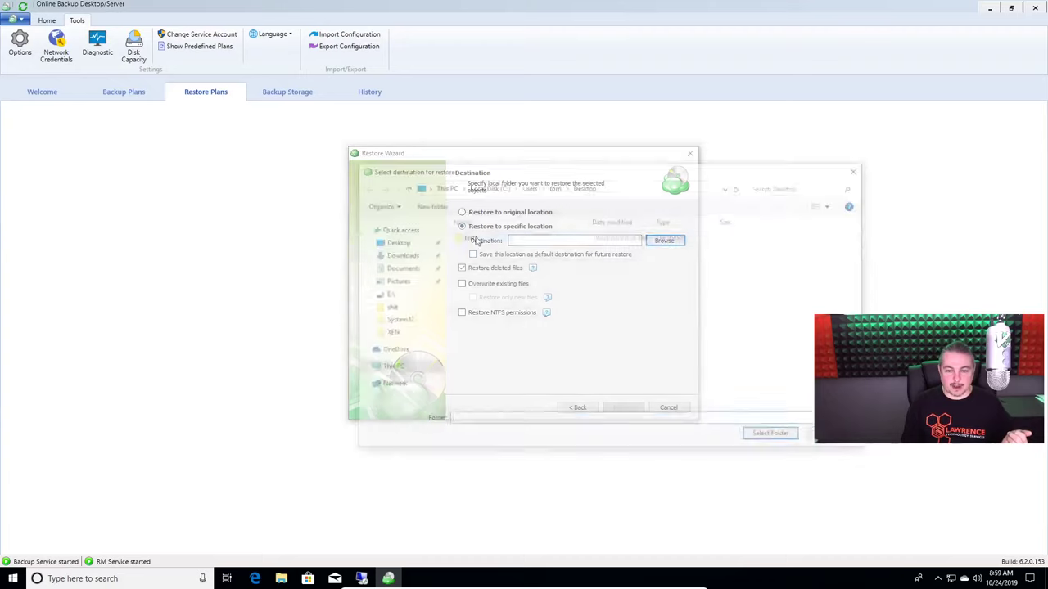
double_click(463, 238)
left_click(770, 433)
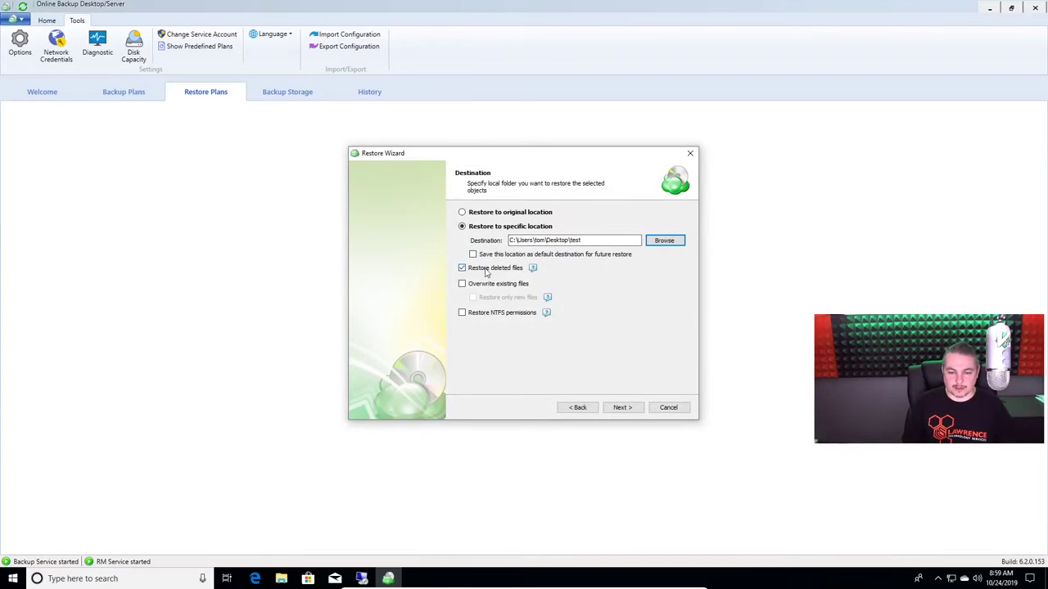
left_click(498, 285)
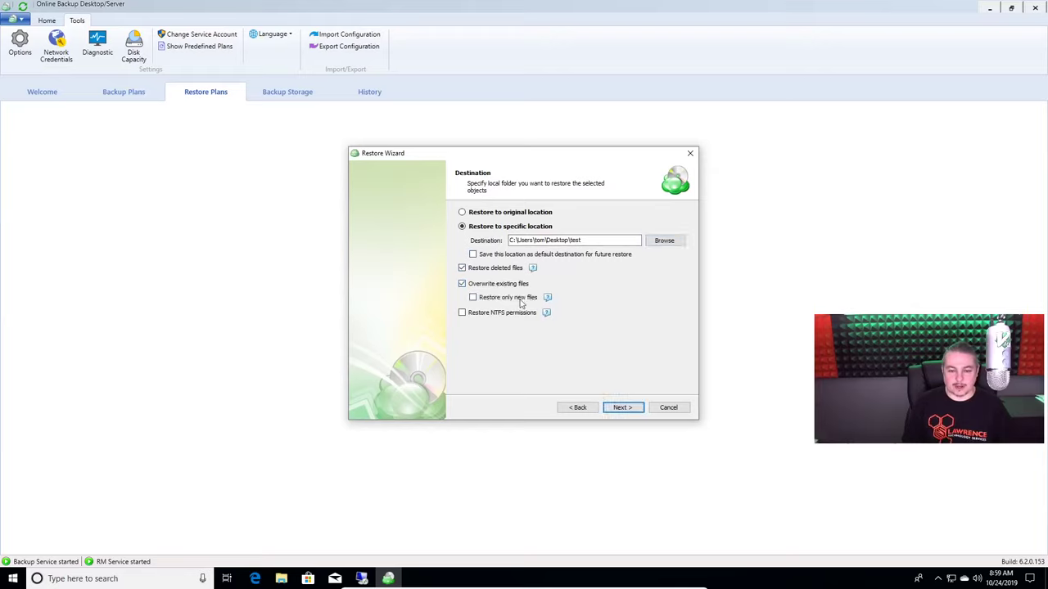
left_click(508, 285)
left_click(507, 314)
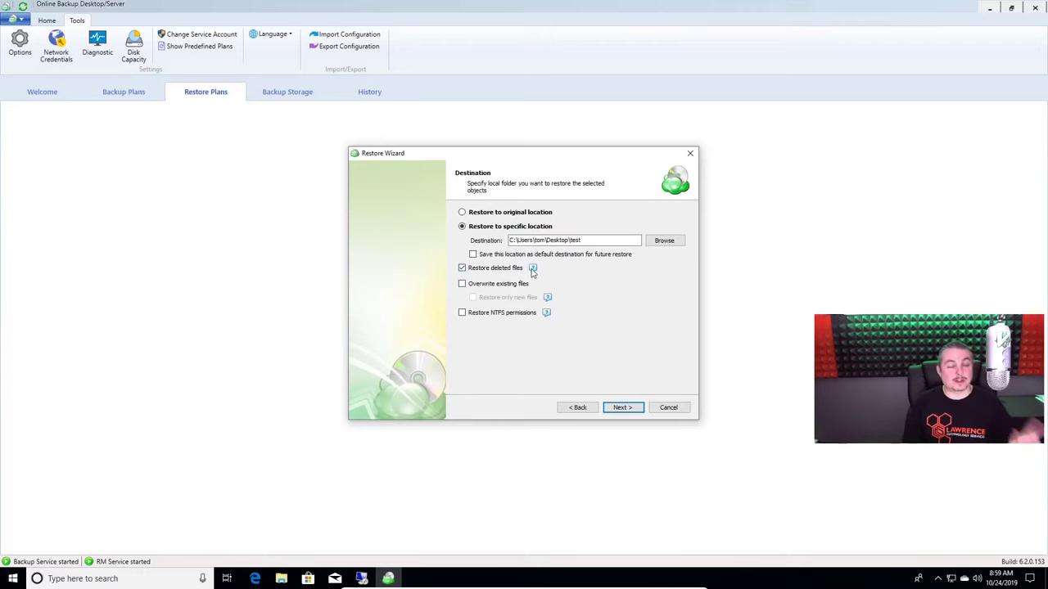
mouse_move(532, 273)
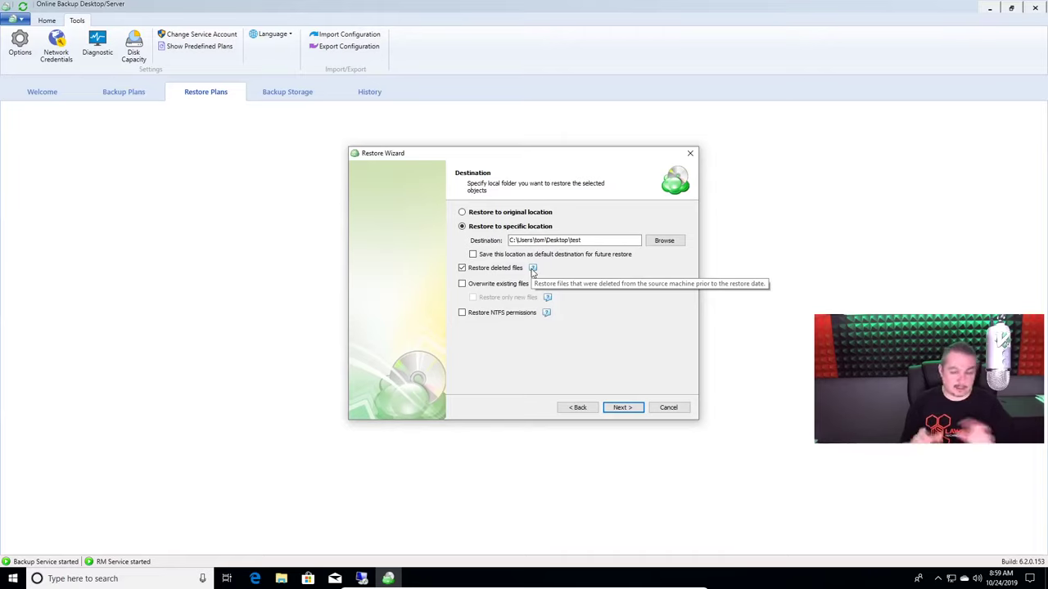
left_click(624, 407)
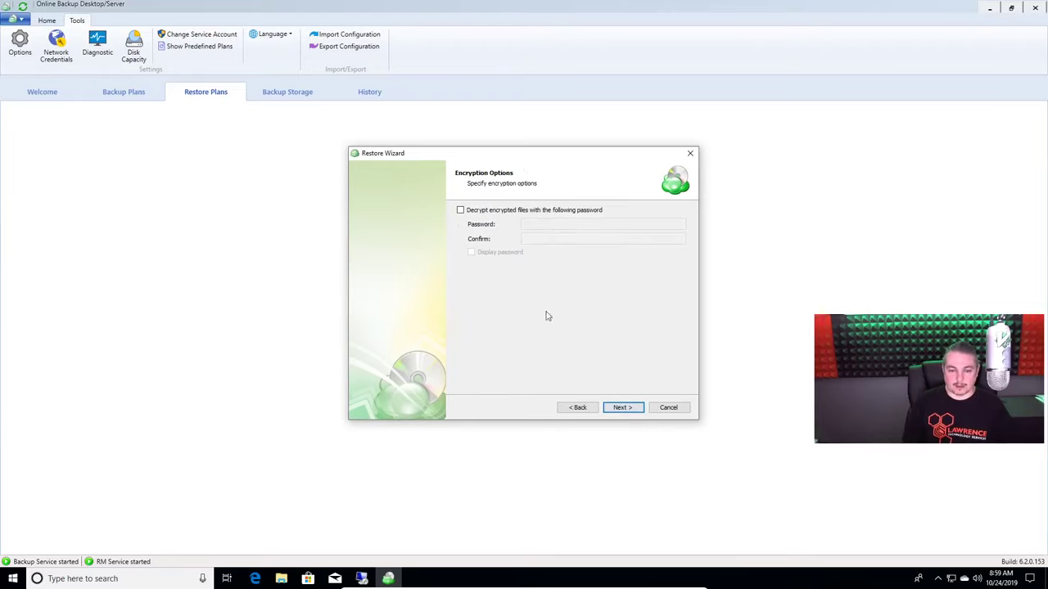
Enable Decrypt encrypted files and enter the decryption password, retyping it once
left_click(519, 210)
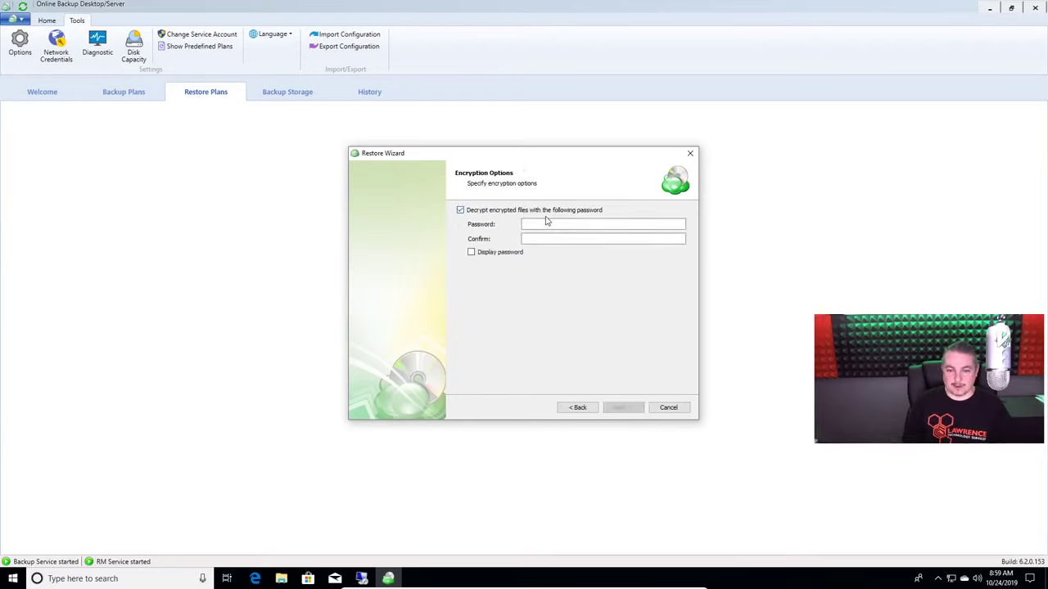
left_click(550, 223)
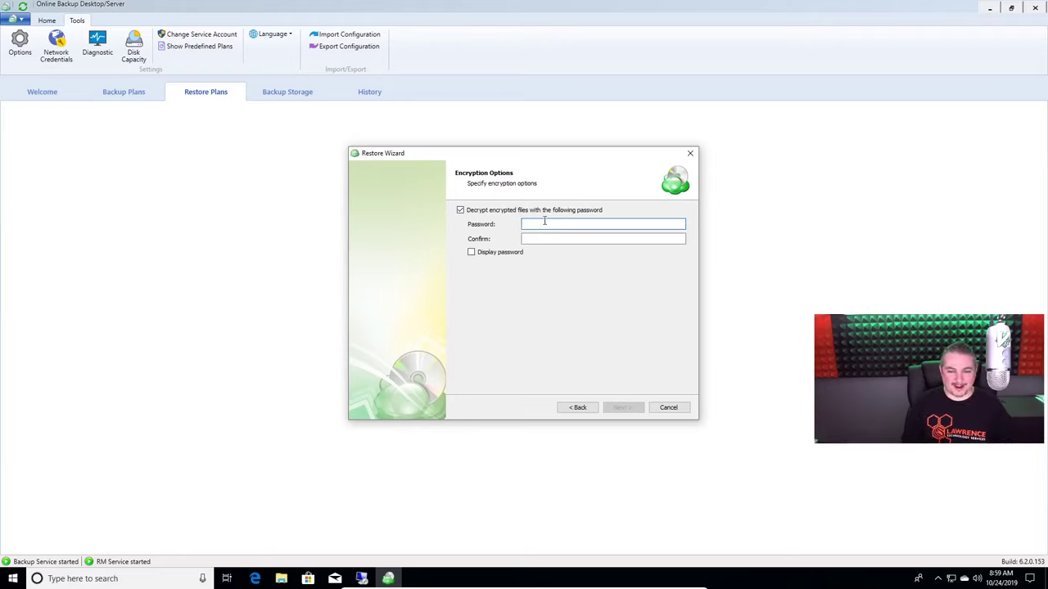
type("********")
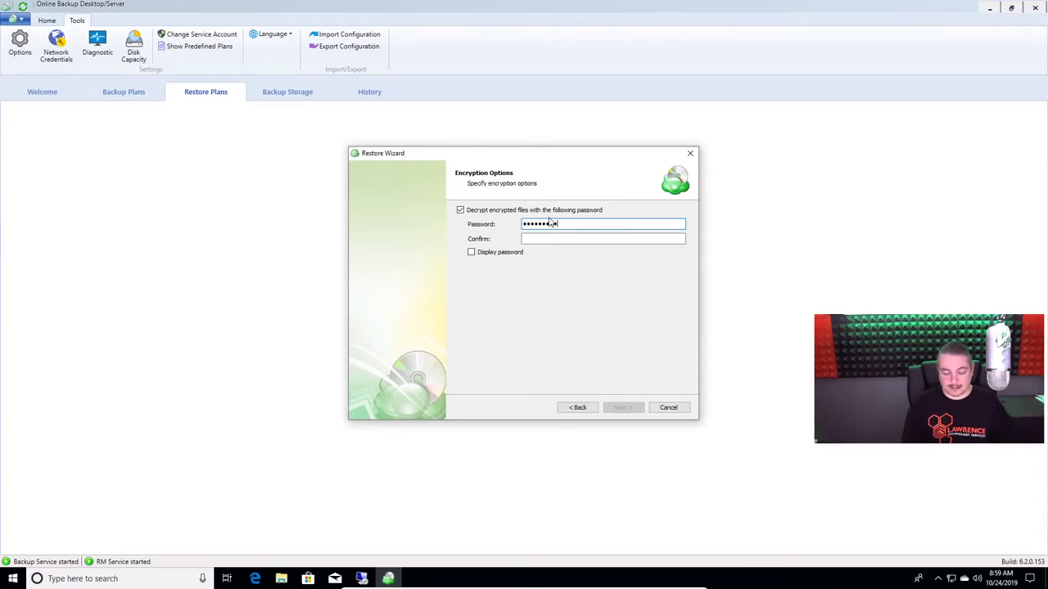
key("ctrl+a")
key("BackSpace")
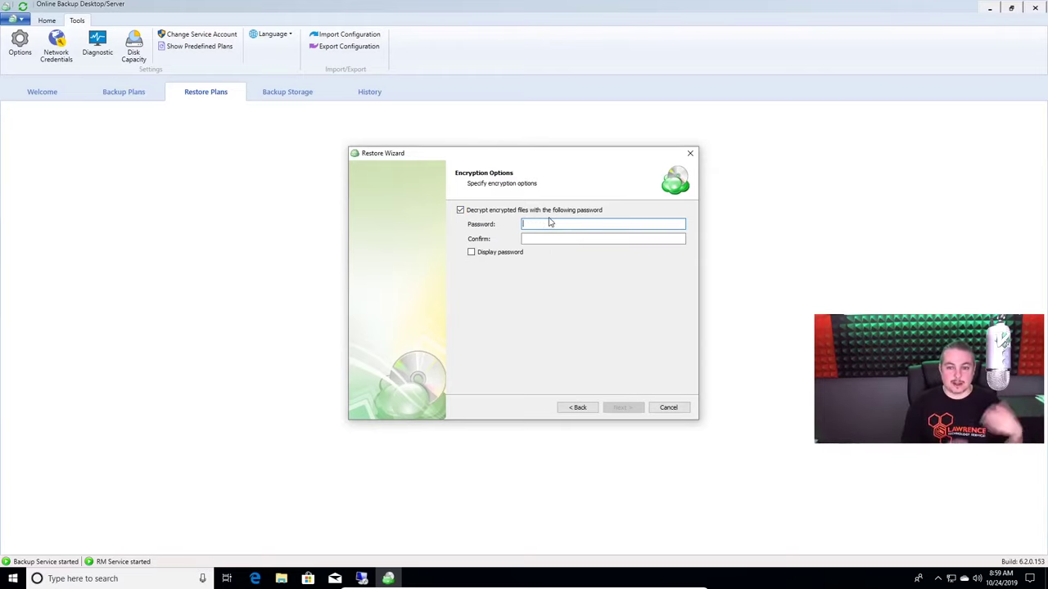
type("••••••••")
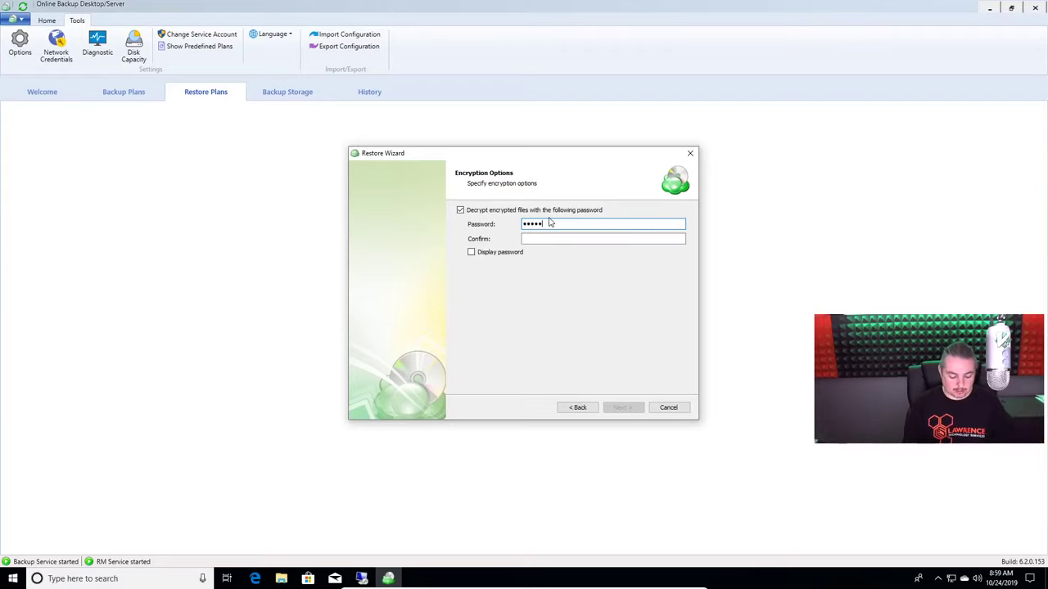
type("•••••••••")
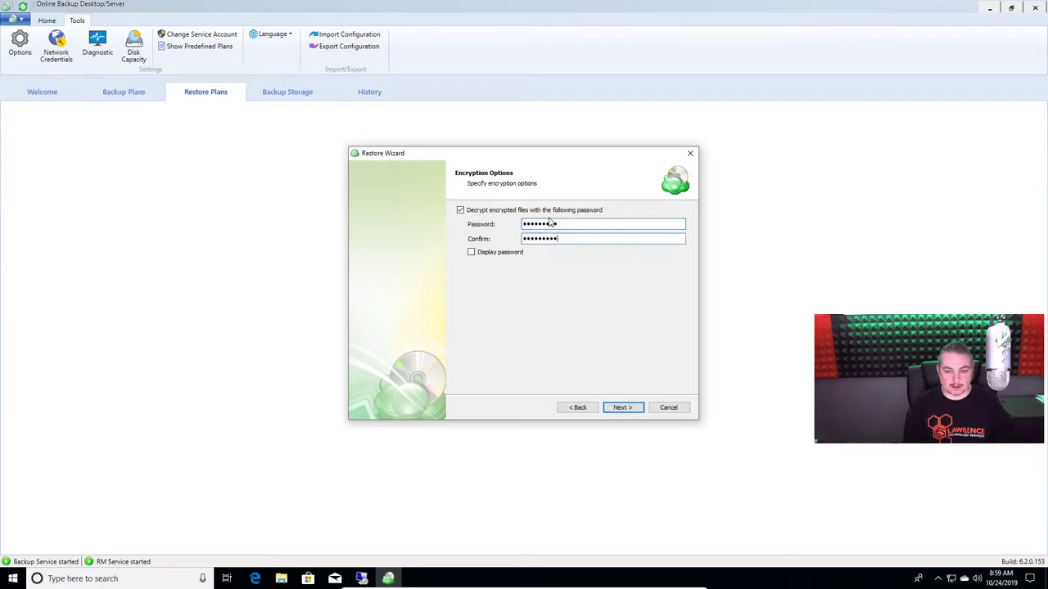
Pass the Notification and Summary pages and finish creating the restore plan
left_click(637, 407)
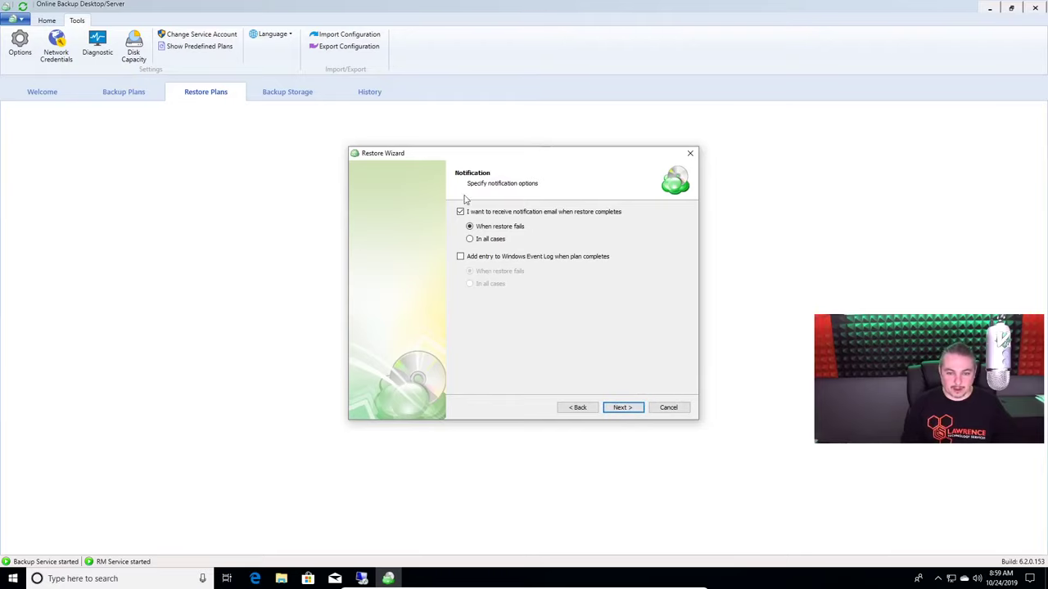
left_click(624, 408)
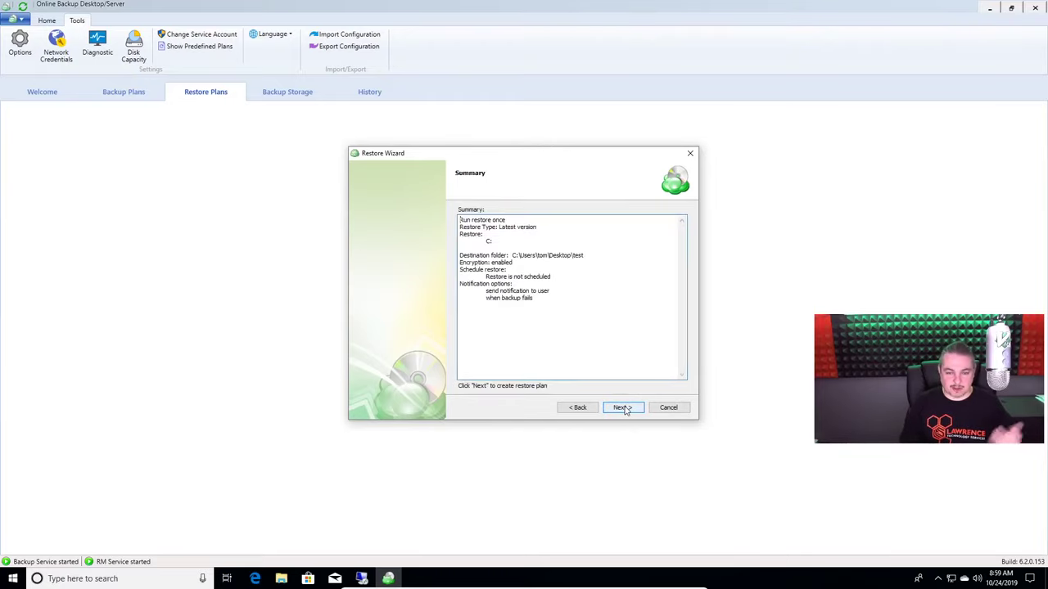
left_click(623, 408)
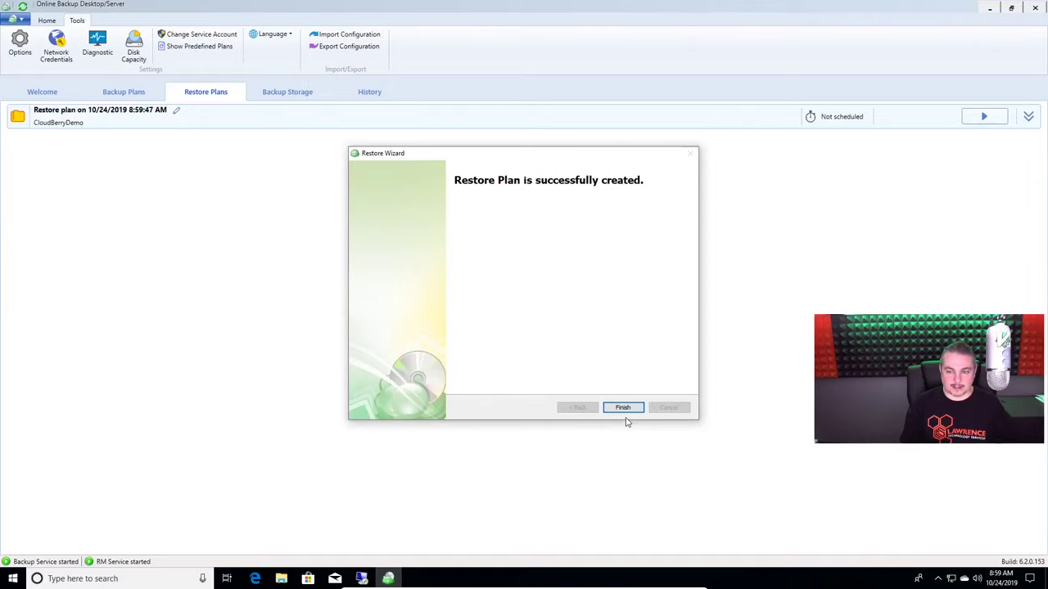
left_click(622, 408)
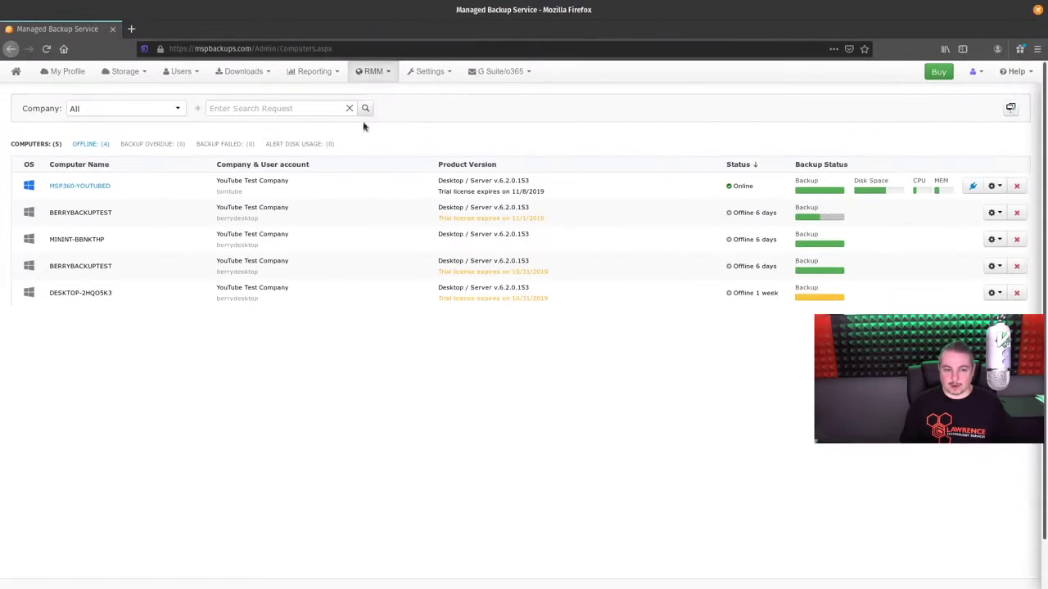
Visit RMM Remote Deploy, then Remote Management, and open MSP360-YOUTUBED's details panel
left_click(372, 72)
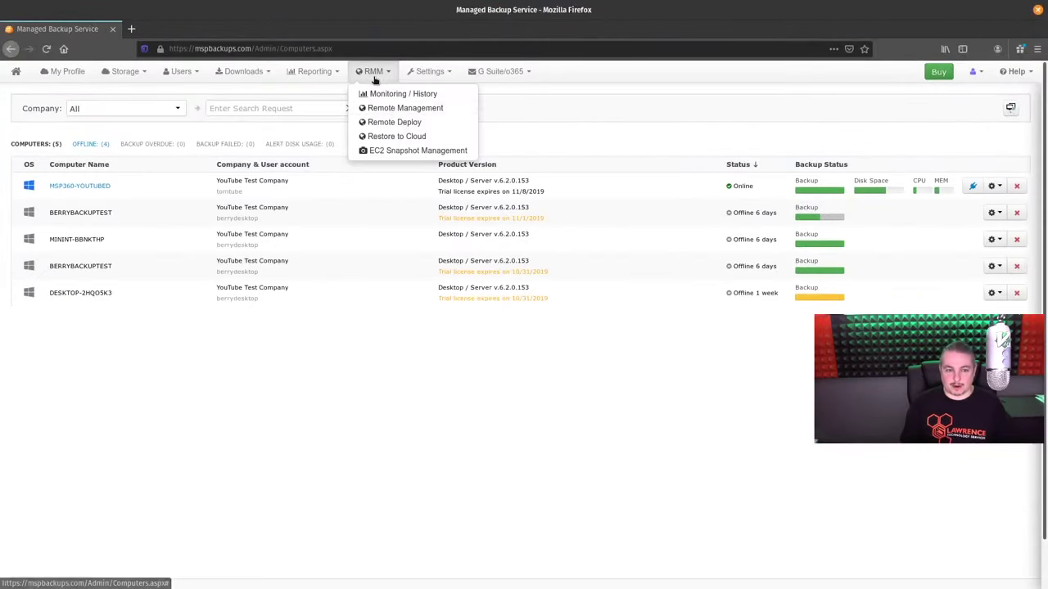
left_click(400, 123)
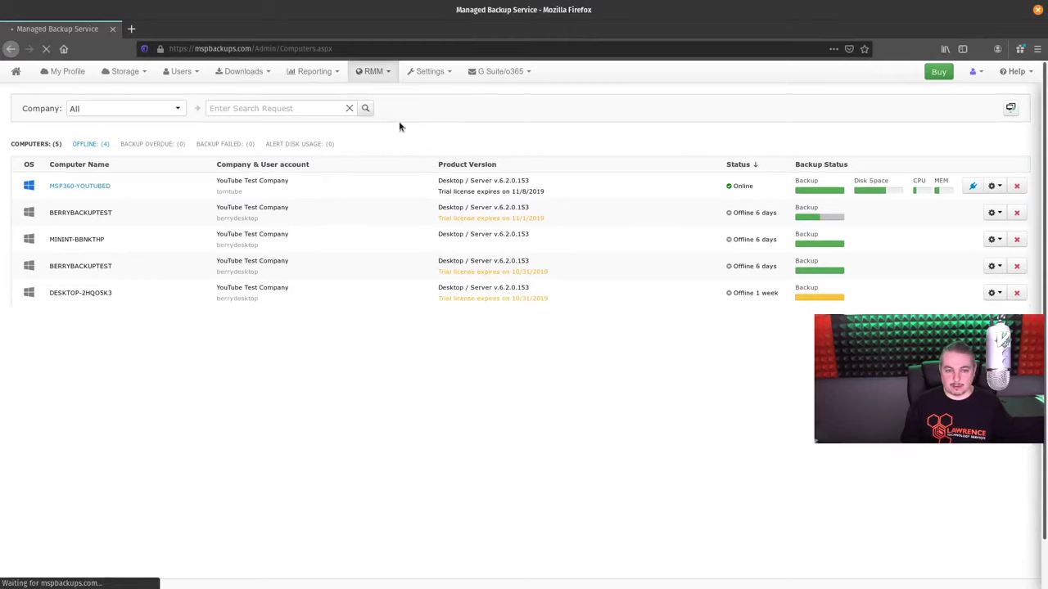
left_click(374, 74)
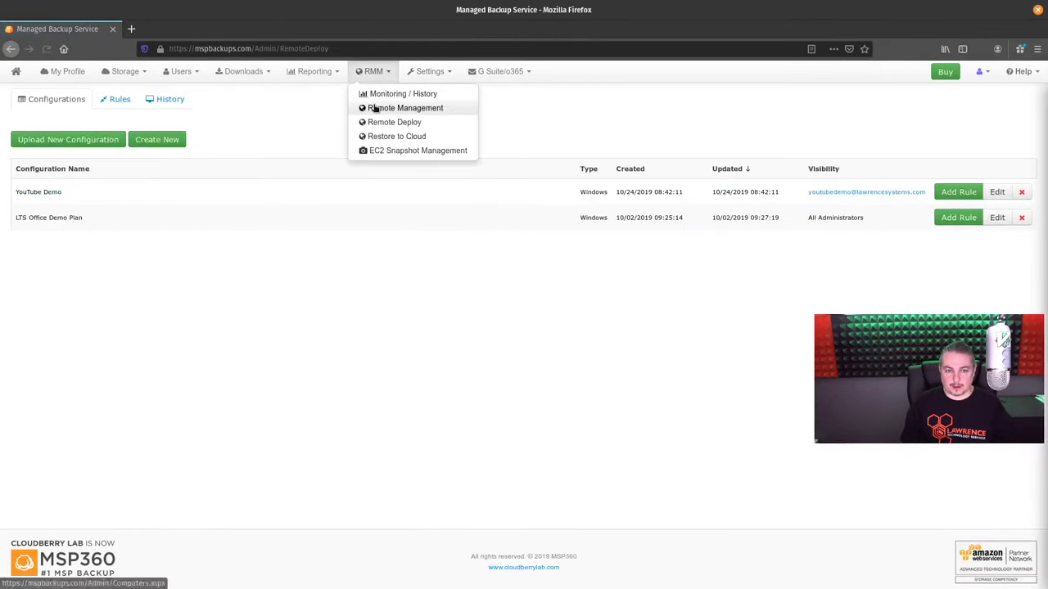
left_click(374, 108)
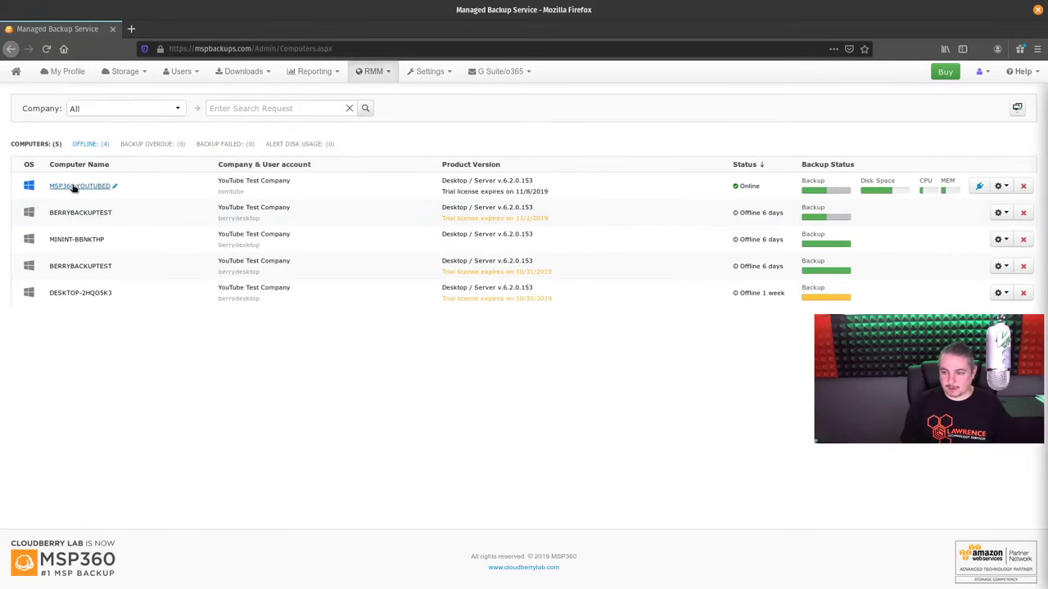
left_click(73, 187)
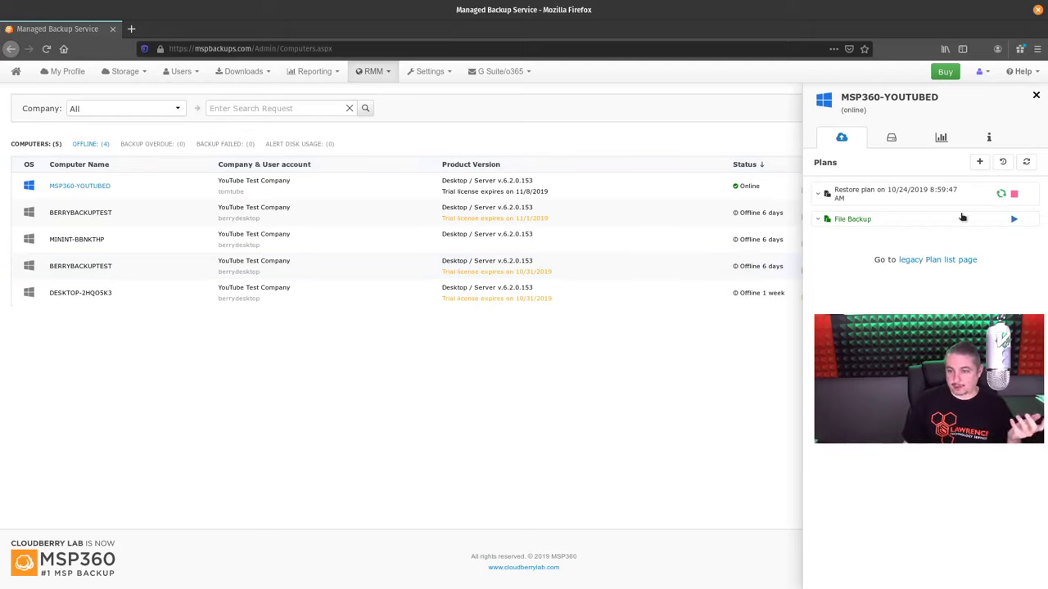
Review File Backup plus Disk space, CPU/MEM and System Info tabs, then open MSP360-YOUTUBED's gear menu
left_click(871, 221)
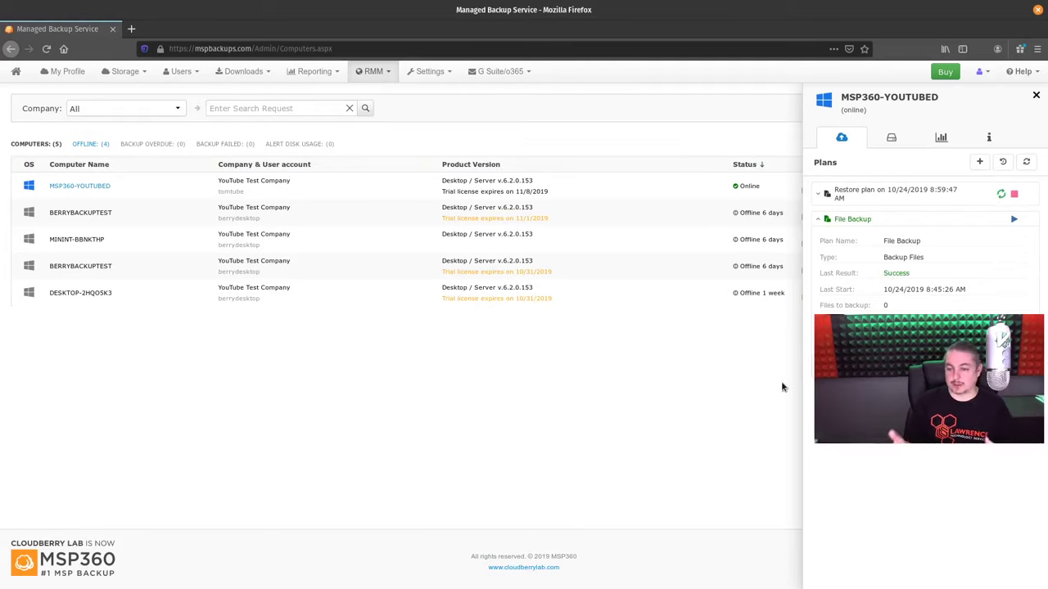
left_click(891, 137)
left_click(941, 138)
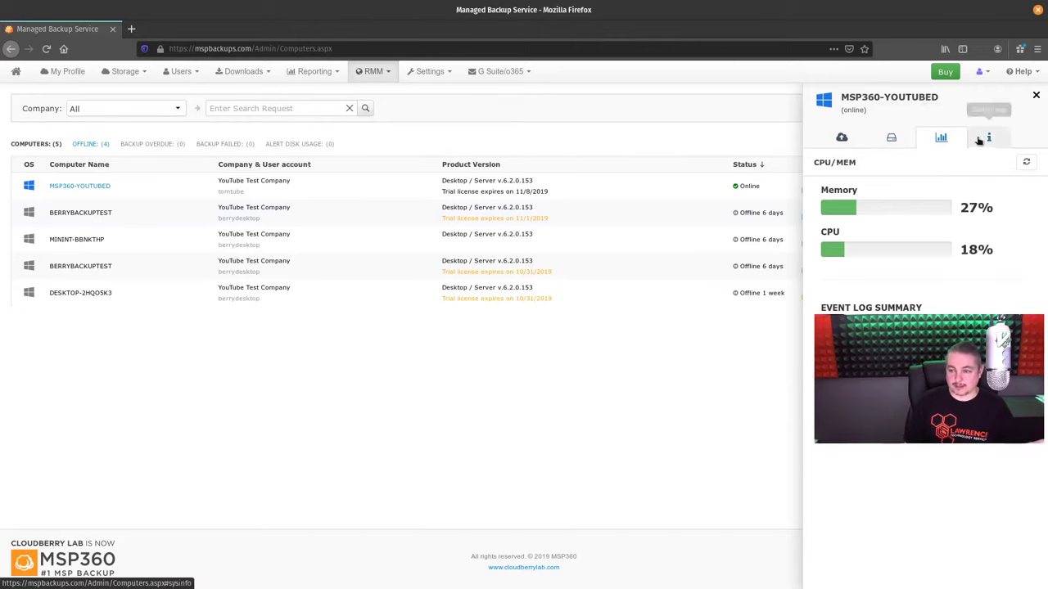
left_click(989, 137)
left_click(842, 137)
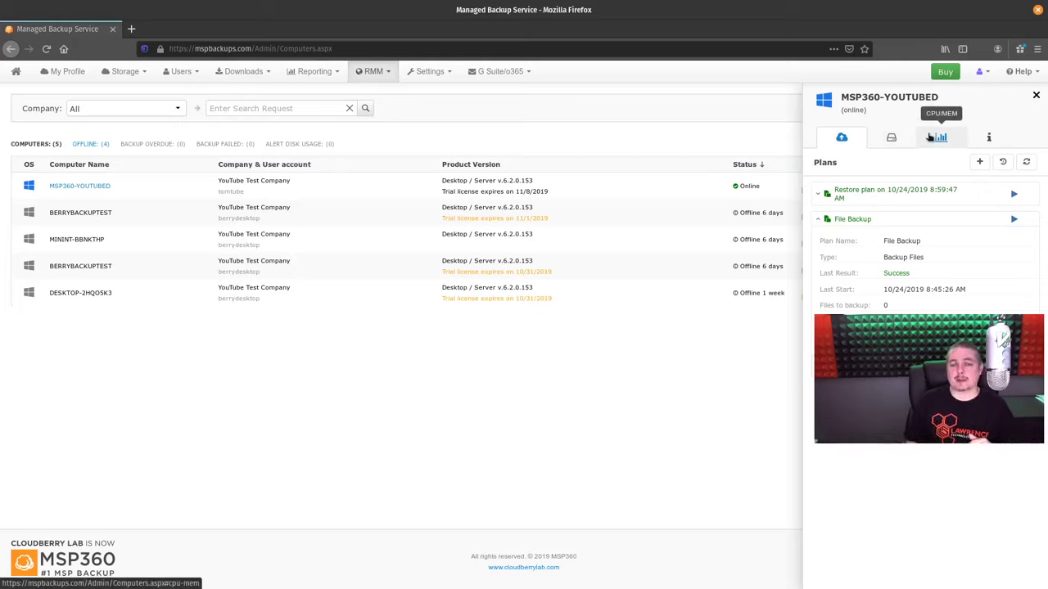
left_click(900, 219)
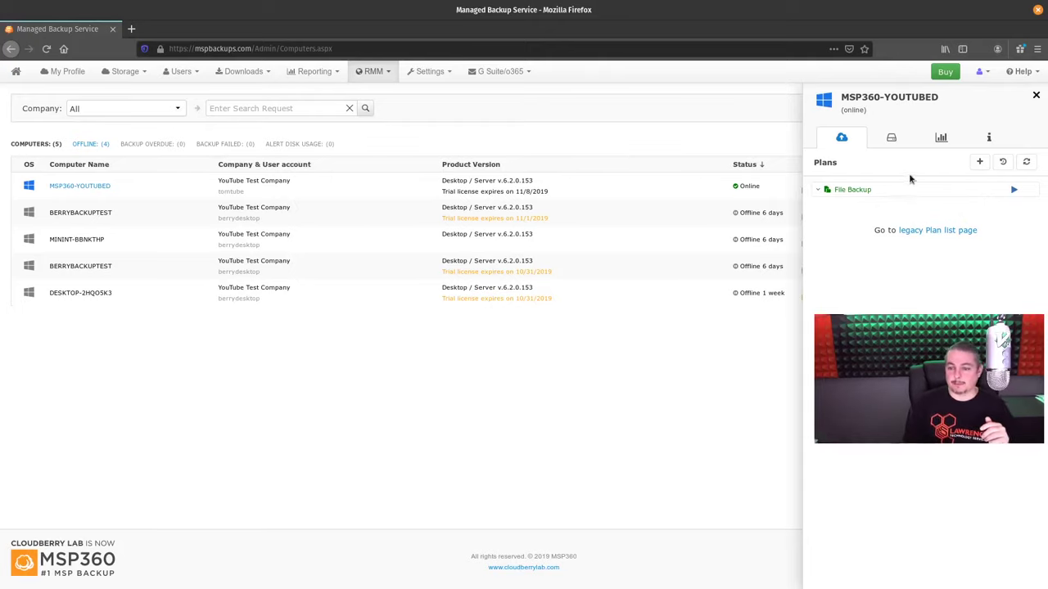
left_click(991, 186)
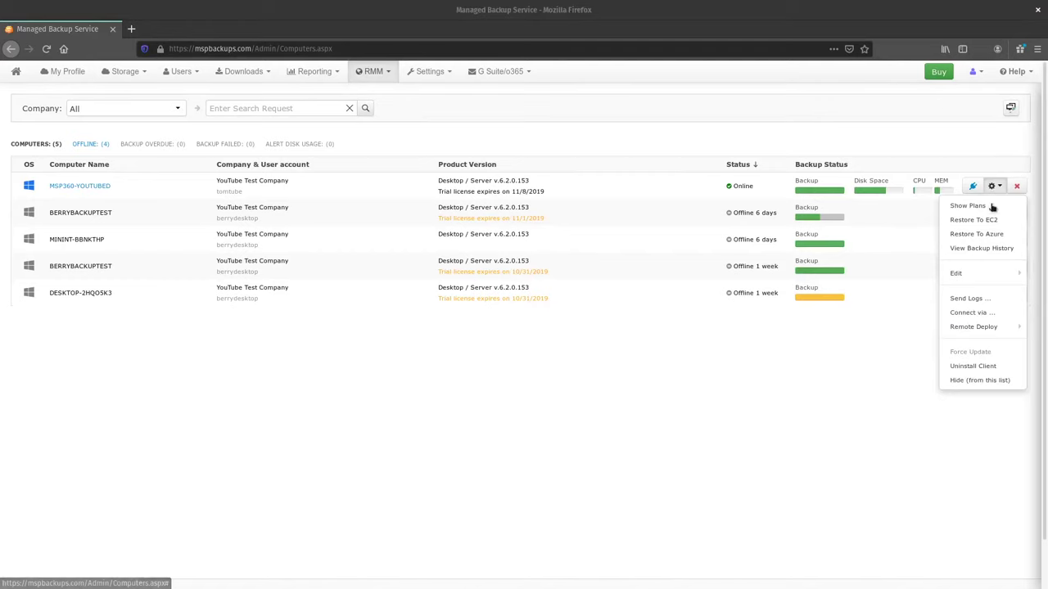
Import MSP360-YOUTUBED's setup via Remote Deploy > Import configuration, then view the Remote Deploy page
mouse_move(990, 273)
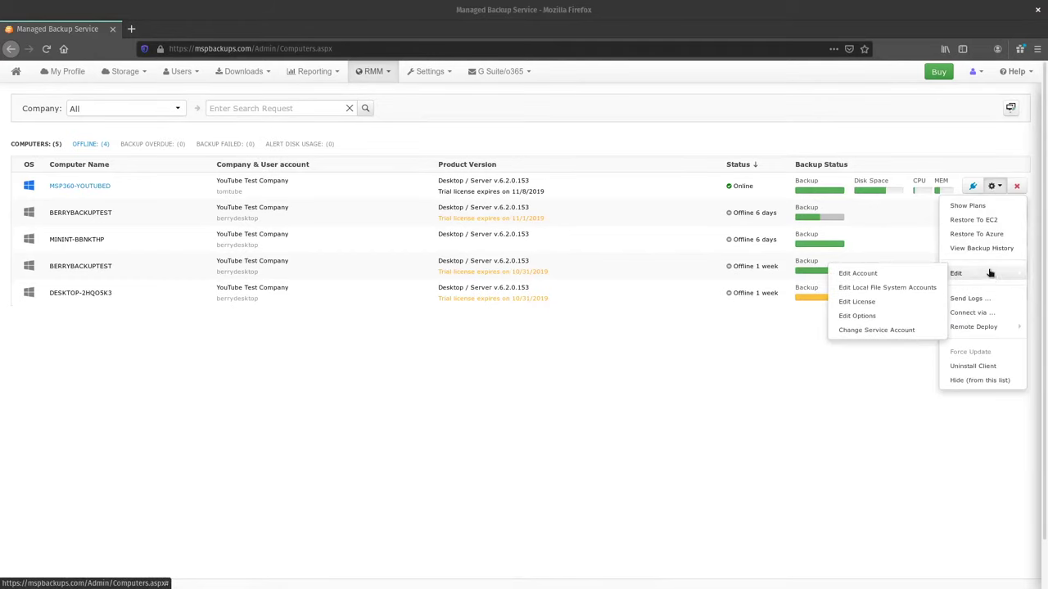
mouse_move(987, 326)
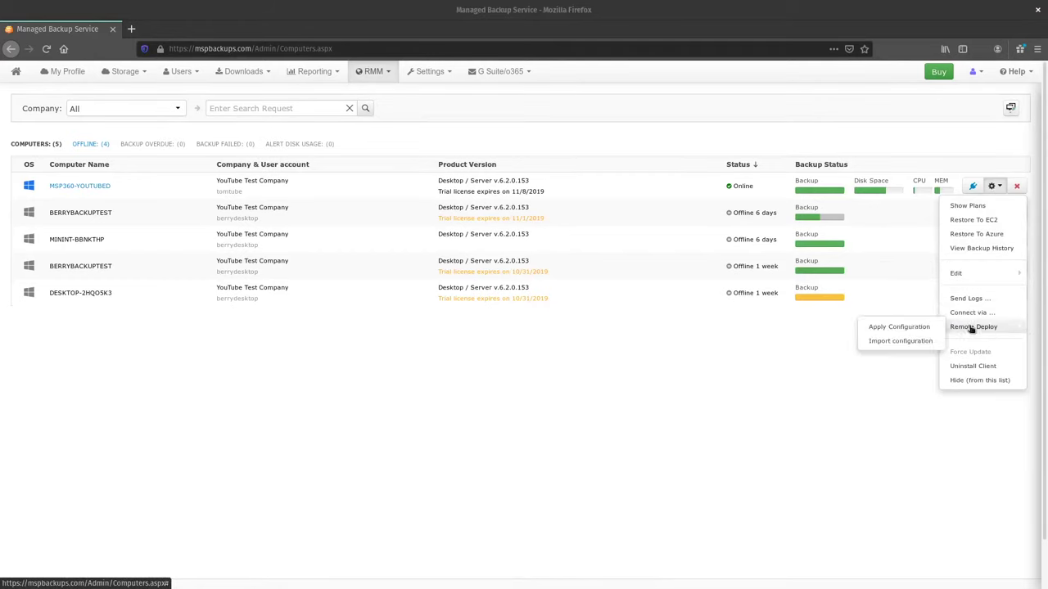
left_click(896, 342)
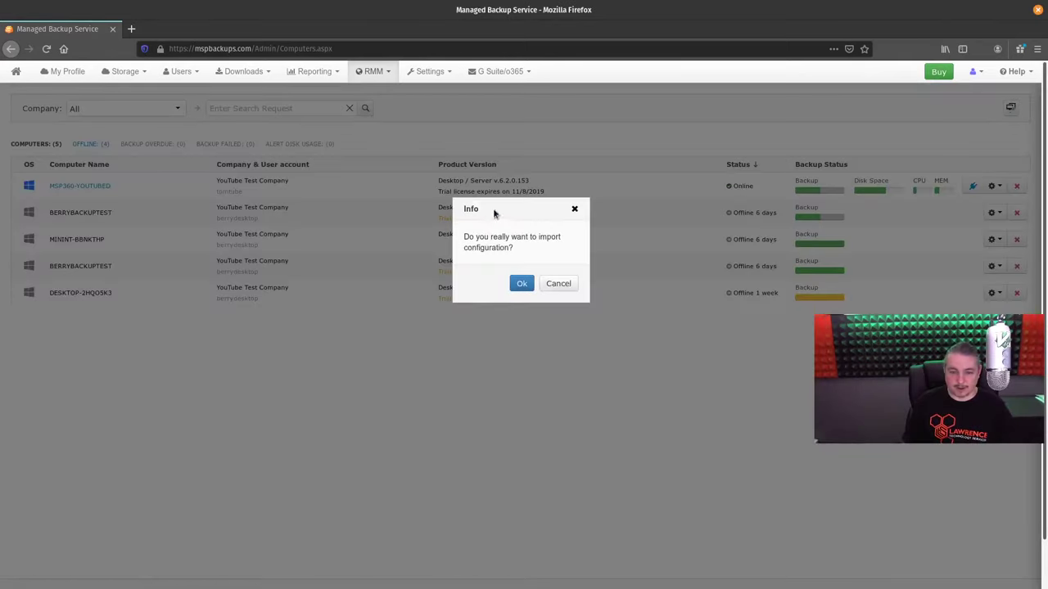
left_click(523, 284)
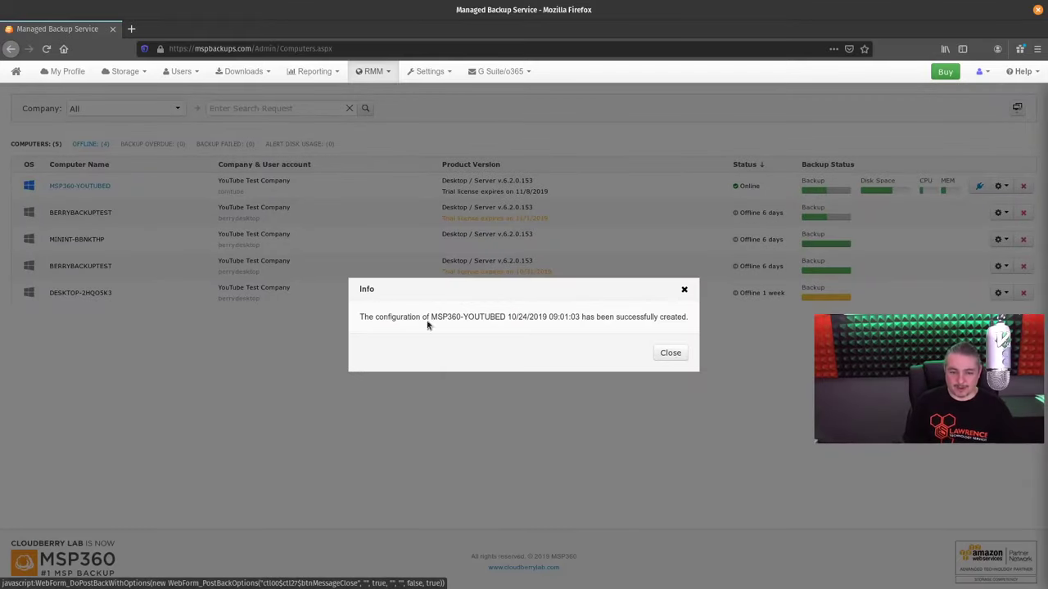
left_click(670, 353)
left_click(388, 71)
left_click(401, 124)
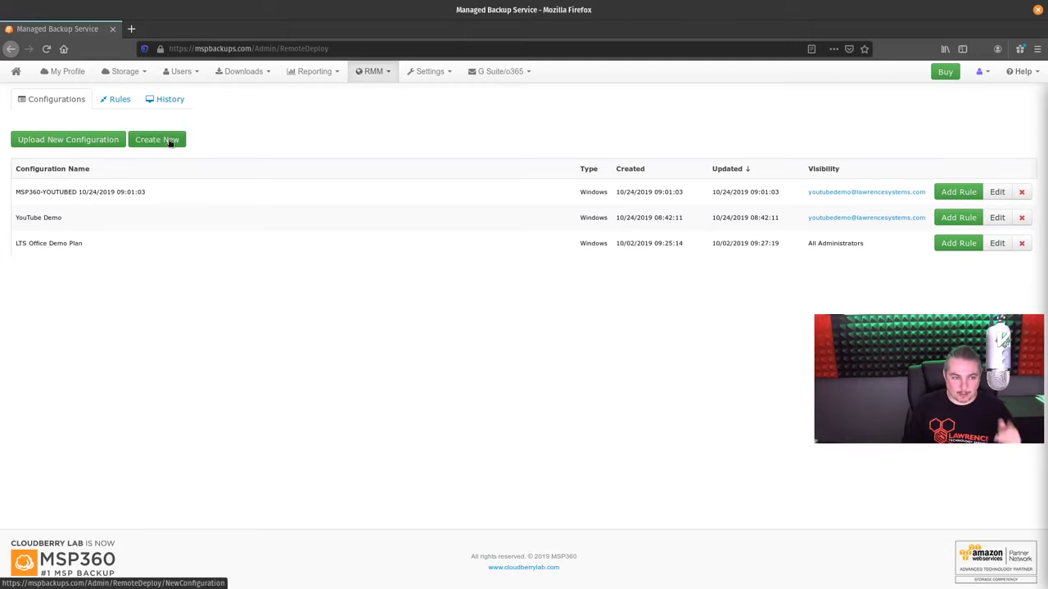
Start a new deploy configuration and inspect the Add Backup Plan and Add Restore Plan lists
left_click(169, 140)
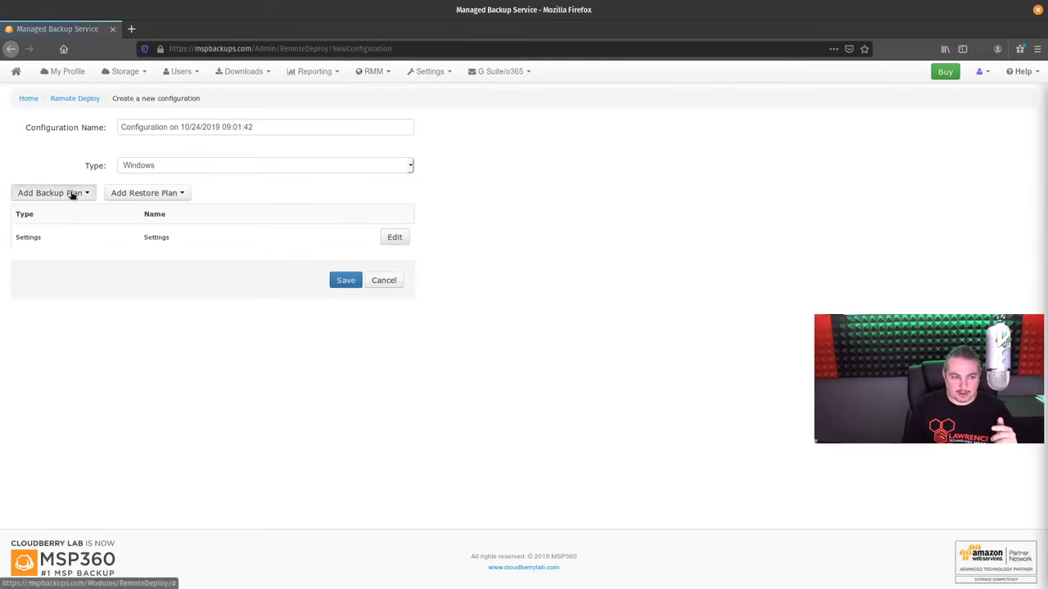
left_click(71, 194)
left_click(144, 194)
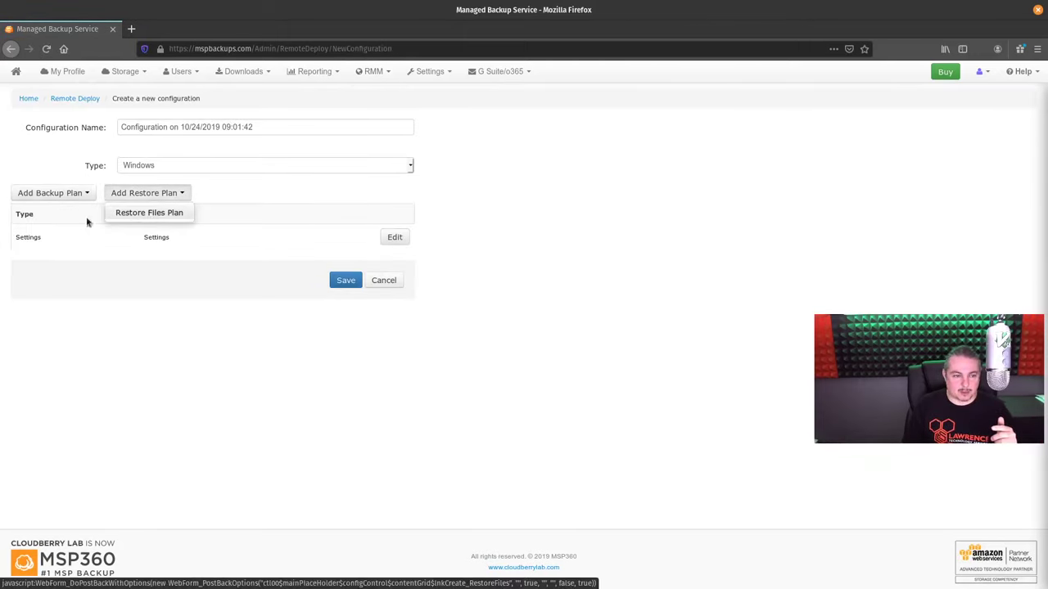
left_click(52, 195)
left_click(160, 194)
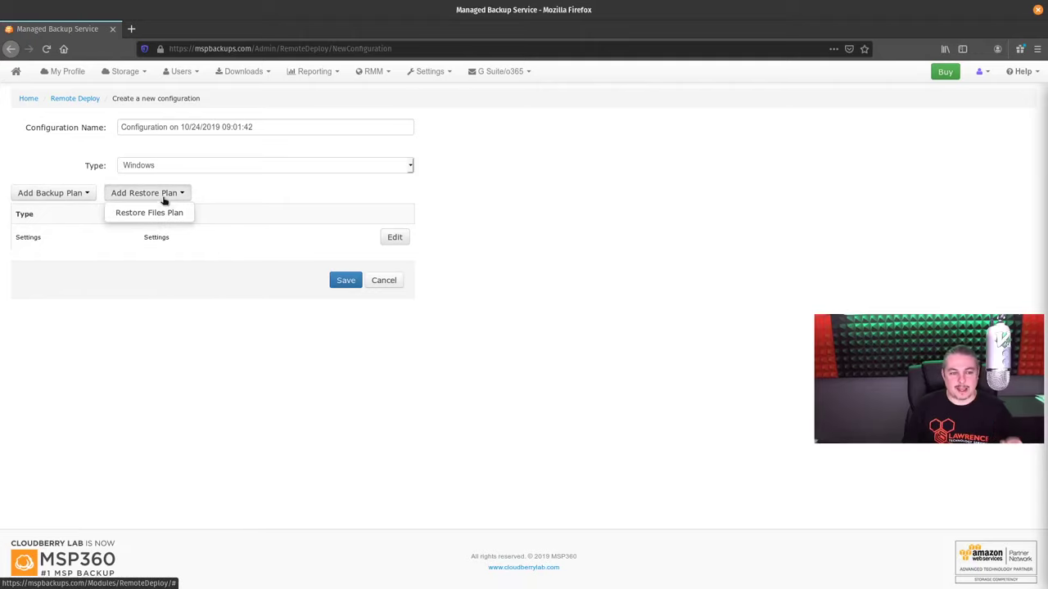
left_click(64, 204)
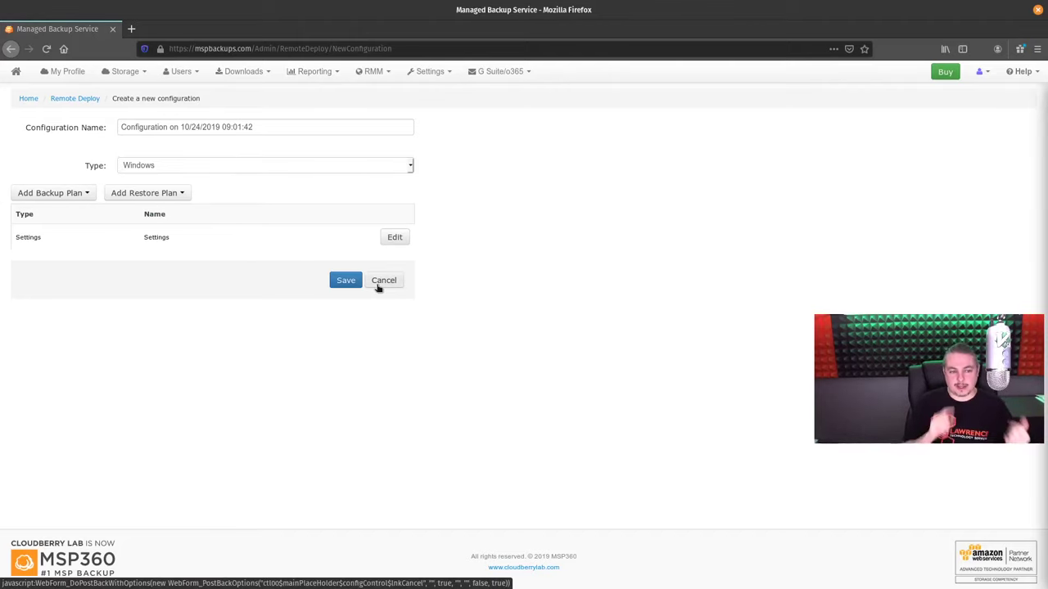
Inspect the configuration Type dropdown, keeping Windows selected
left_click(411, 166)
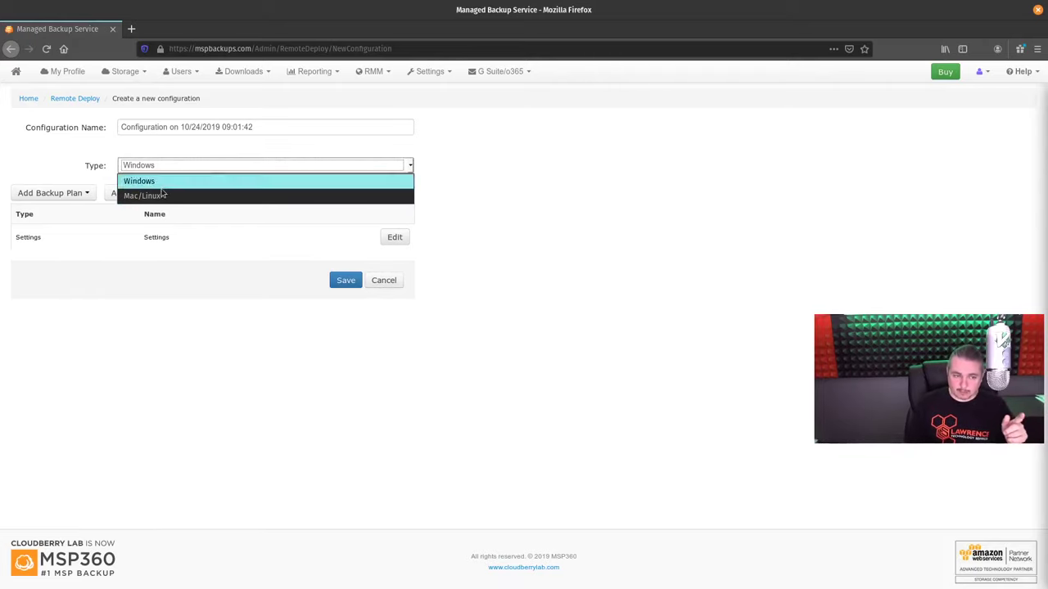
left_click(256, 204)
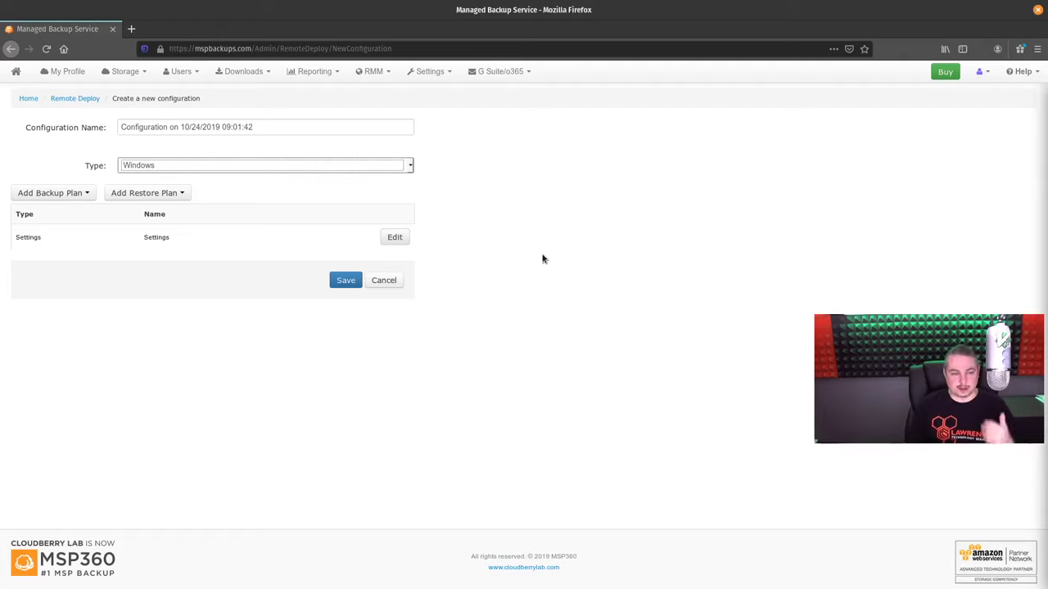
left_click(373, 167)
left_click(371, 166)
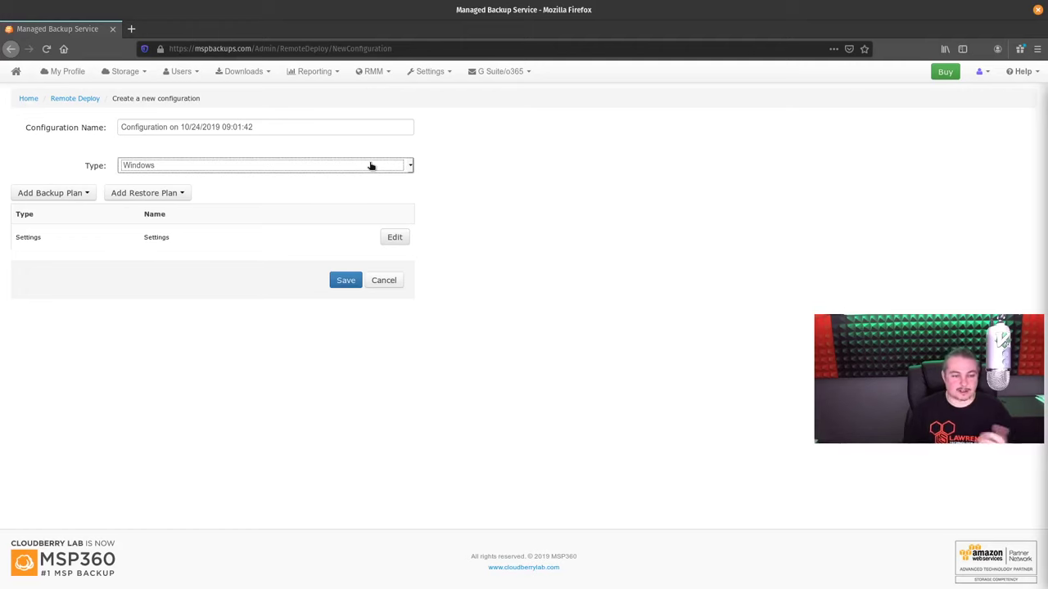
left_click(371, 165)
left_click(515, 170)
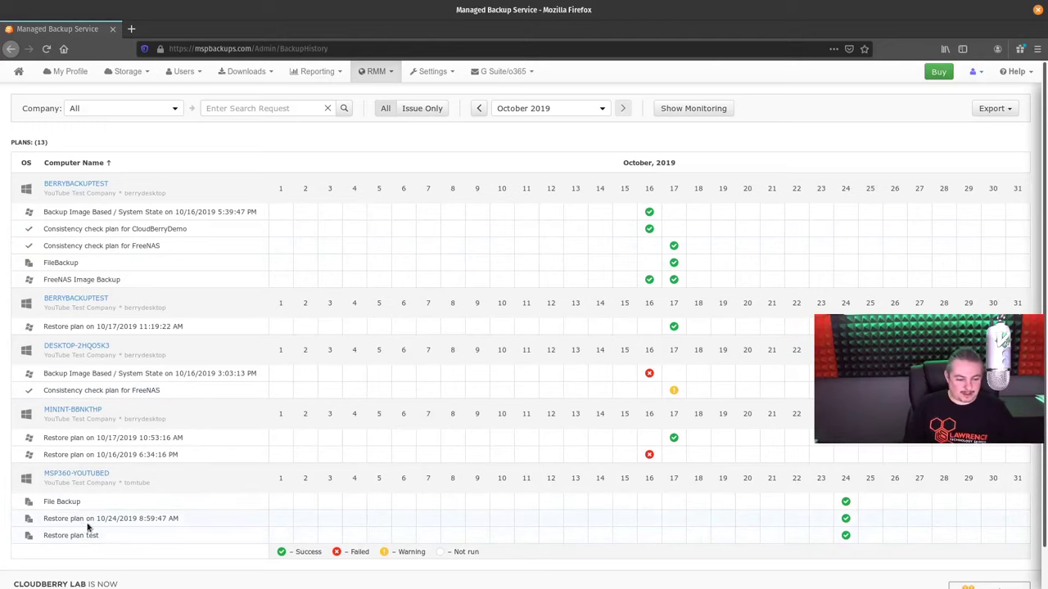
Open Restore plan test's October 24 run details from the history grid, then close them
triple_click(144, 515)
left_click(144, 514)
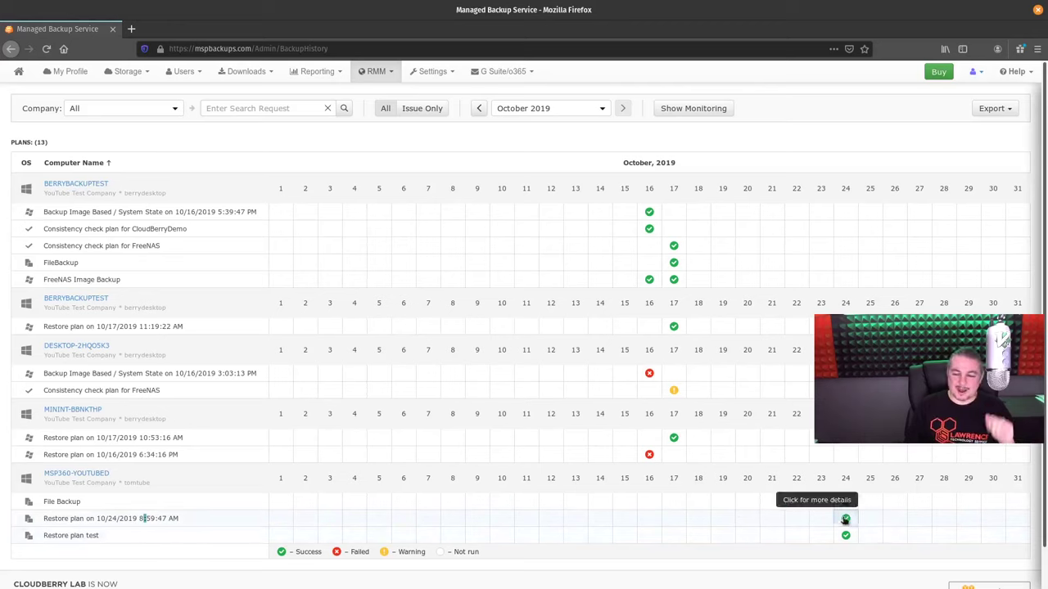
triple_click(107, 518)
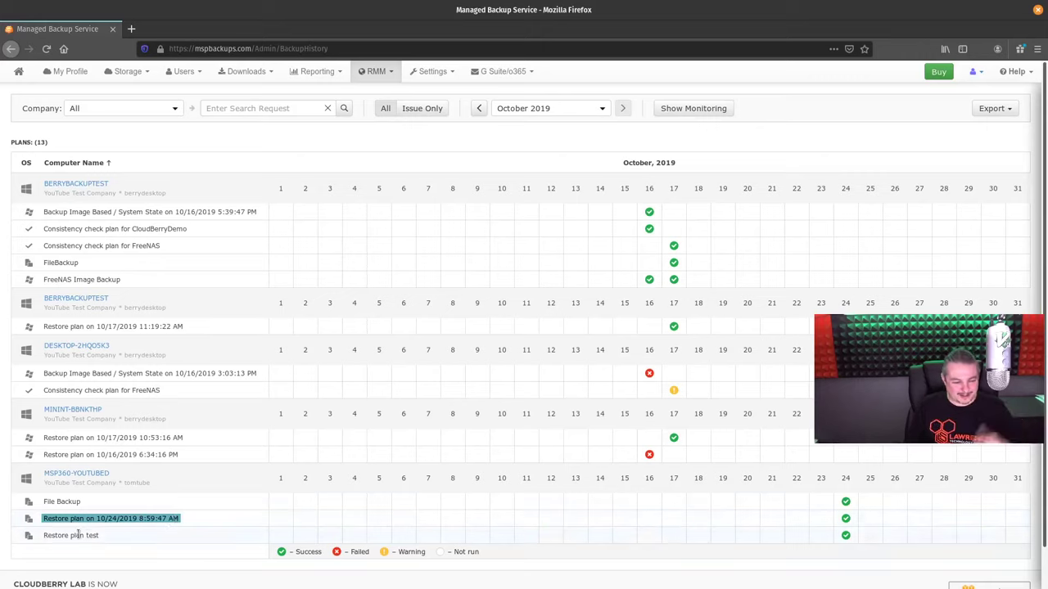
triple_click(79, 535)
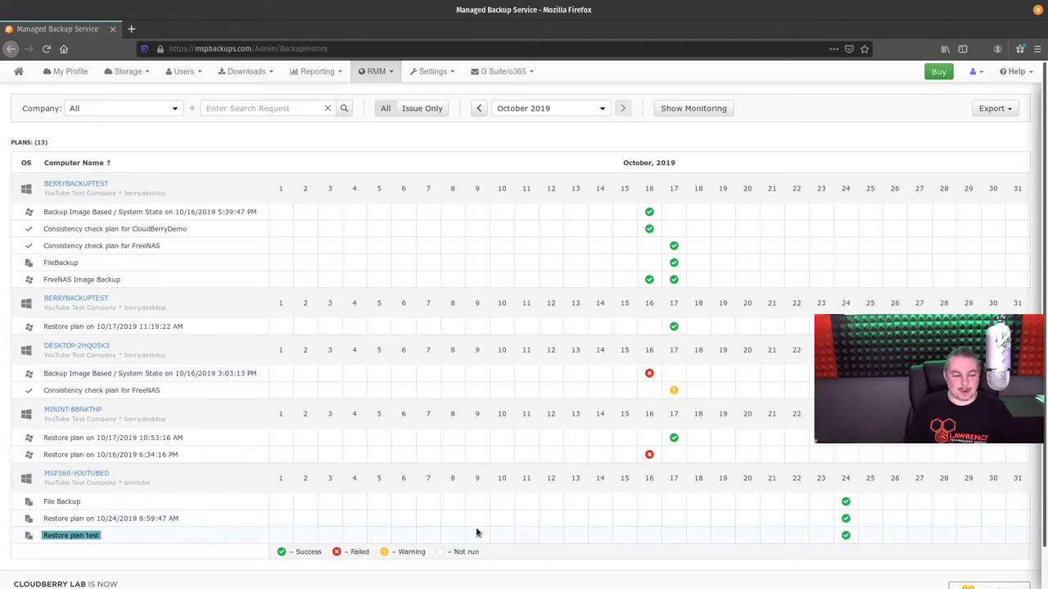
left_click(844, 536)
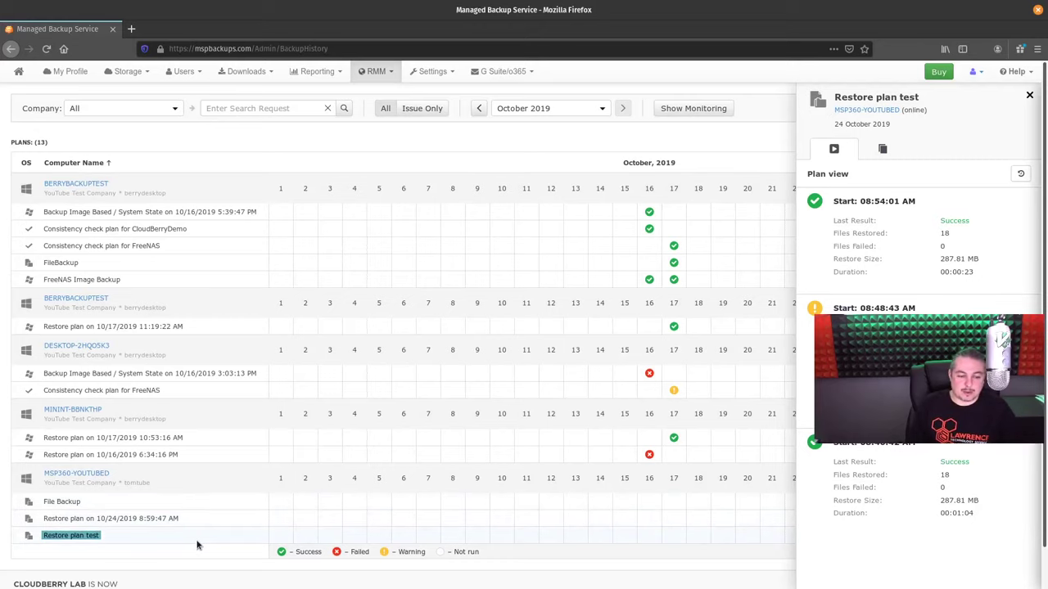
left_click(1028, 95)
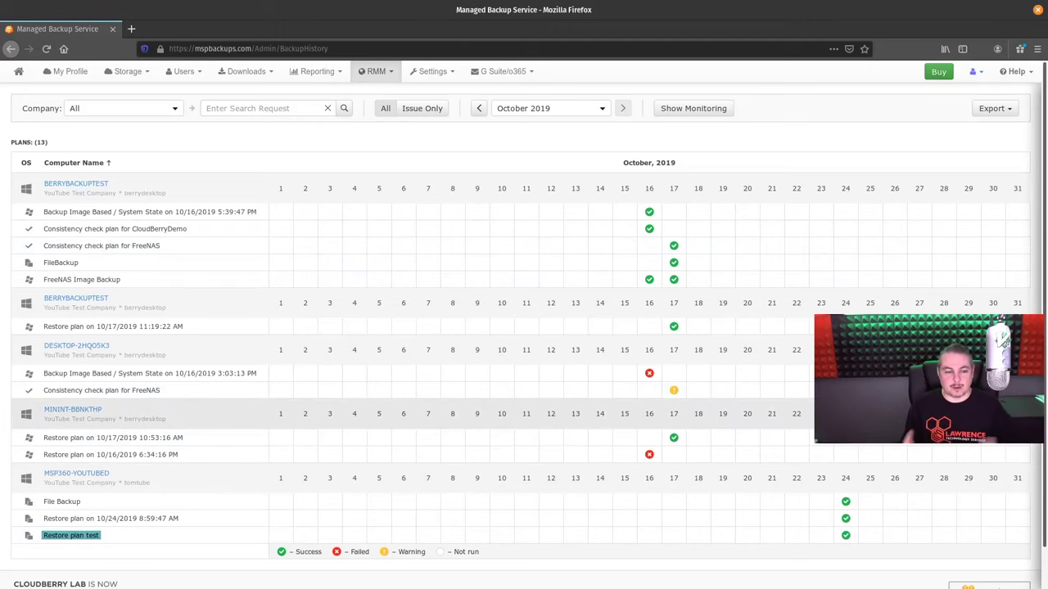
Keep the Company filter at All and switch the history to Issue Only
scroll(739, 426, "down", 1)
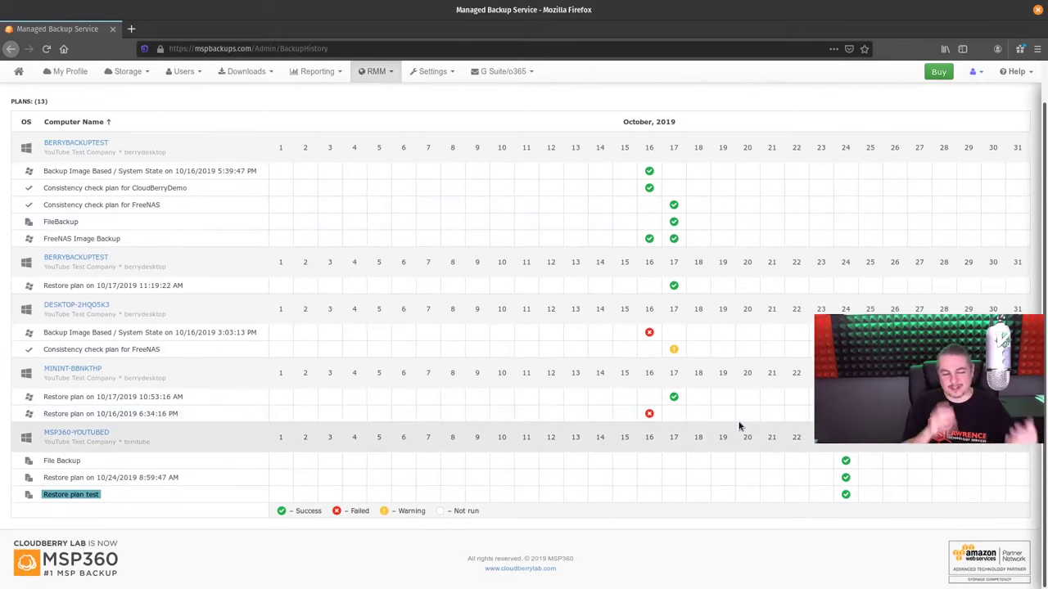
scroll(739, 426, "up", 1)
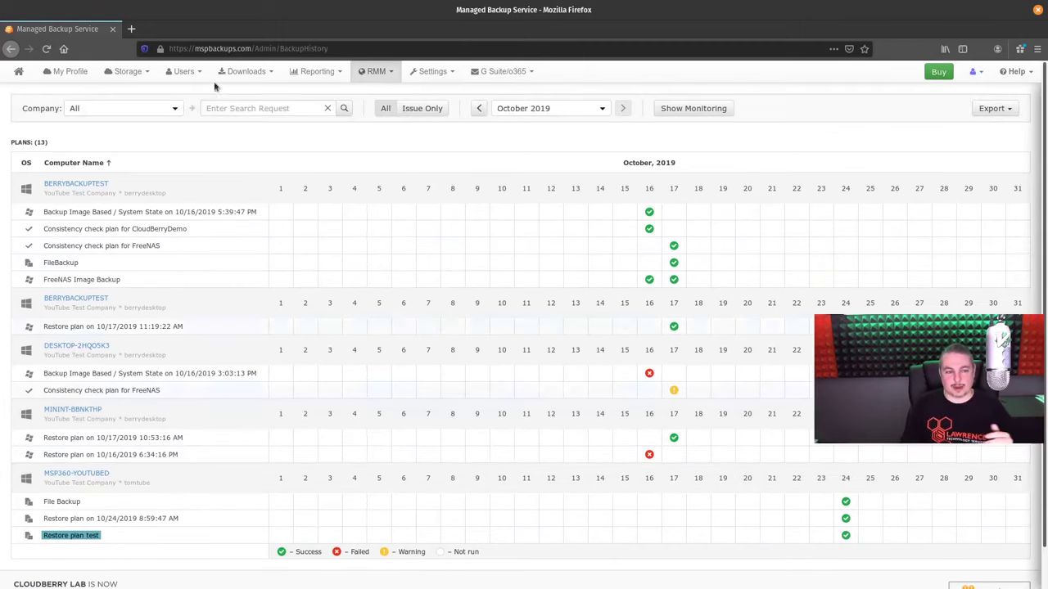
left_click(175, 109)
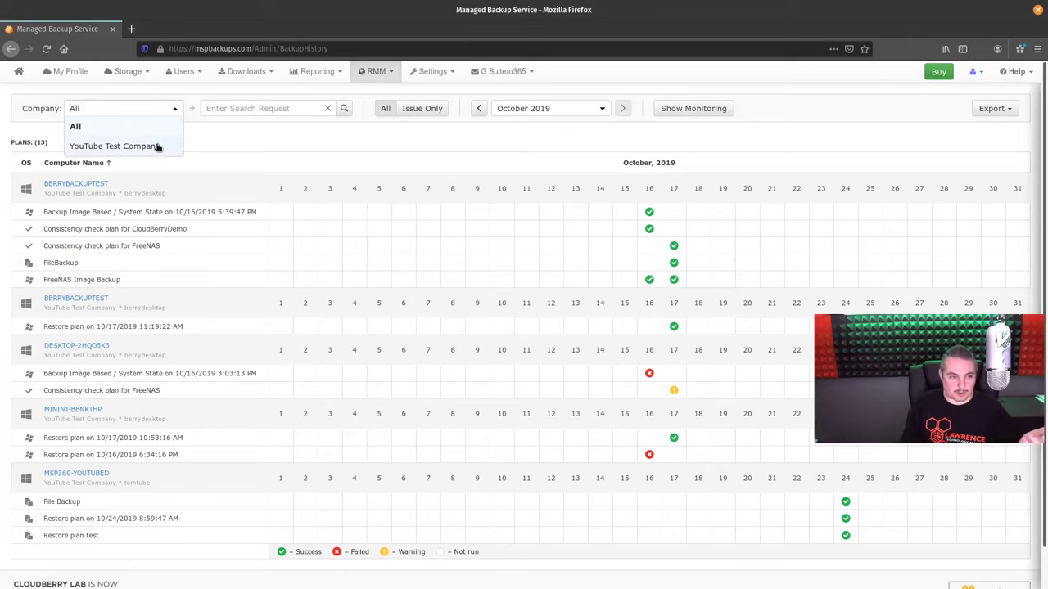
left_click(454, 141)
left_click(430, 110)
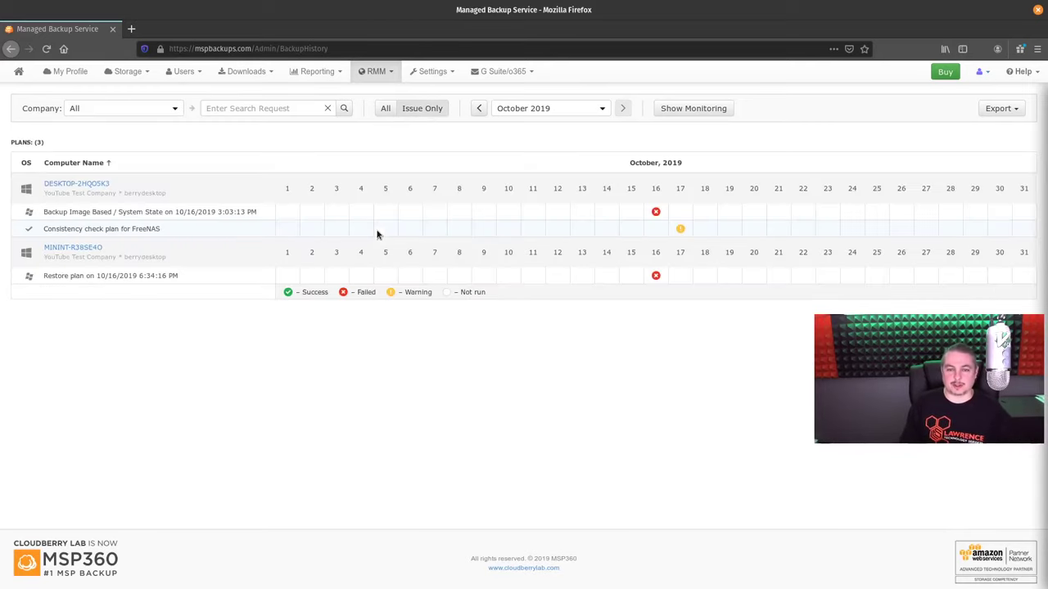
Keep October 2019 as the month and open the Export menu showing Export to CSV
left_click(594, 109)
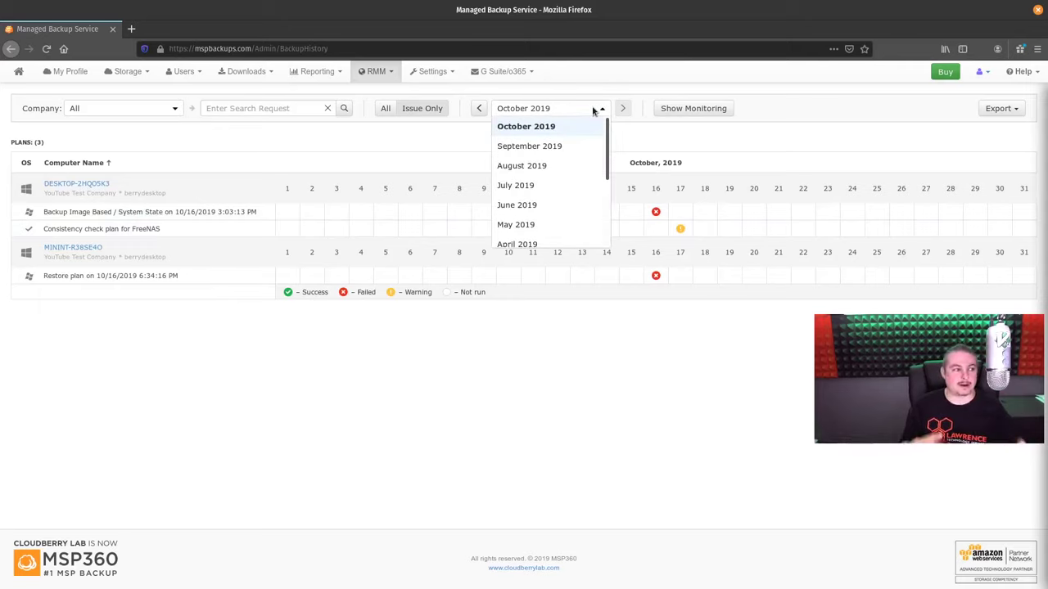
left_click(900, 127)
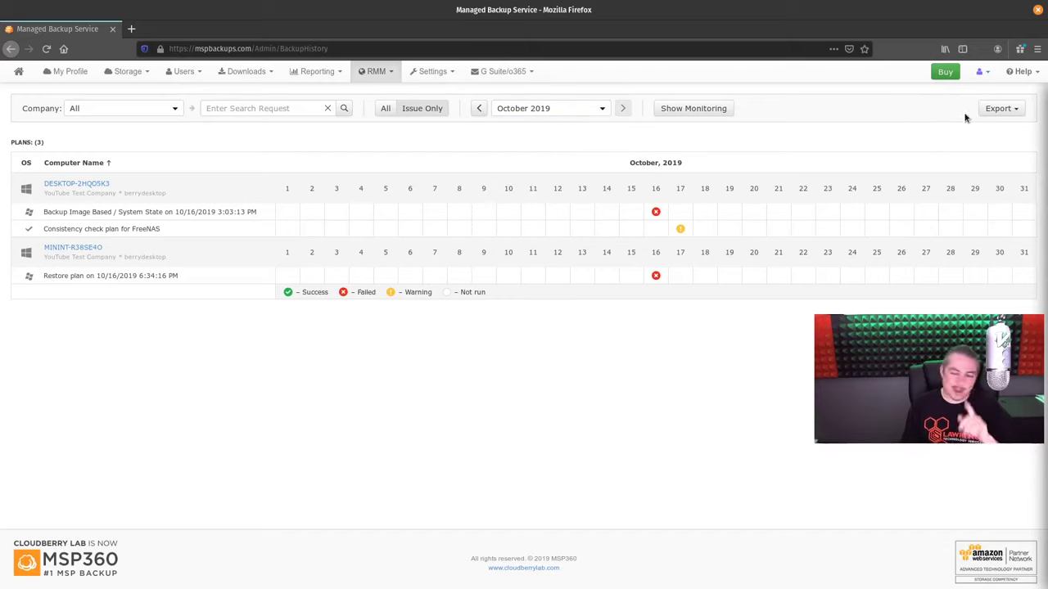
left_click(1004, 108)
left_click(901, 145)
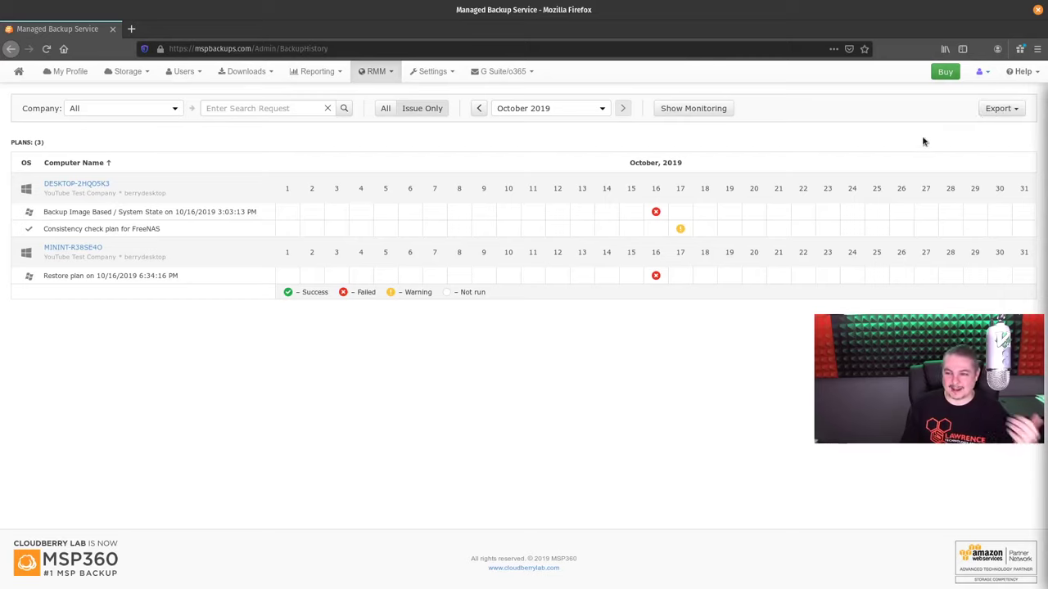
left_click(992, 108)
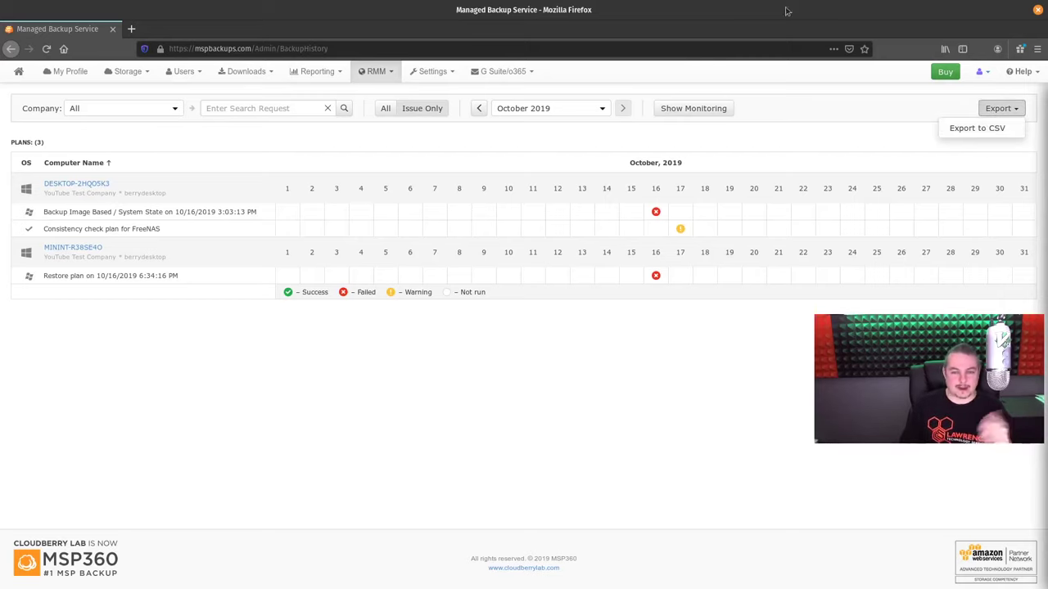
Browse the Settings, Reporting, Downloads, Users and Storage menus, then open My Profile
left_click(432, 72)
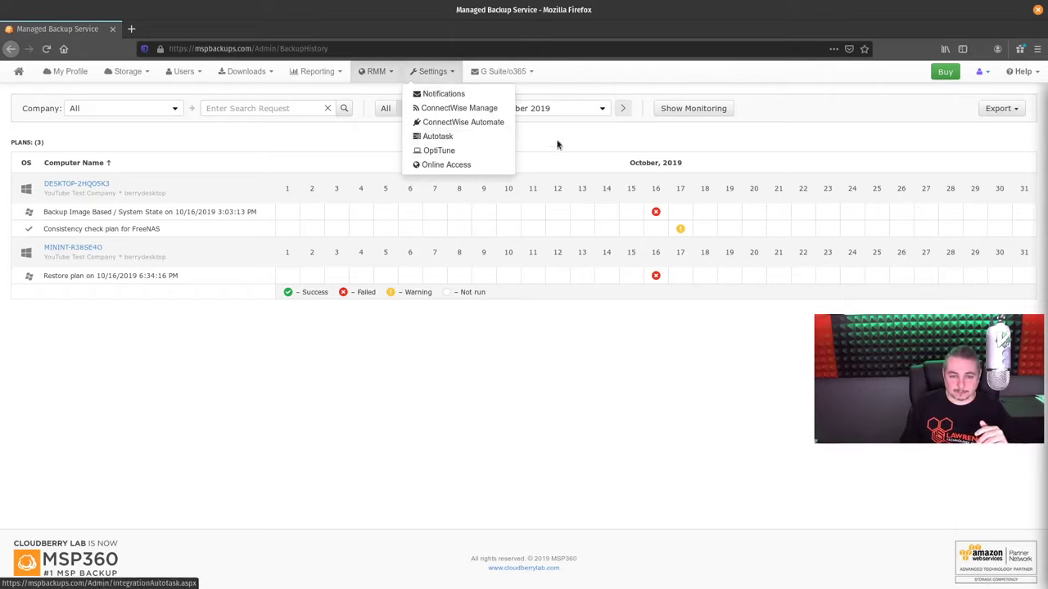
left_click(567, 149)
left_click(429, 71)
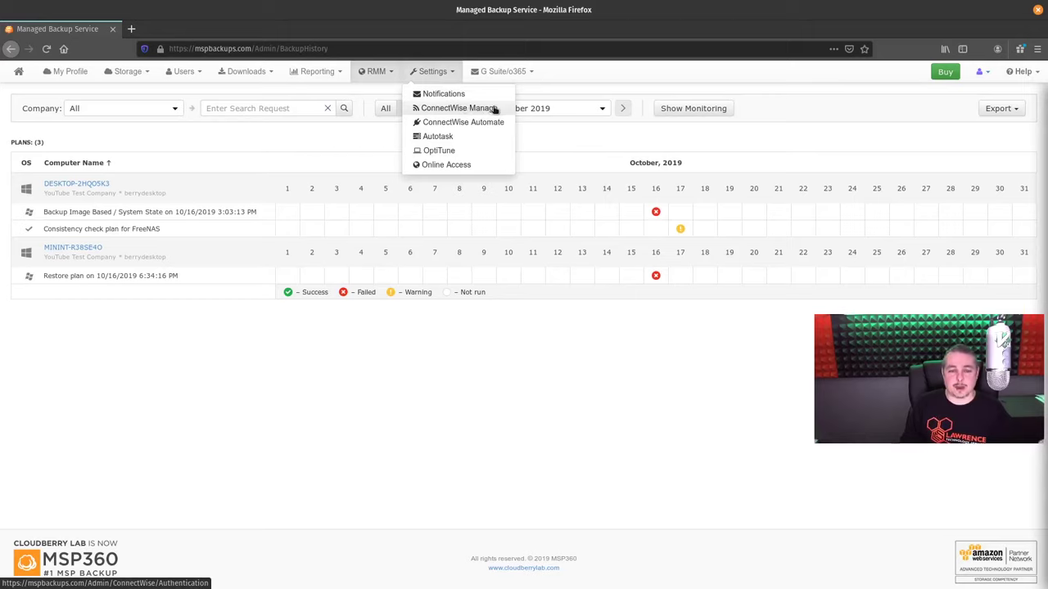
left_click(572, 159)
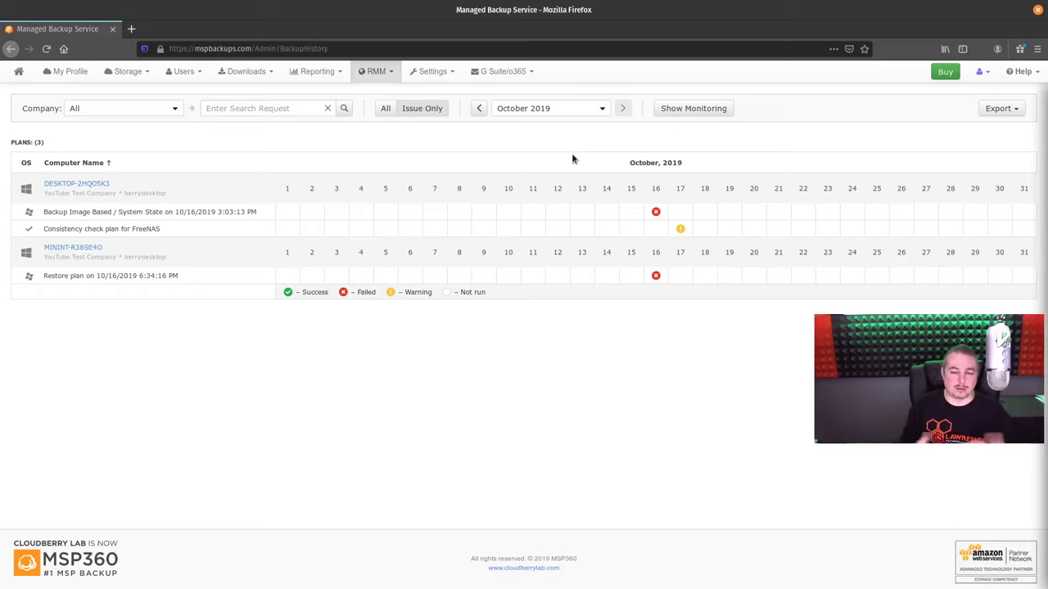
left_click(315, 71)
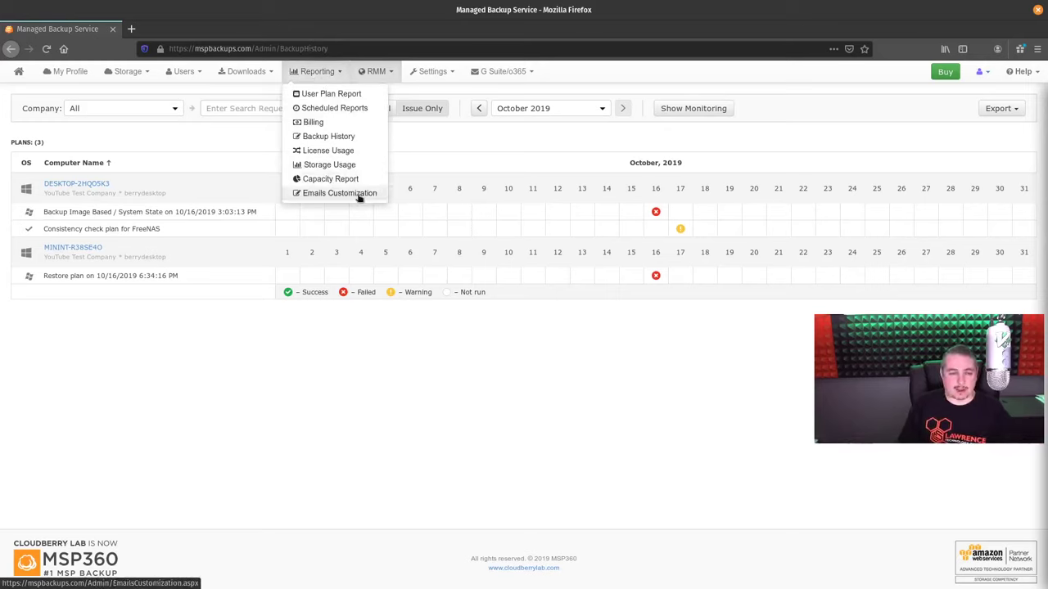
left_click(247, 71)
left_click(188, 73)
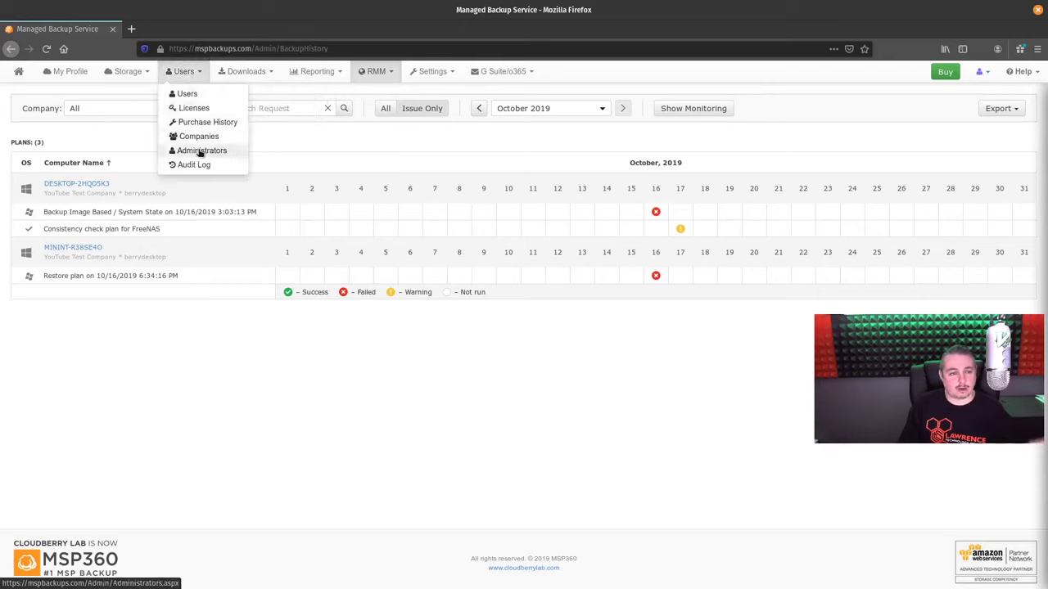
left_click(126, 72)
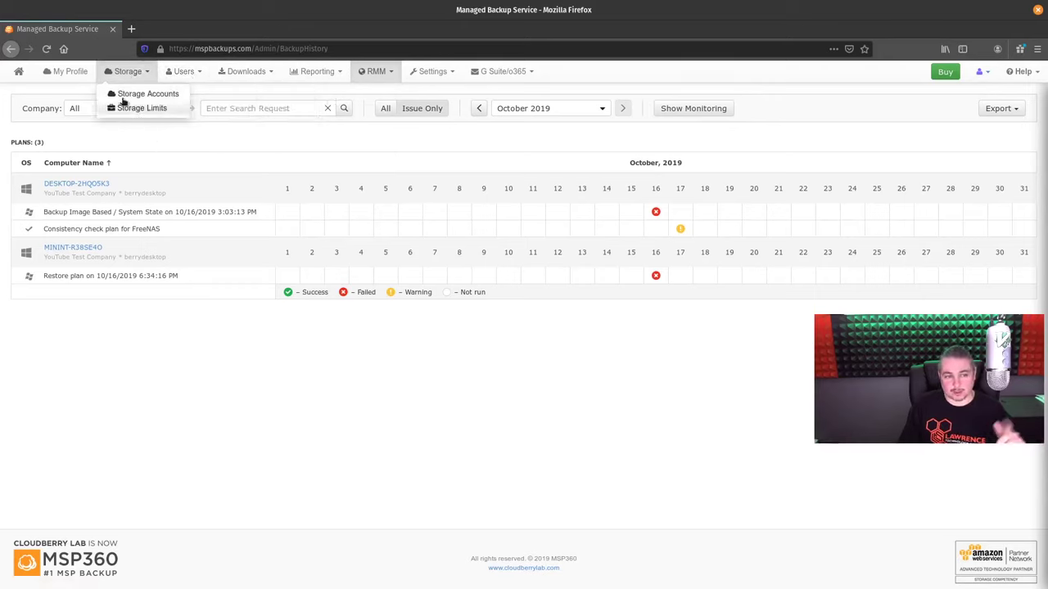
left_click(65, 72)
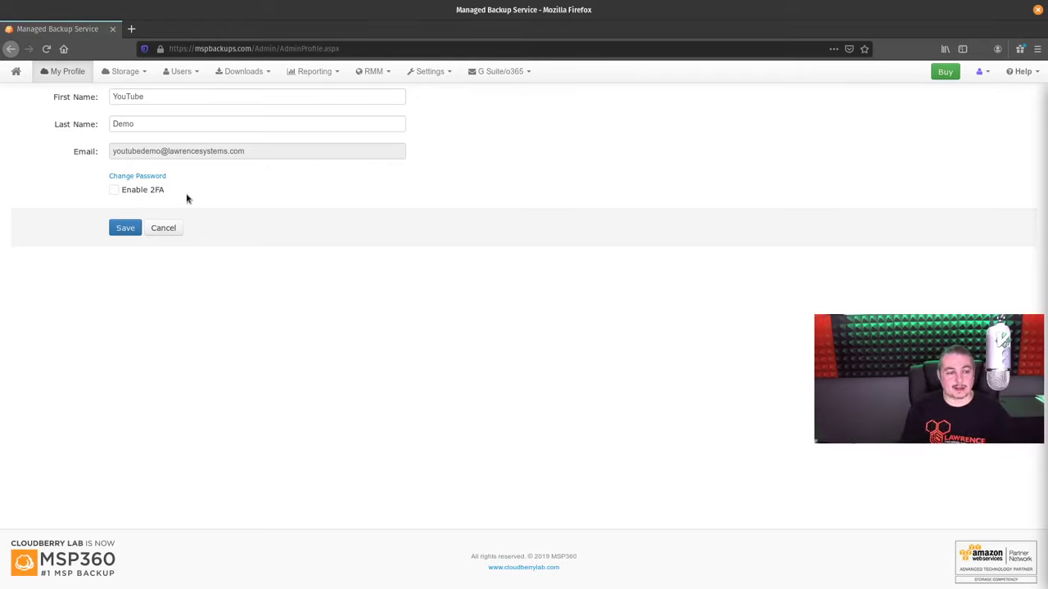
Return to the dashboard (0.27 GB, 8 successful plans), briefly viewing the G Suite/Office 365 menu
left_click(24, 72)
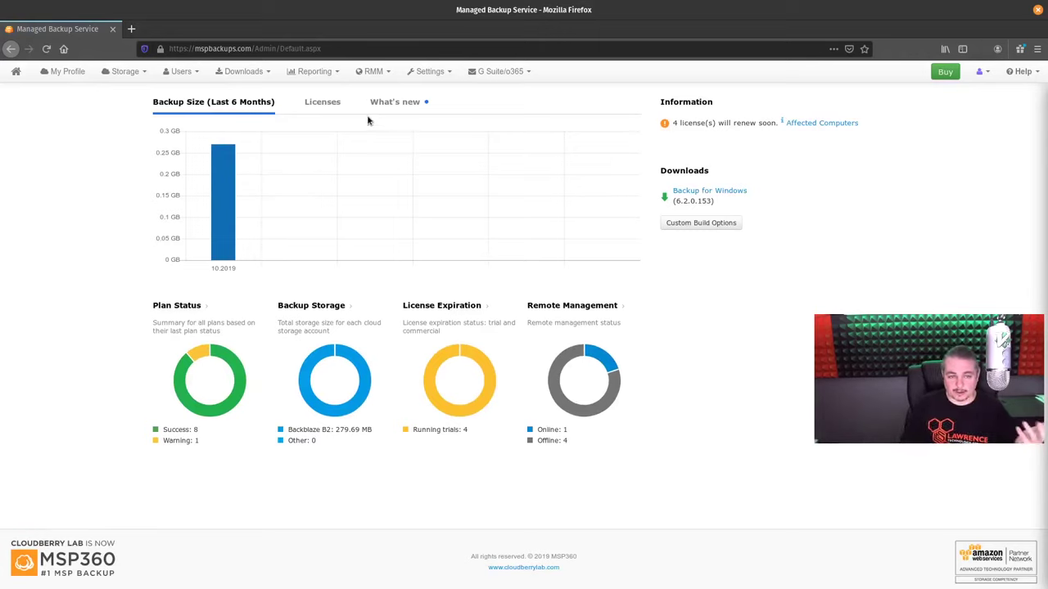
left_click(483, 72)
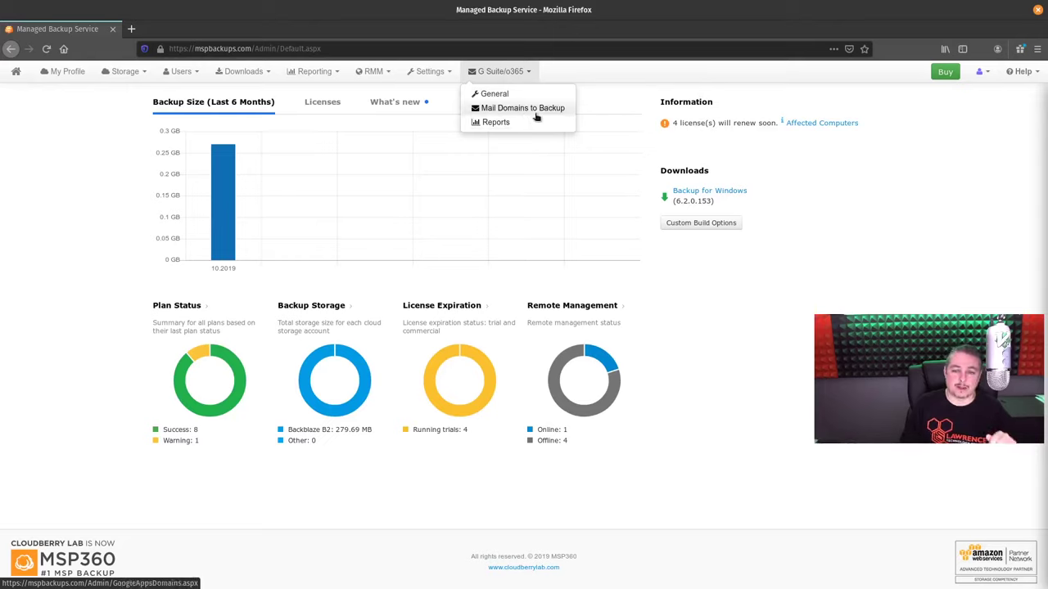
left_click(723, 456)
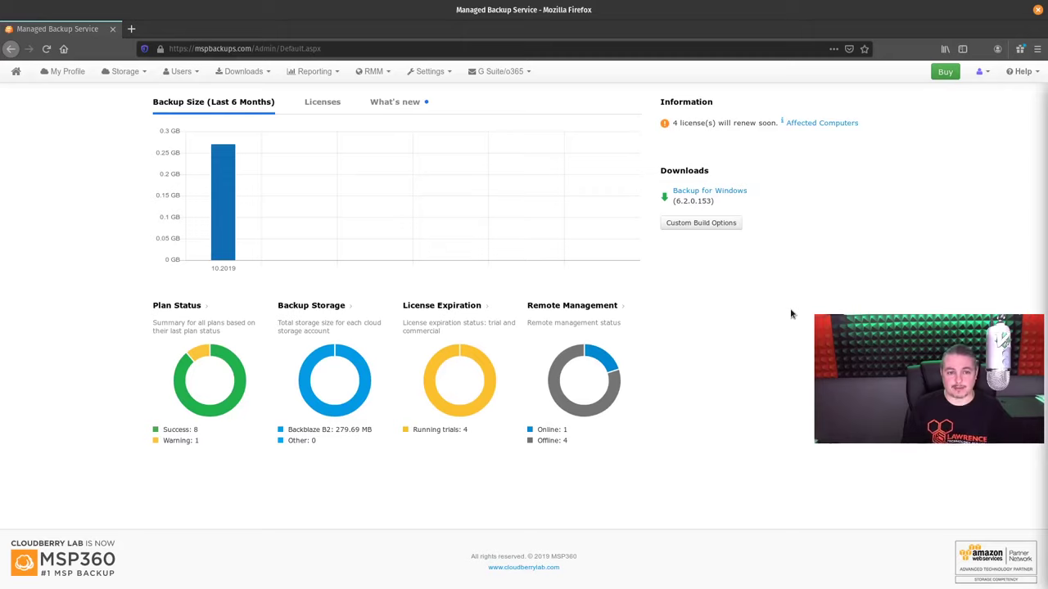
left_click(430, 72)
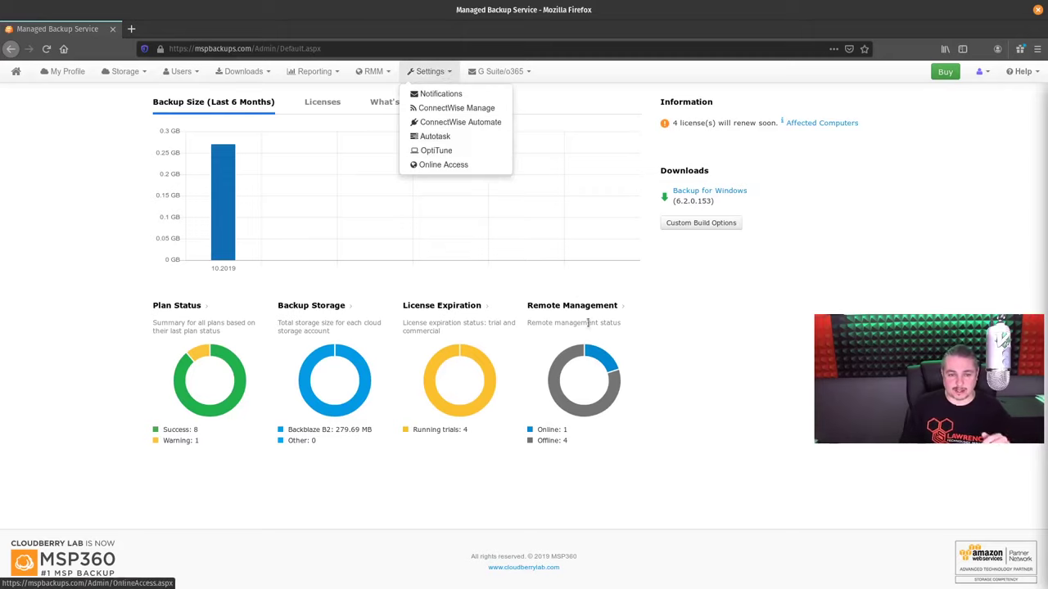
left_click(311, 71)
left_click(243, 73)
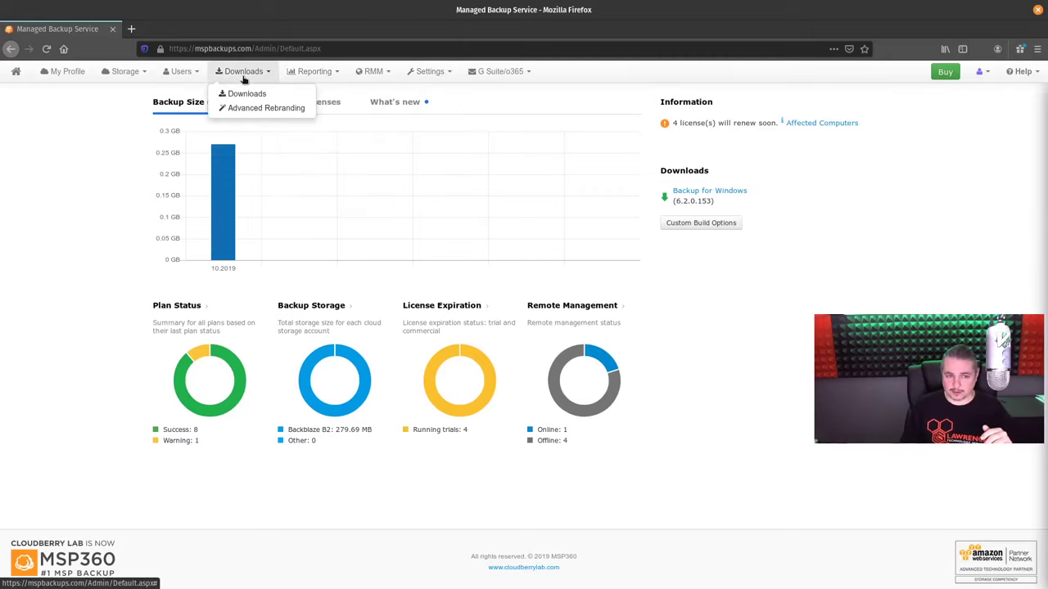
left_click(243, 74)
left_click_drag(221, 71, 237, 77)
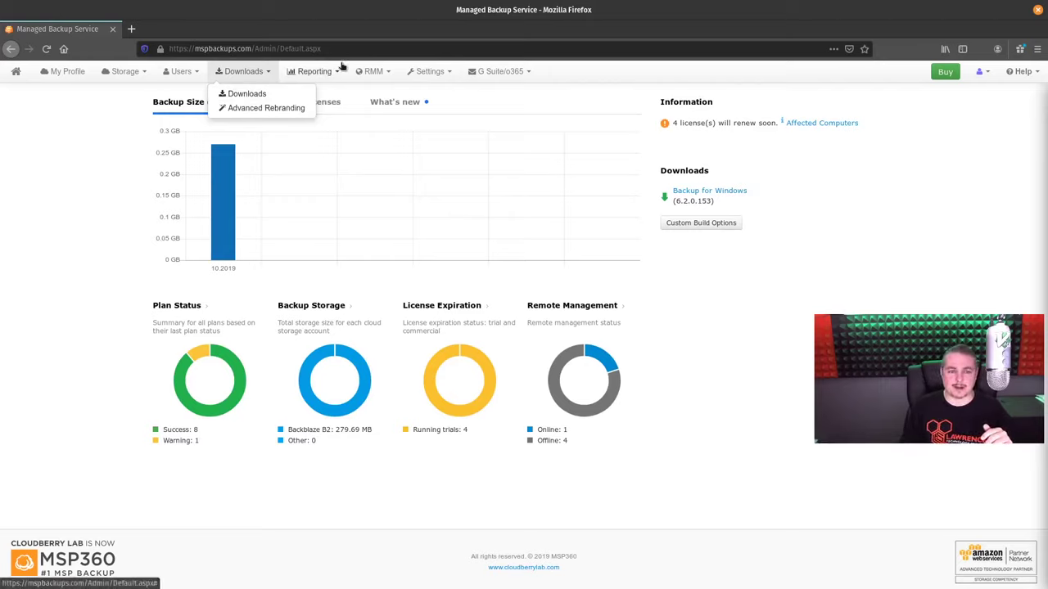
left_click(321, 72)
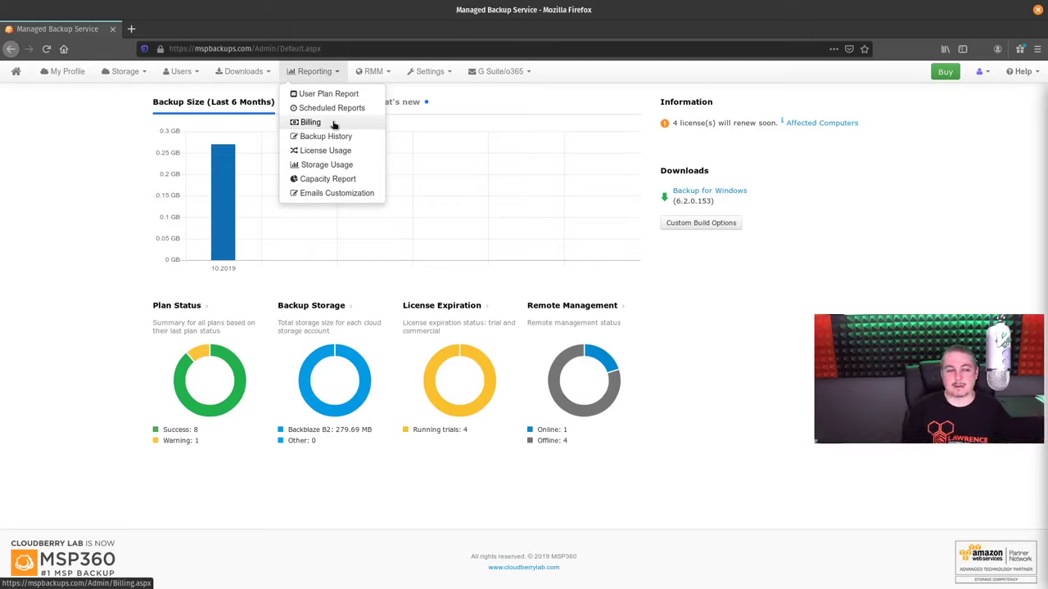
left_click(767, 385)
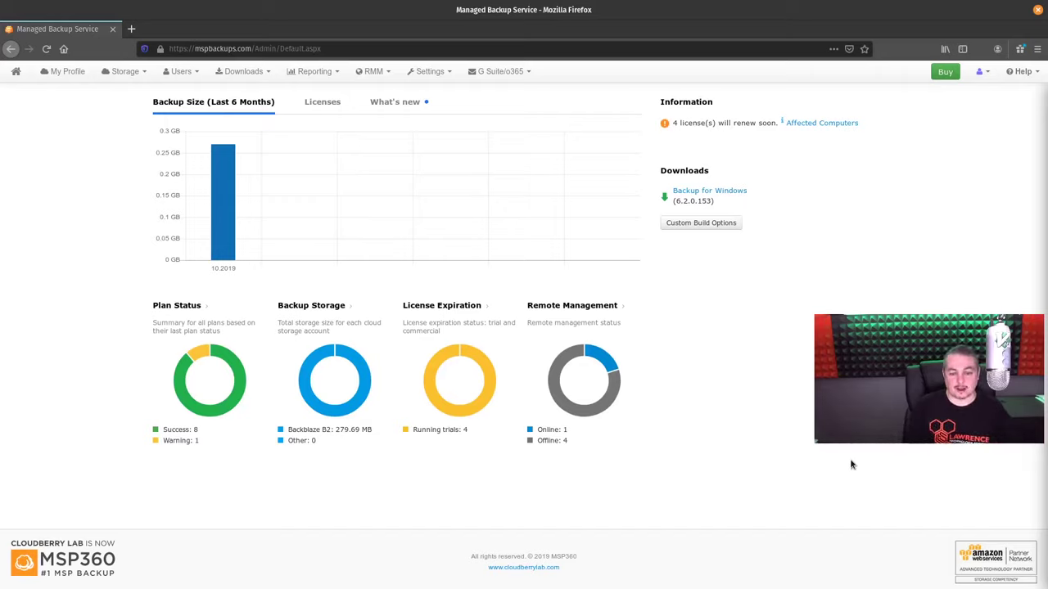
left_click(181, 71)
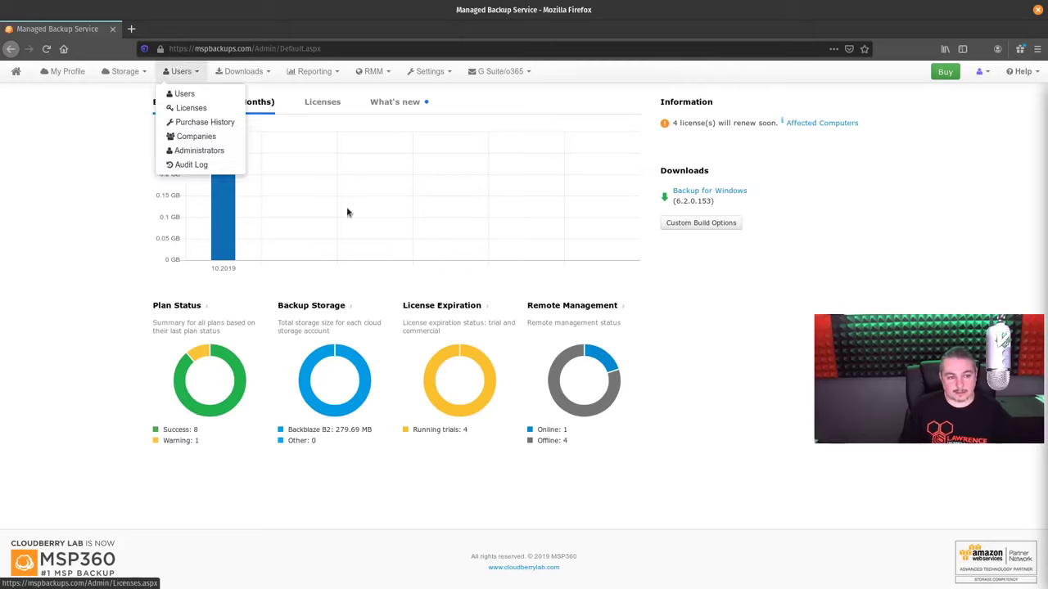
left_click(248, 163)
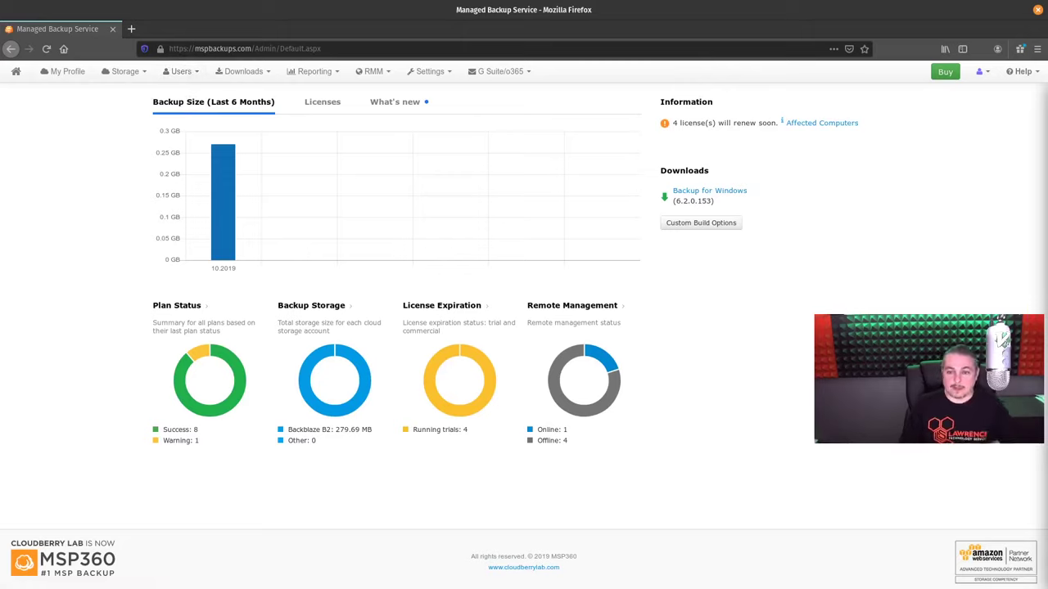